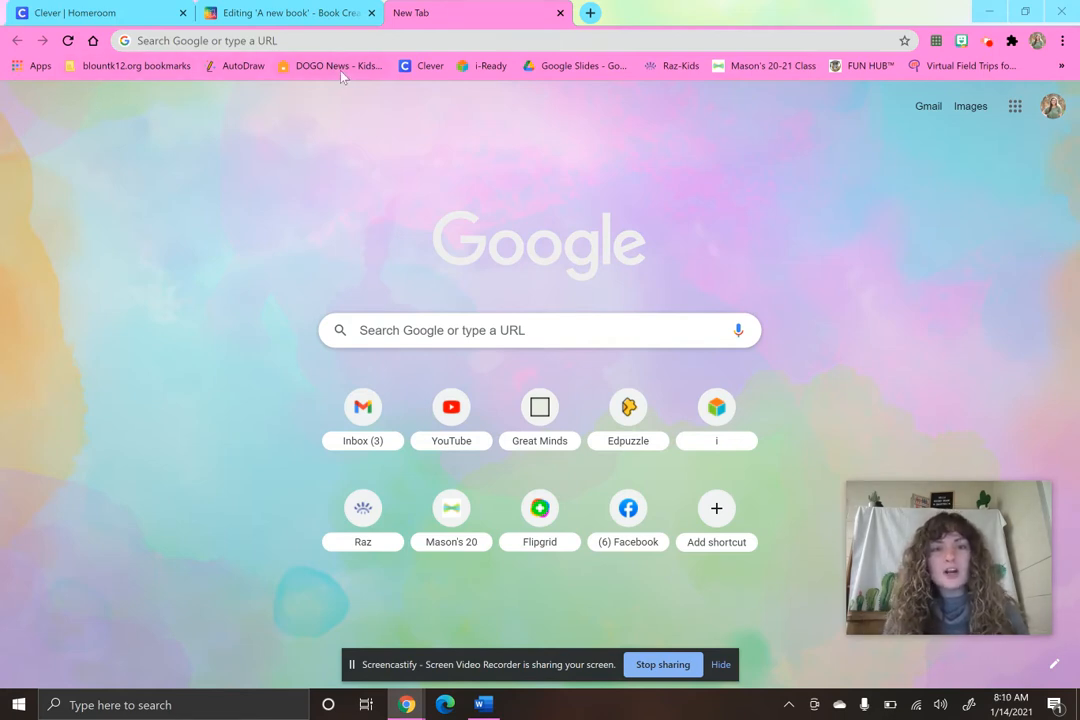
Open the Clever homeroom page and close the leftover browser tabs
left_click(434, 74)
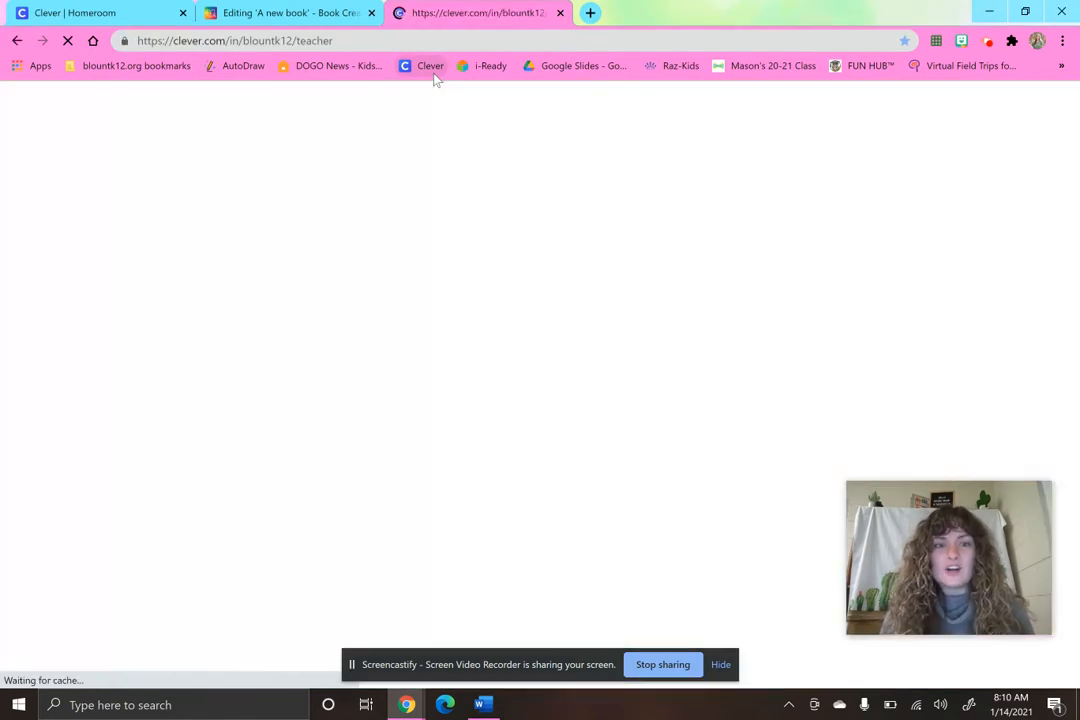
left_click(372, 13)
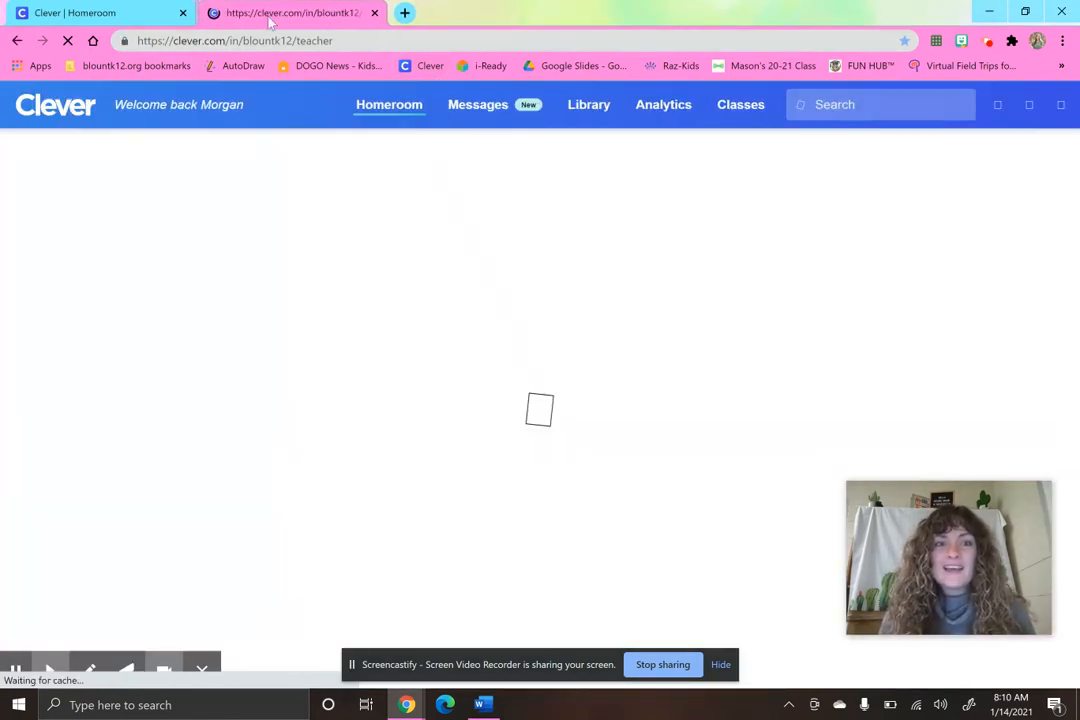
left_click(182, 13)
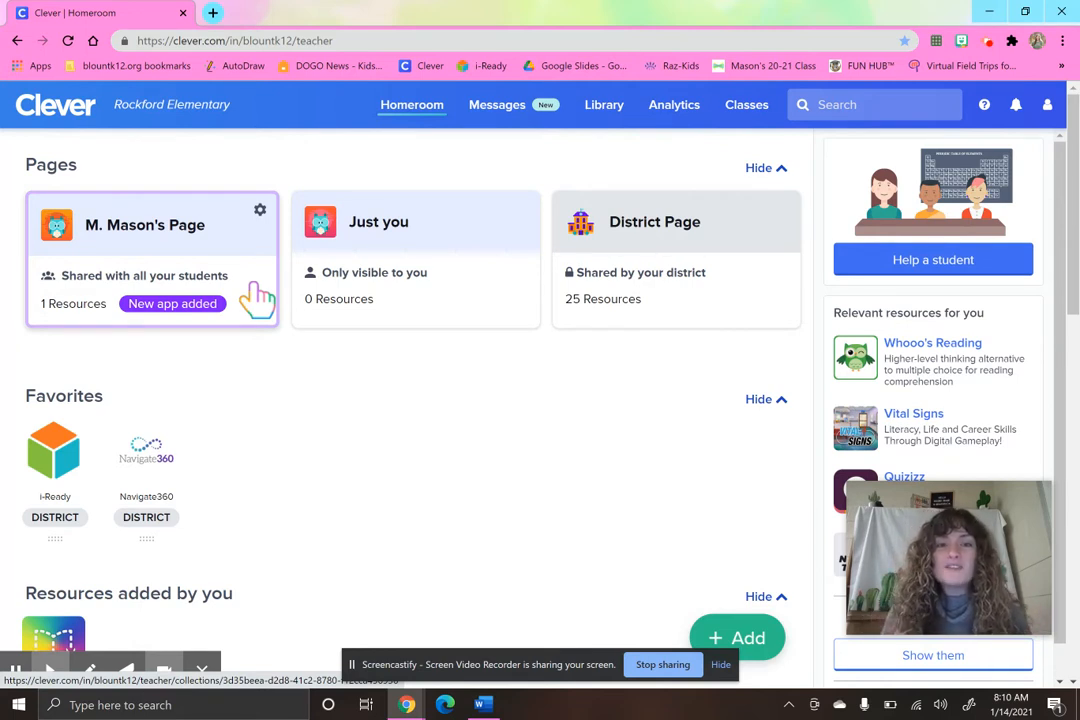
Launch Book Creator from the resources added in Clever and create a new book with the Square 1:1 shape
scroll(450, 485, "down", 3)
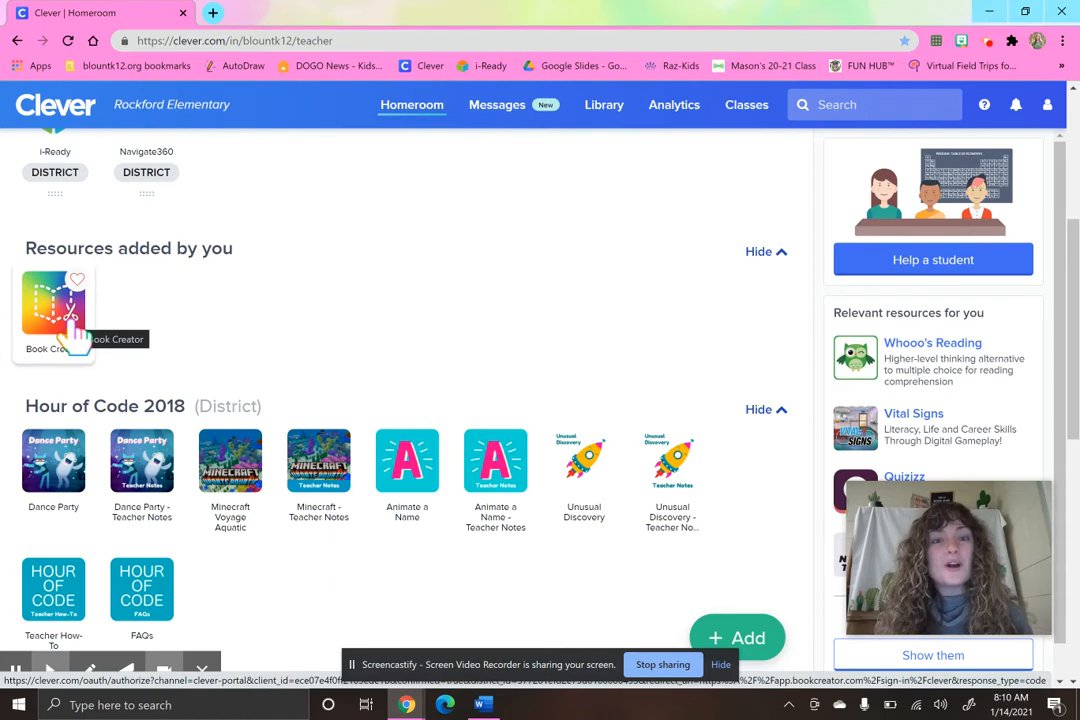
left_click(74, 327)
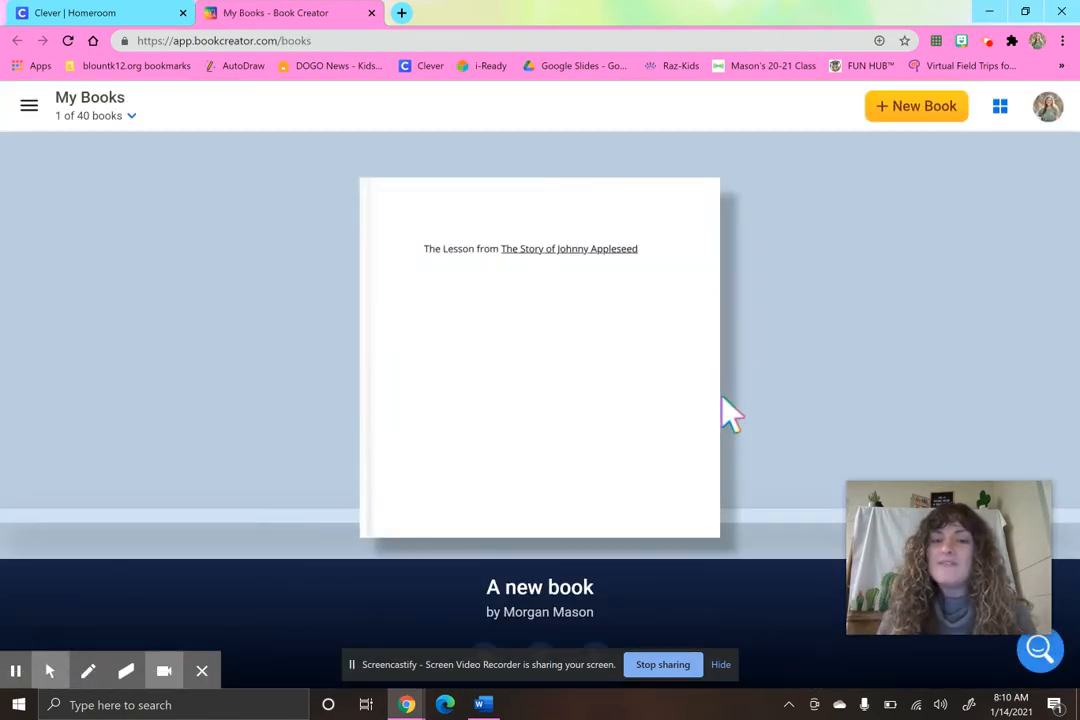
mouse_move(574, 243)
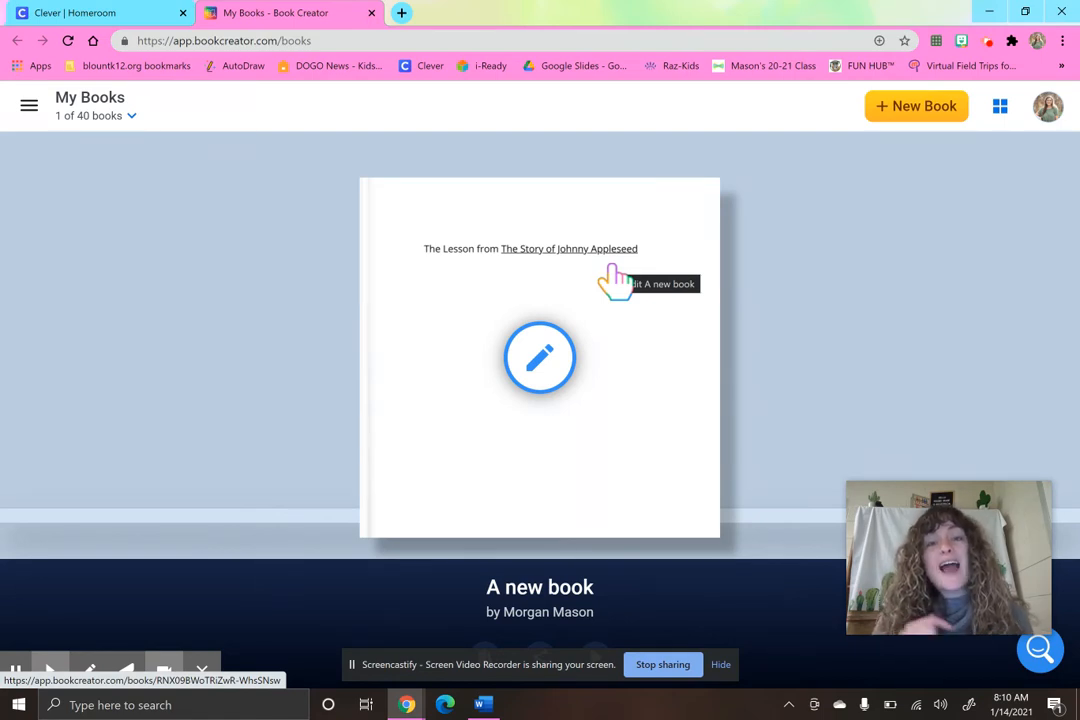
left_click(928, 120)
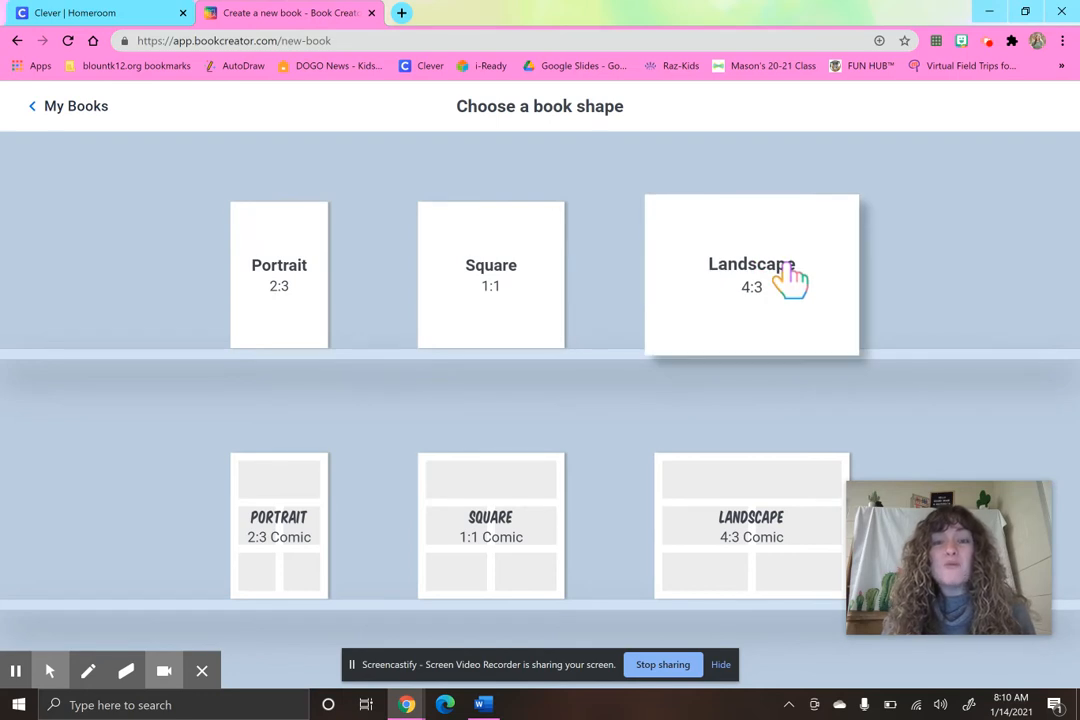
left_click(520, 290)
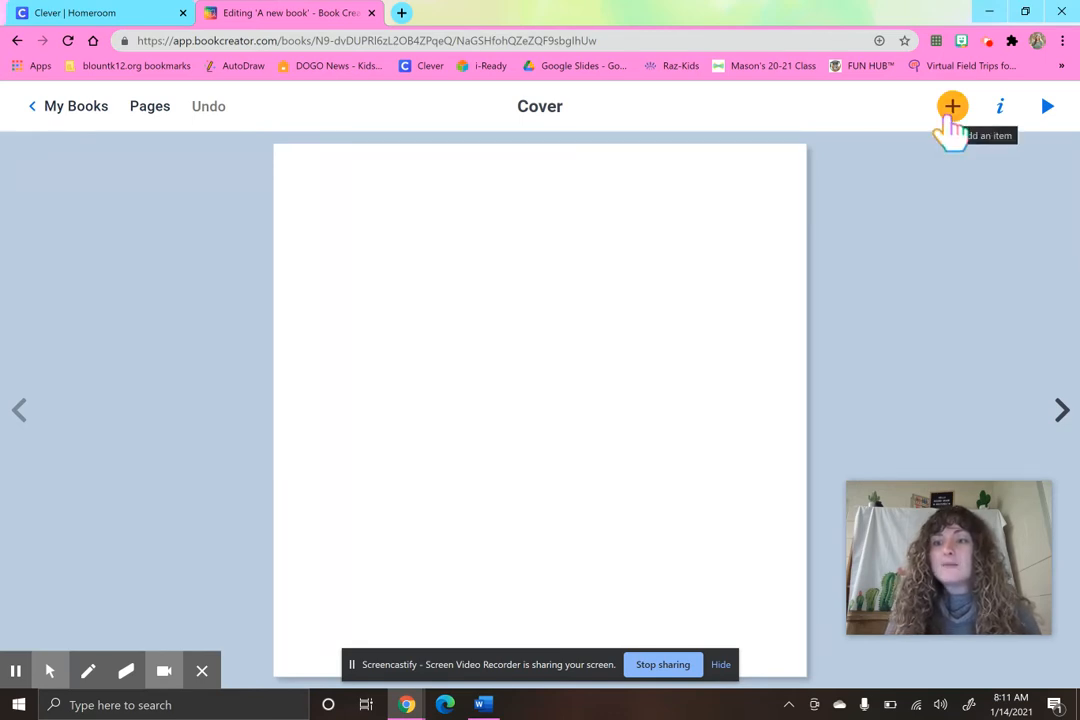
Add a text item to the cover reading "The Lesson from The Story of Johnny Appleseed"
left_click(951, 108)
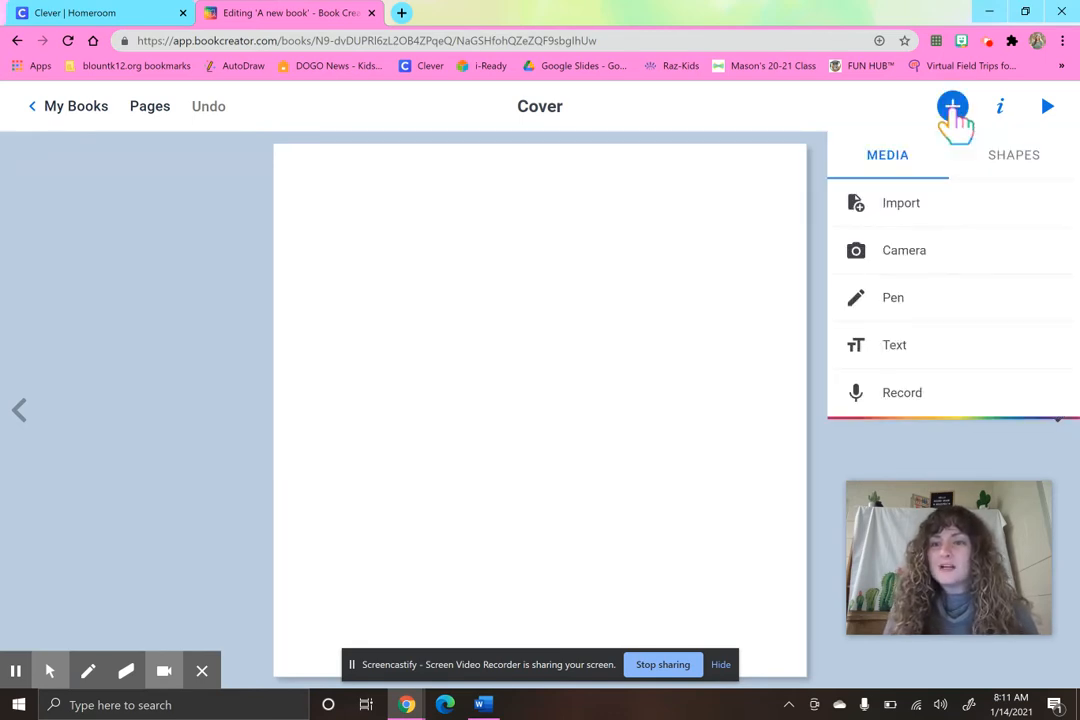
left_click(896, 350)
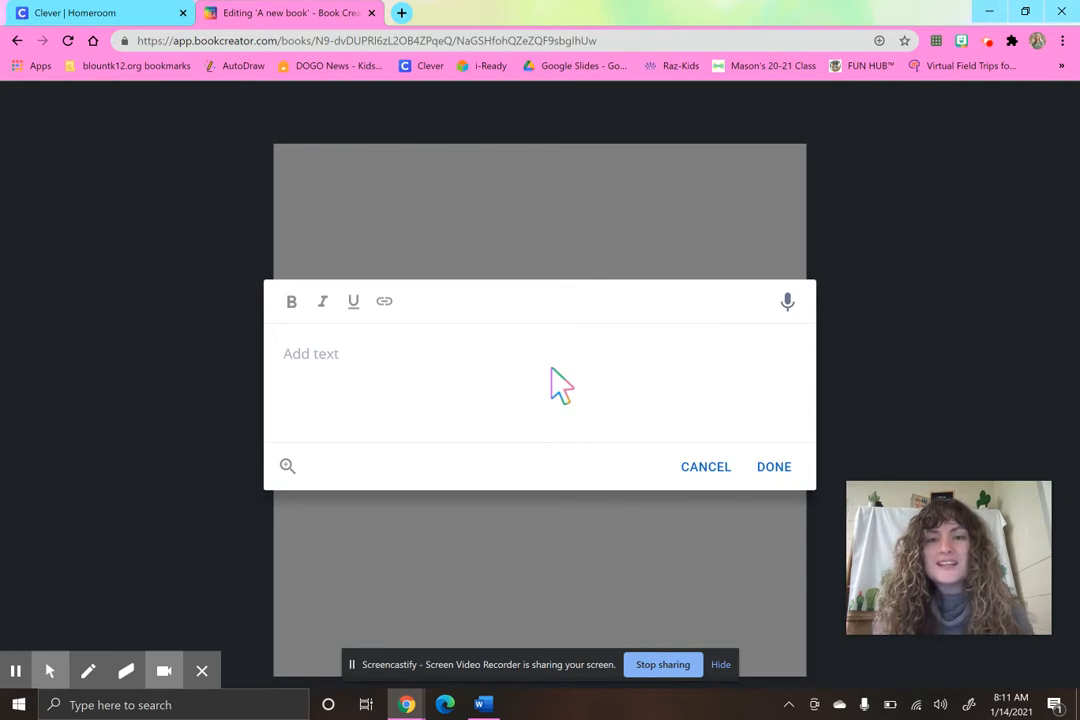
type("The L")
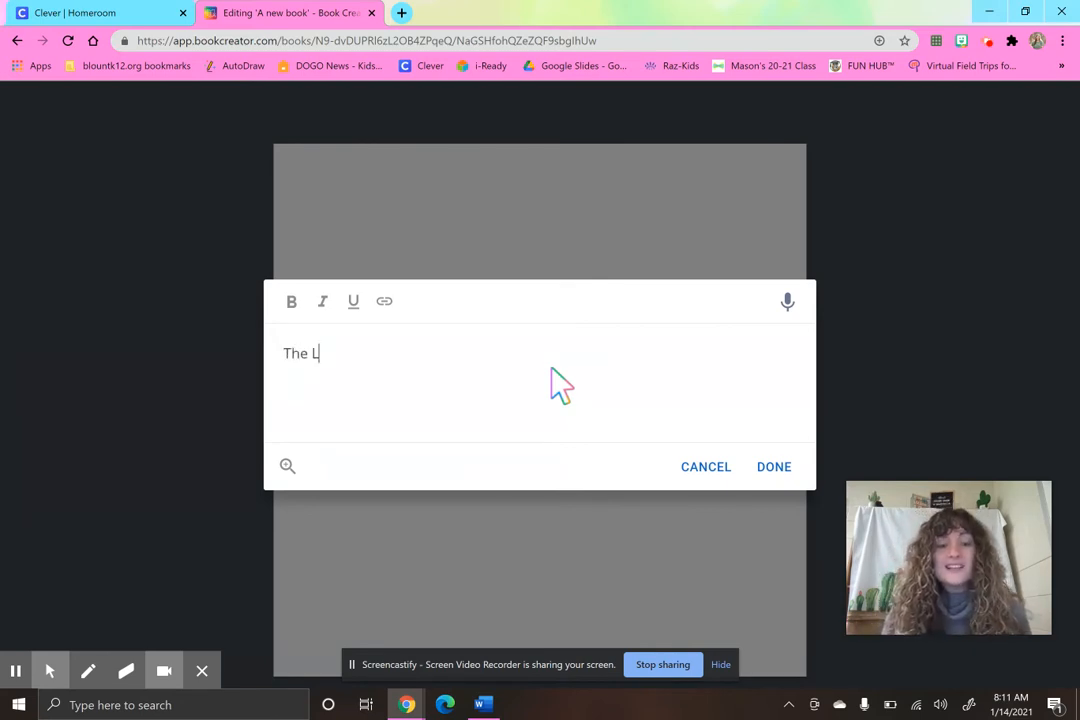
type("esson from The ")
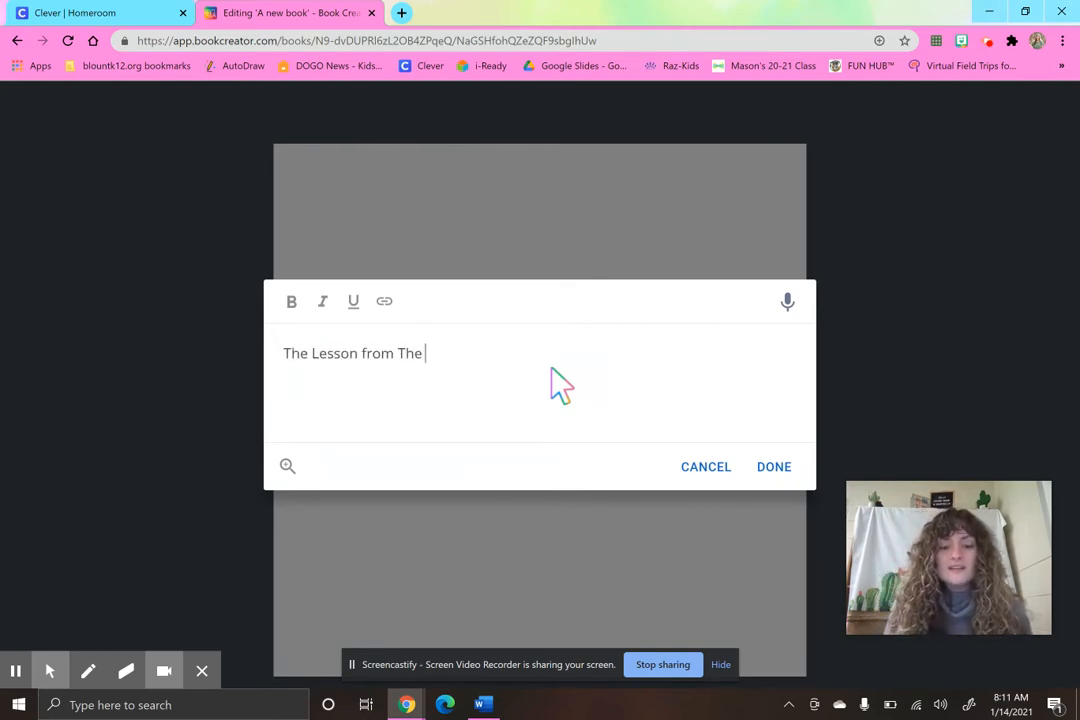
type("Story of Johnn")
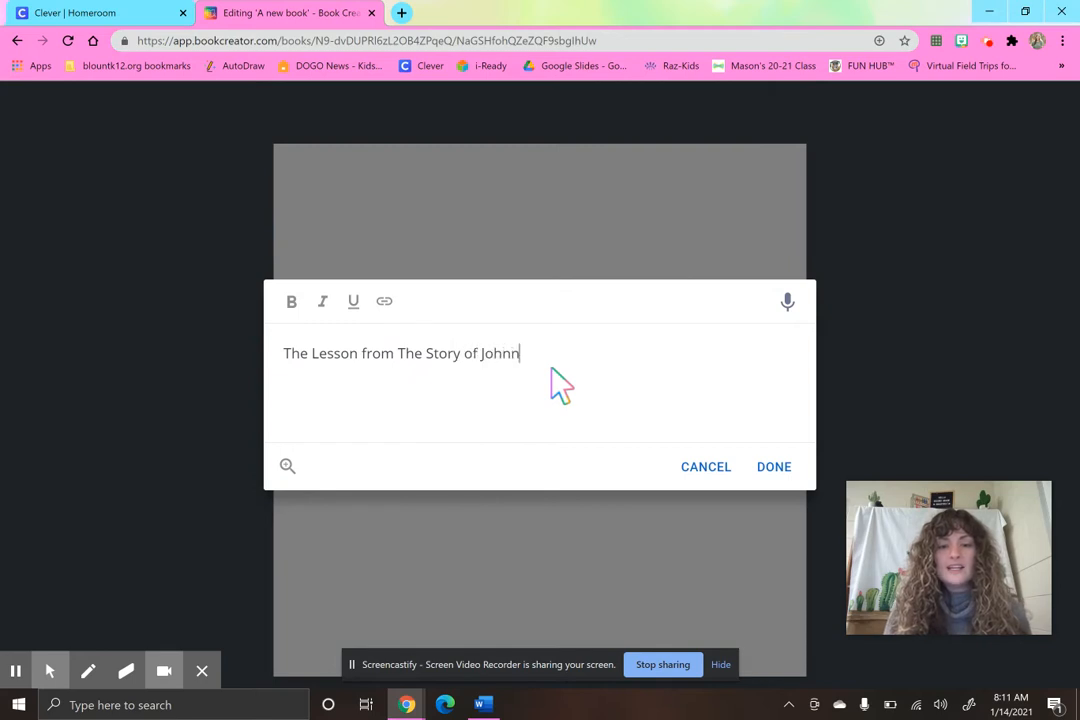
type("y Appleseed")
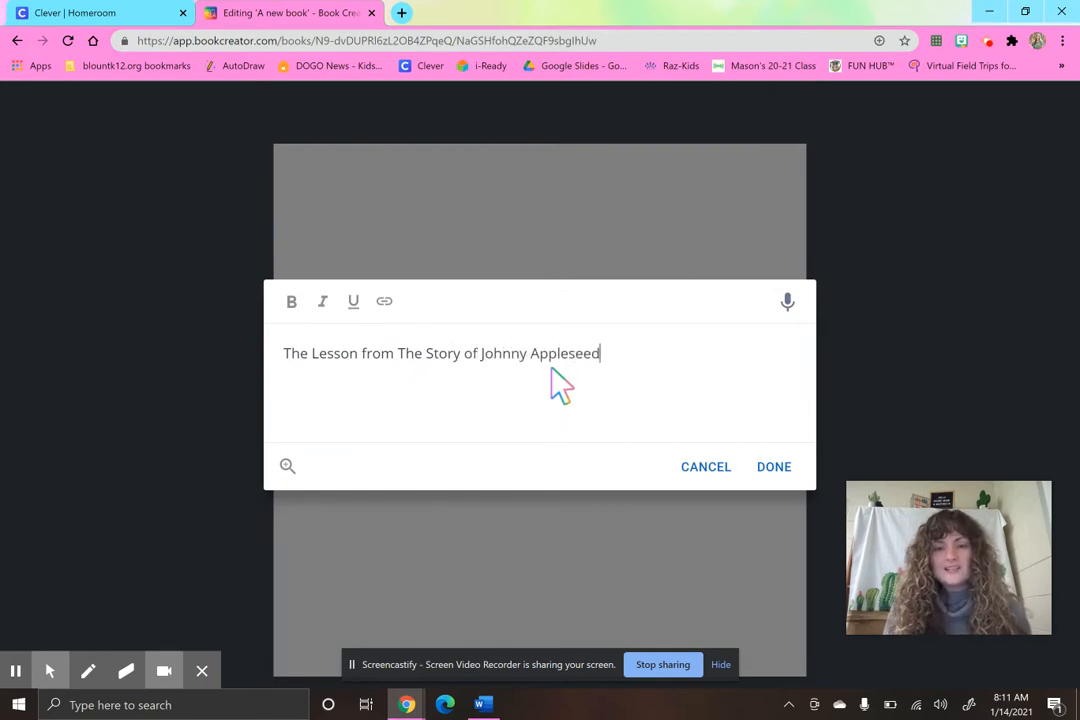
Underline "The Story of Johnny Appleseed" in the cover text and place the text on the page
left_click_drag(602, 355, 400, 362)
left_click(353, 302)
left_click(662, 386)
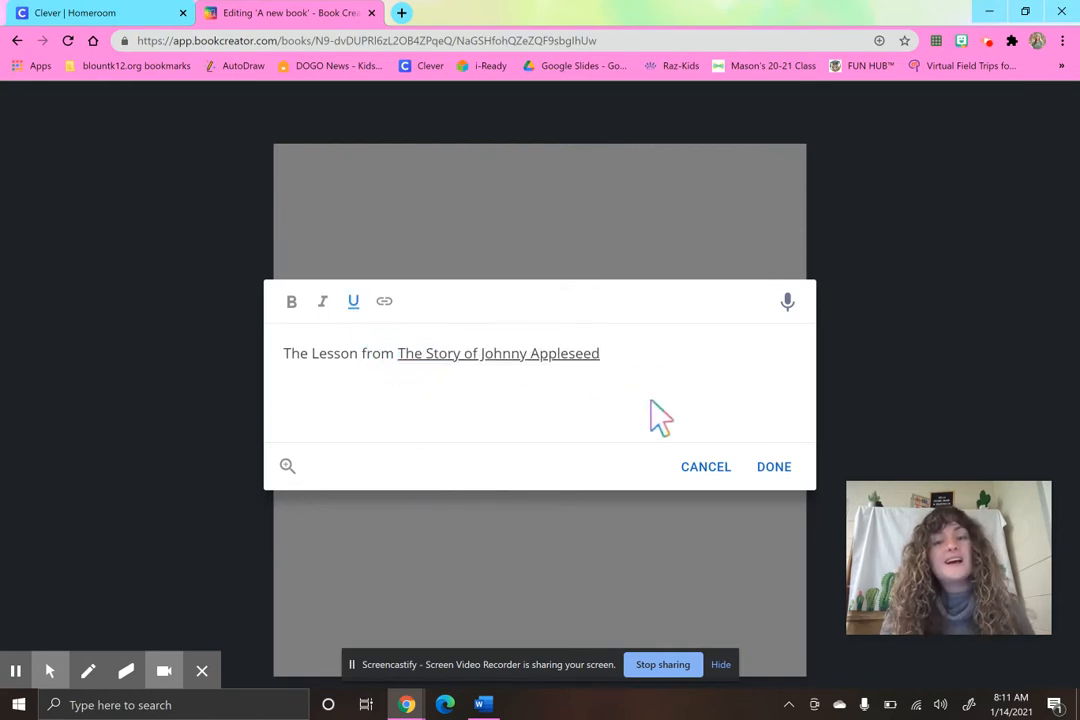
left_click(772, 468)
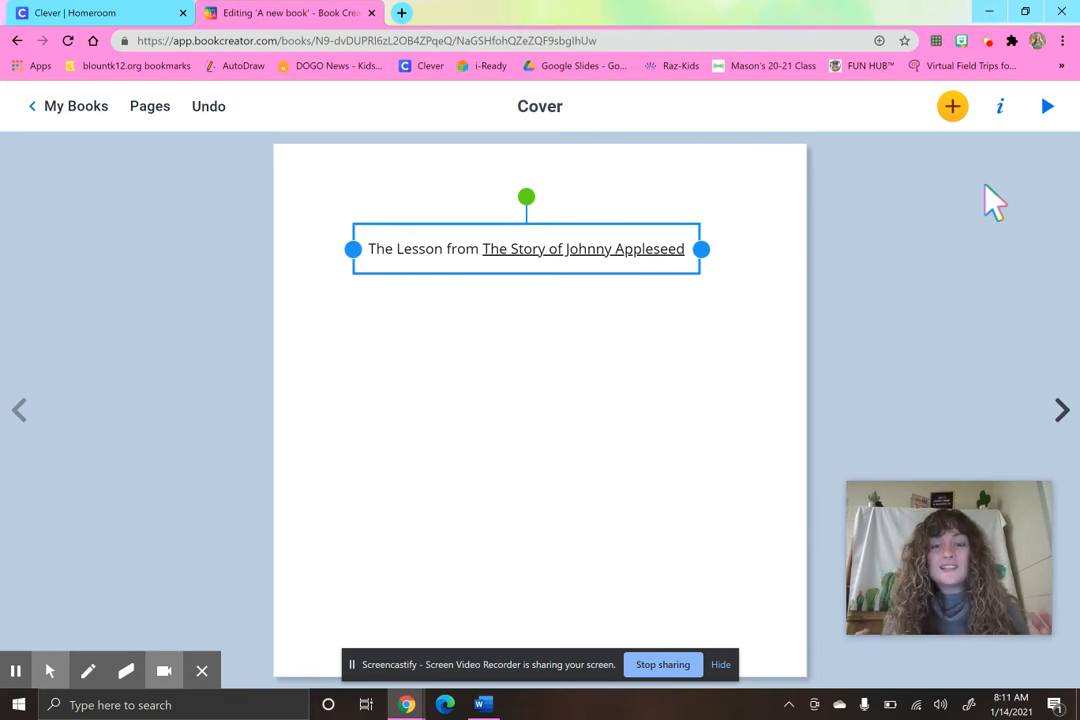
Set the cover title's text size to 73 and its font to Alfa Slab One
left_click(1001, 110)
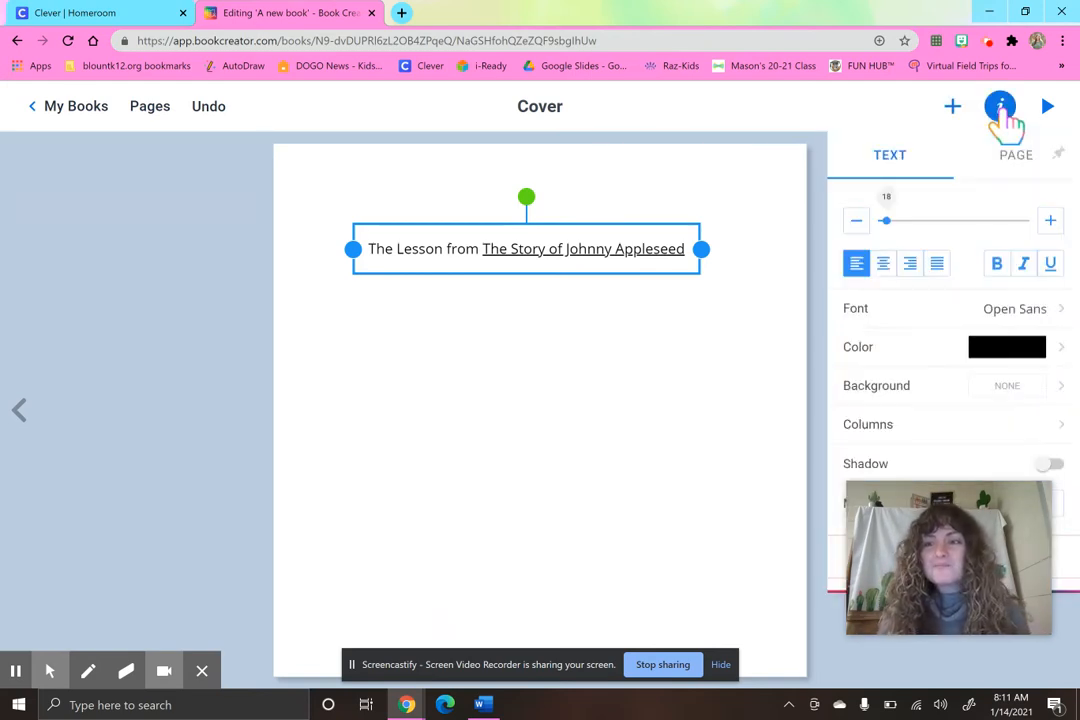
left_click_drag(886, 221, 920, 222)
left_click(1045, 308)
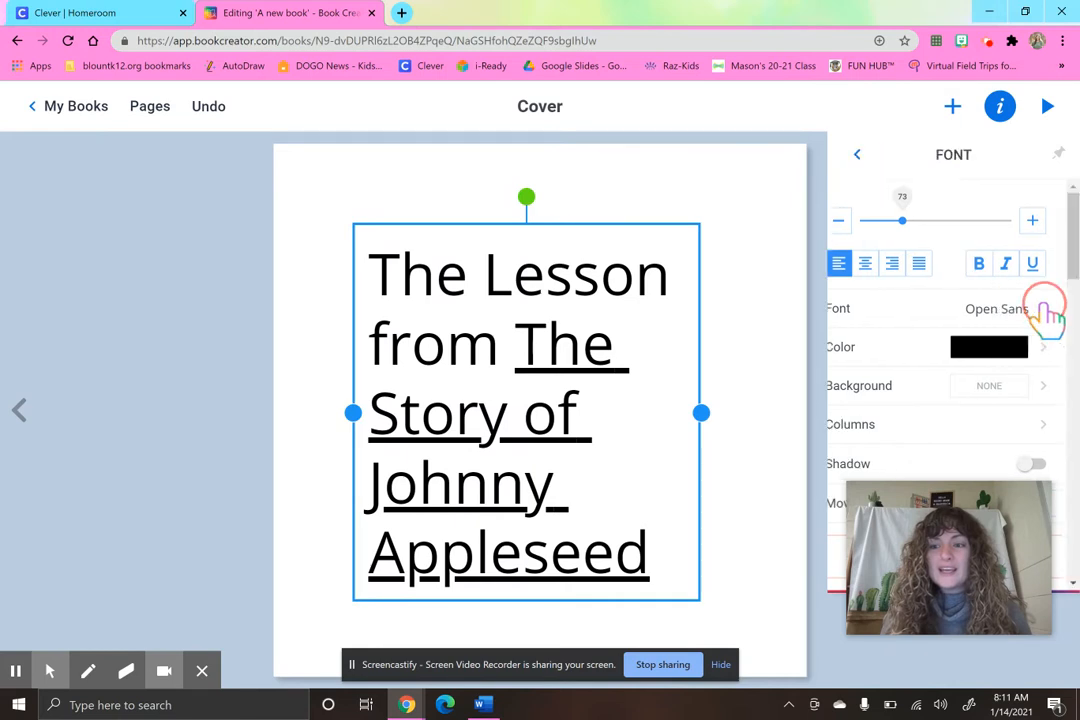
left_click(992, 240)
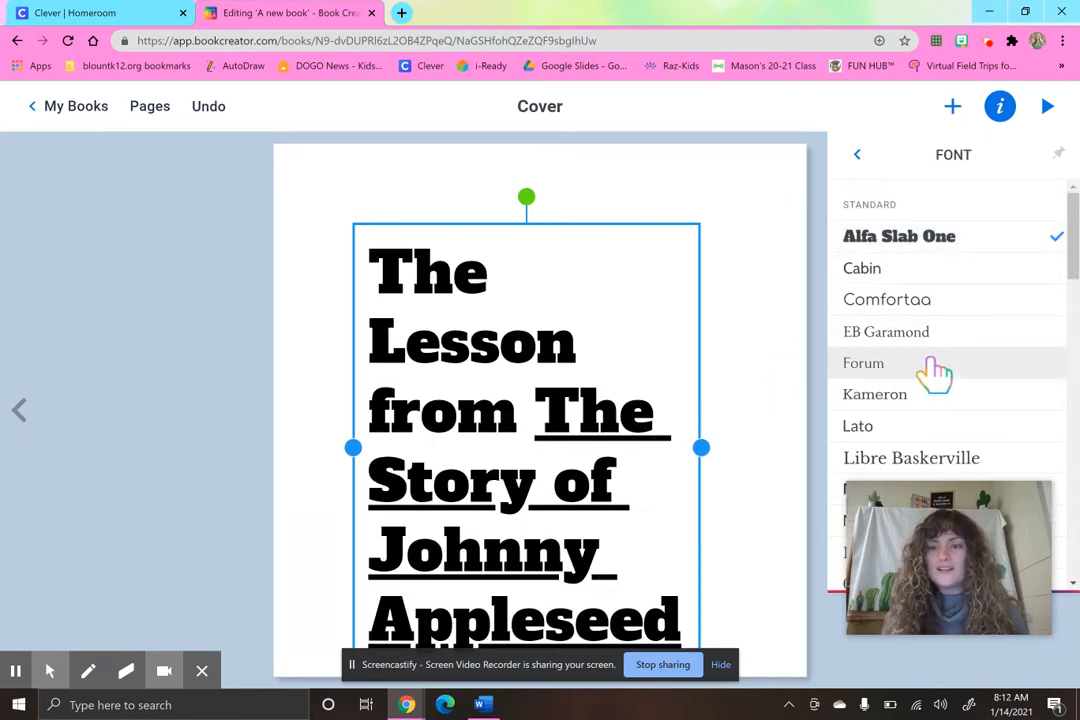
left_click(858, 156)
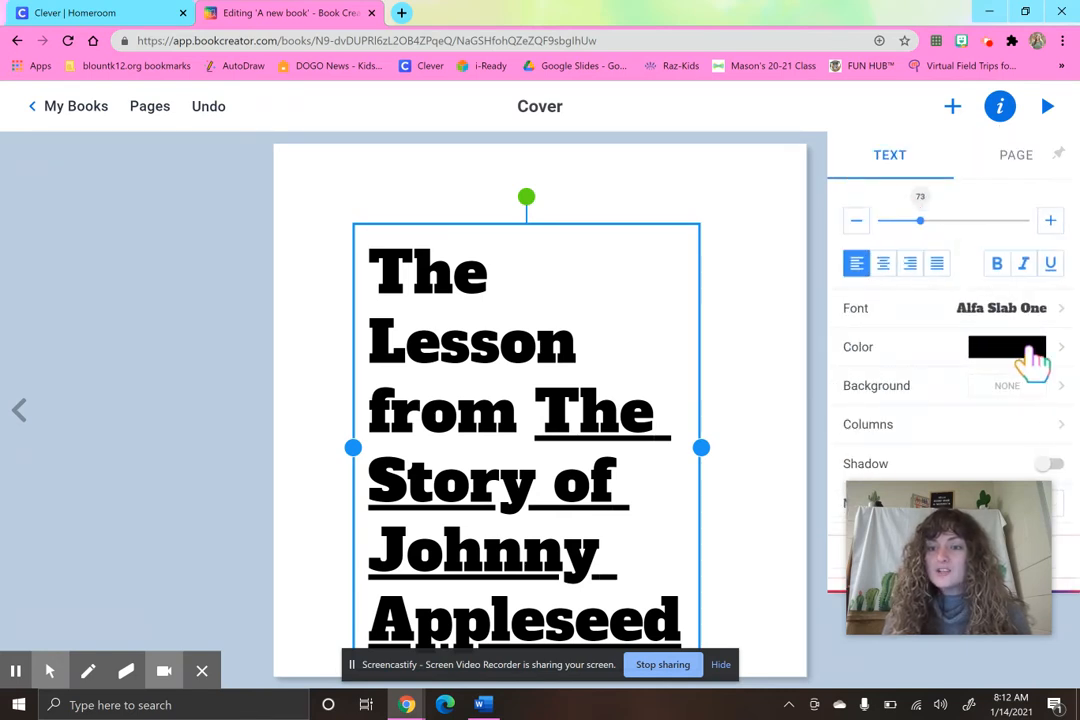
Color the cover title text red and deselect it
left_click(1040, 350)
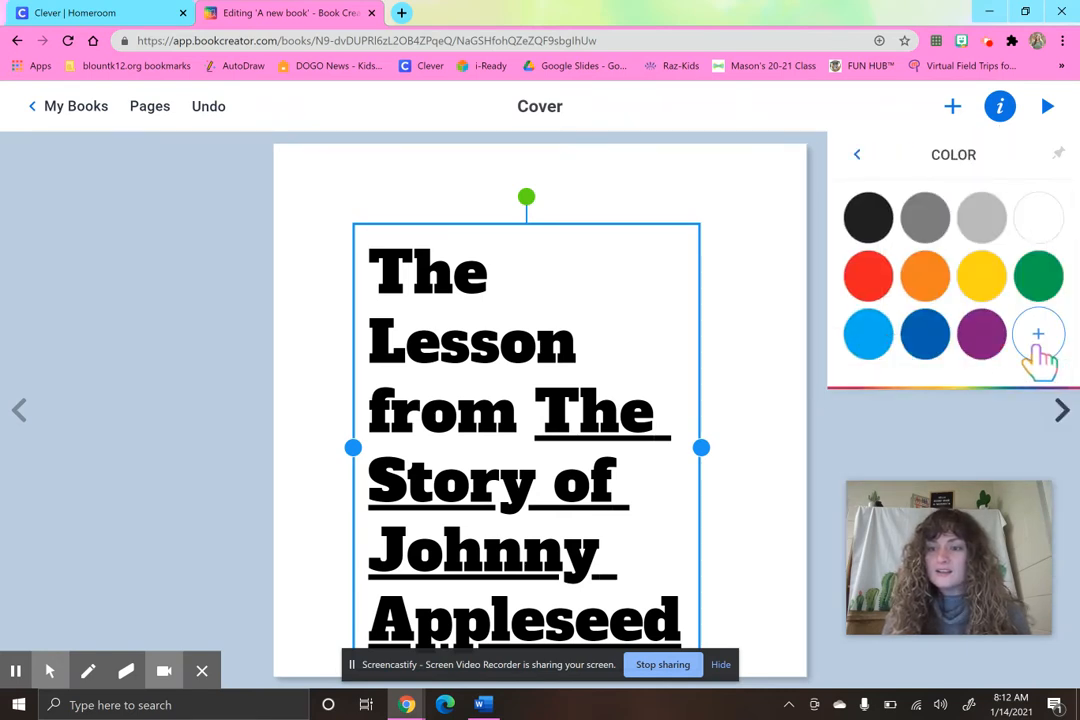
left_click(880, 285)
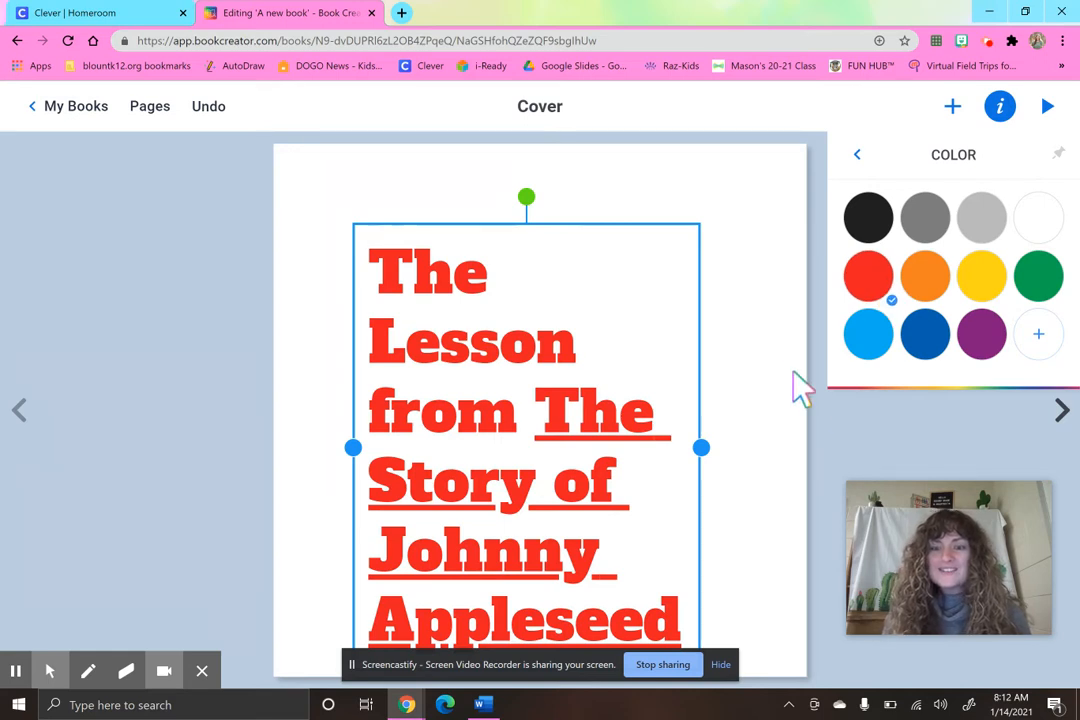
left_click(830, 425)
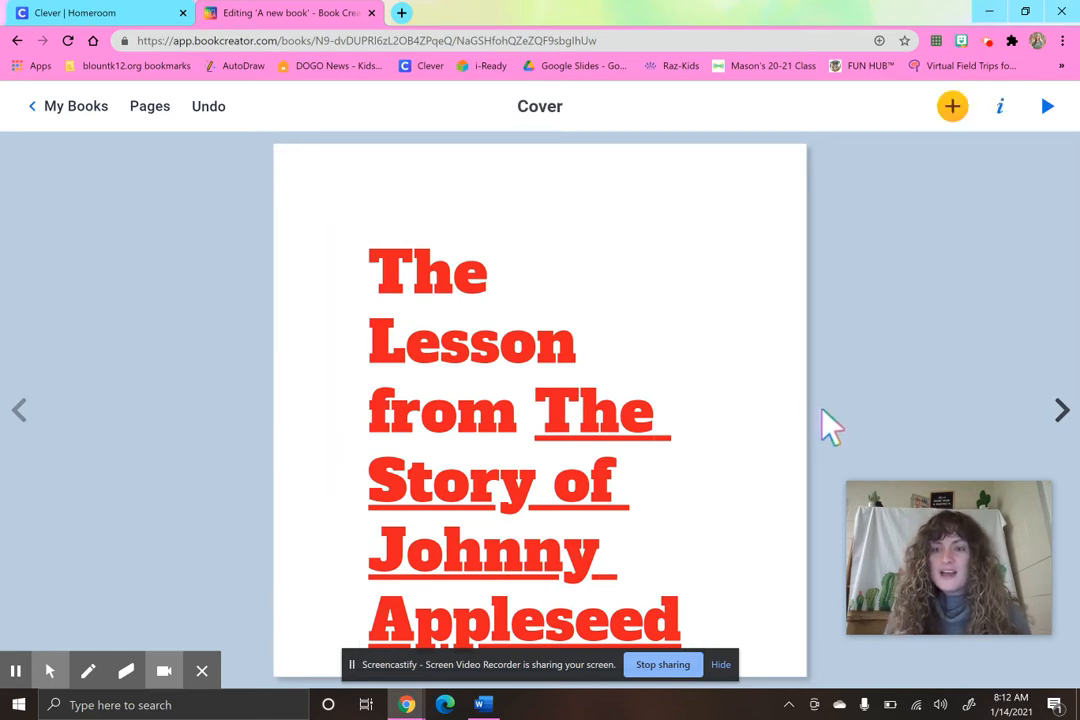
Sketch an apple with the Auto pen in the cover's upper-right area and replace it with the suggested leafed apple
left_click(953, 108)
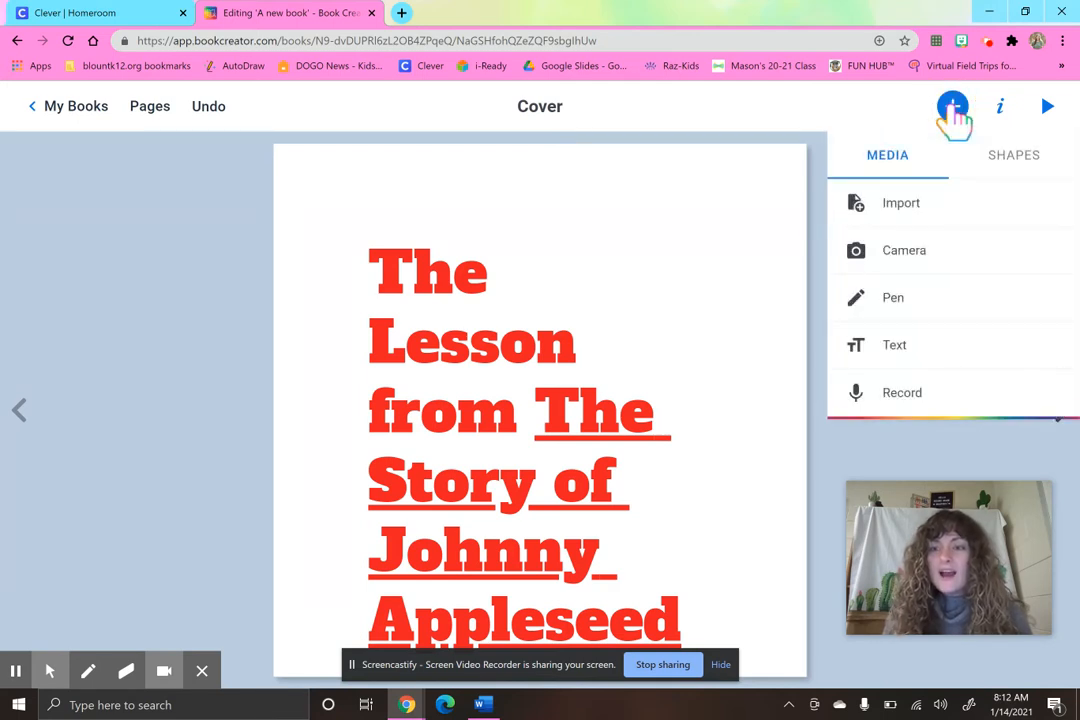
left_click(928, 314)
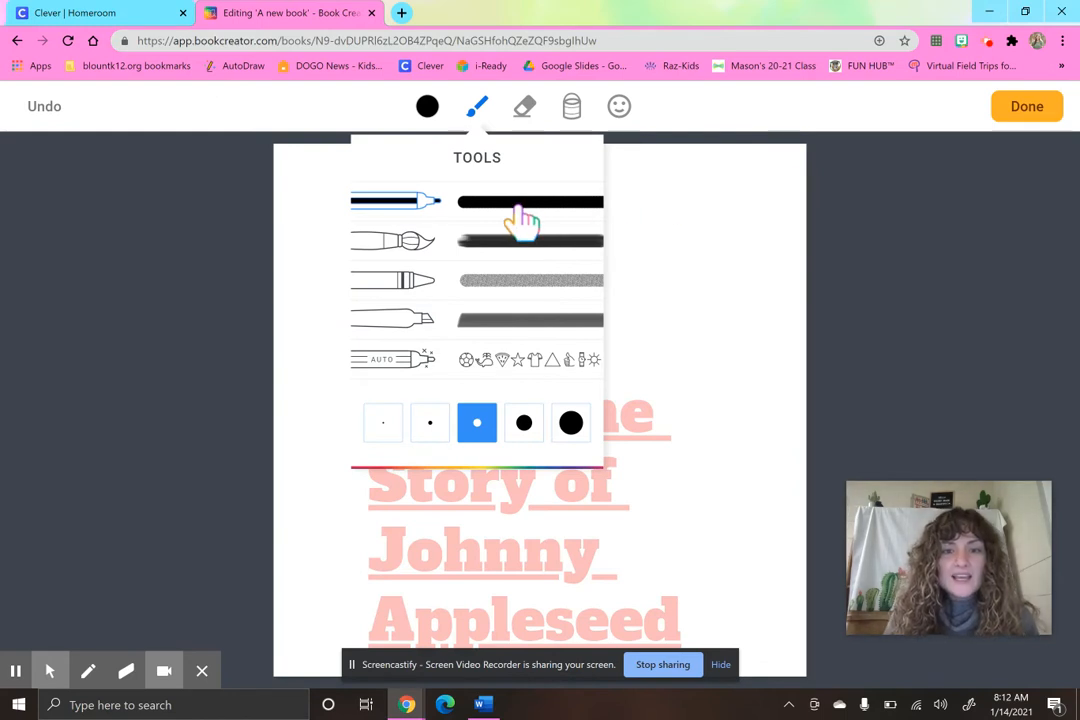
left_click(515, 208)
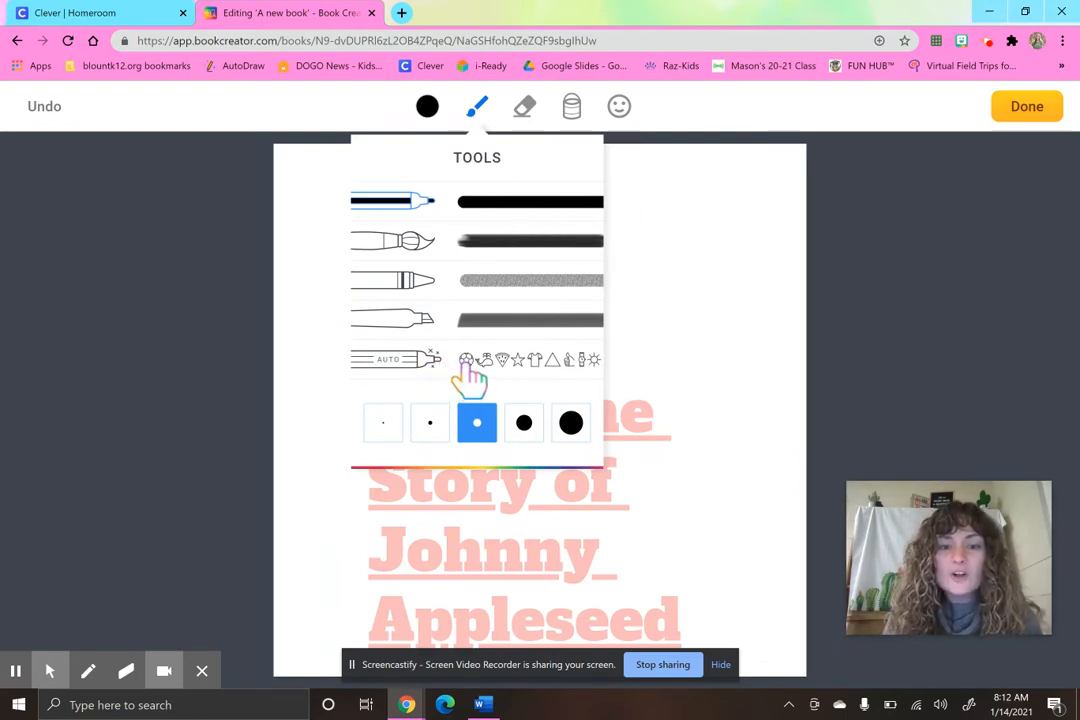
left_click(466, 362)
mouse_move(668, 239)
left_mouse_down()
mouse_move(632, 247)
mouse_move(628, 276)
mouse_move(649, 308)
mouse_move(722, 313)
mouse_move(741, 278)
mouse_move(722, 243)
mouse_move(694, 222)
mouse_move(660, 229)
mouse_move(645, 212)
mouse_move(658, 208)
mouse_move(670, 230)
mouse_move(689, 195)
mouse_move(690, 238)
left_mouse_up()
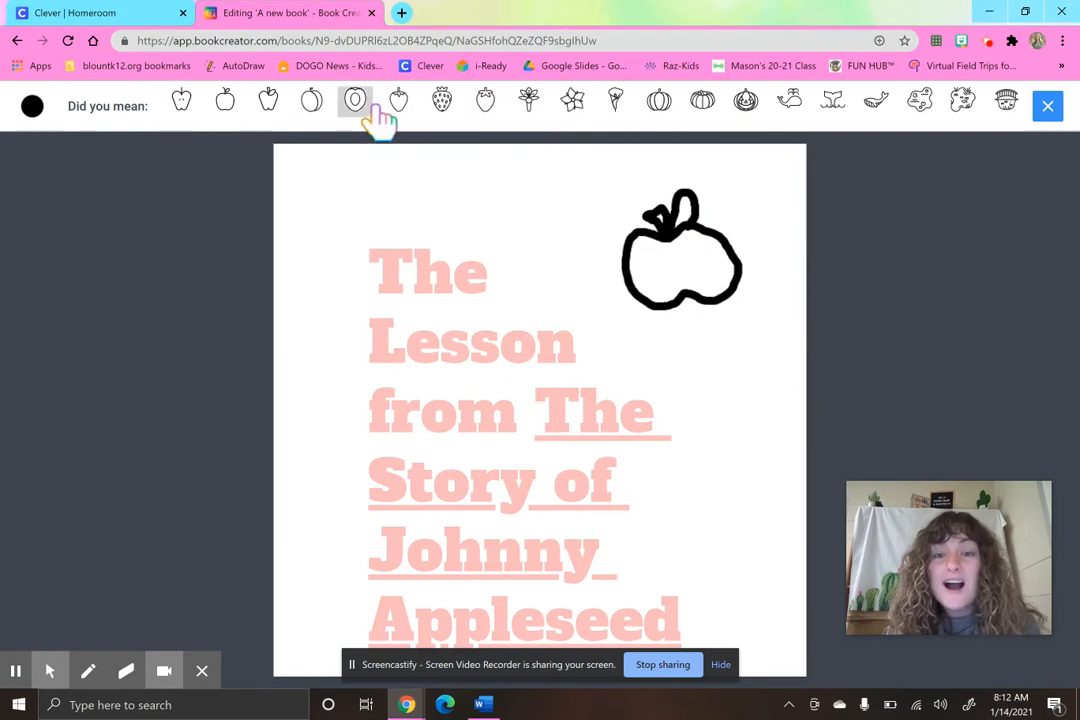
left_click(268, 110)
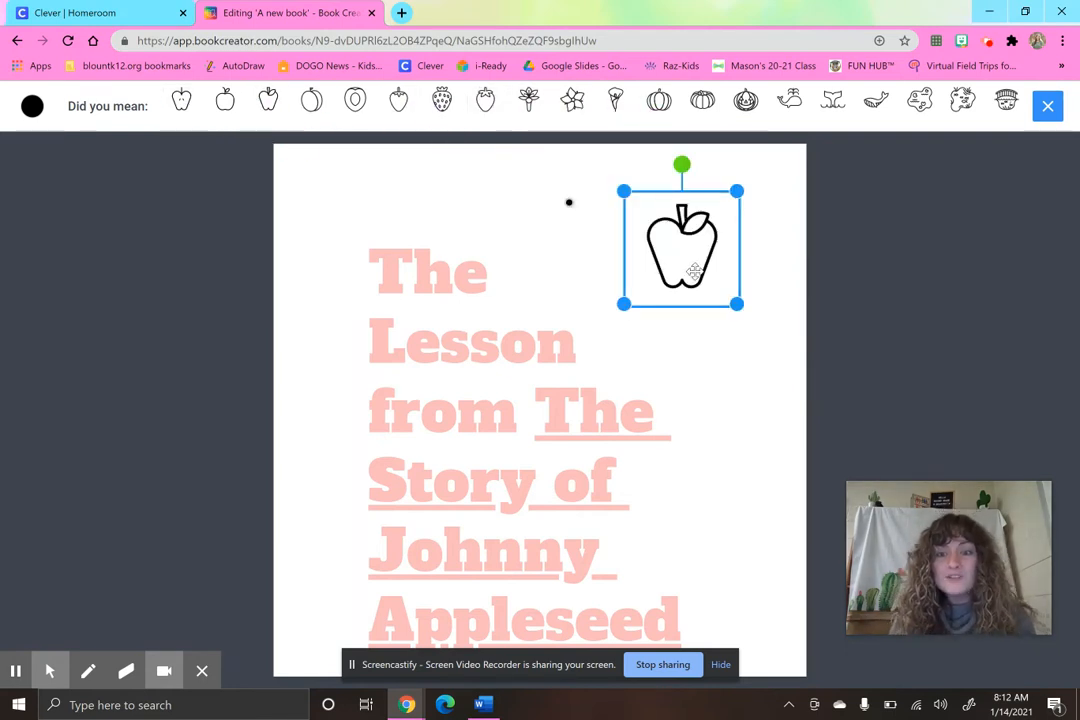
Enlarge the apple drawing beside the first title lines and leave the auto-draw mode
left_click_drag(612, 318, 550, 395)
left_click(897, 318)
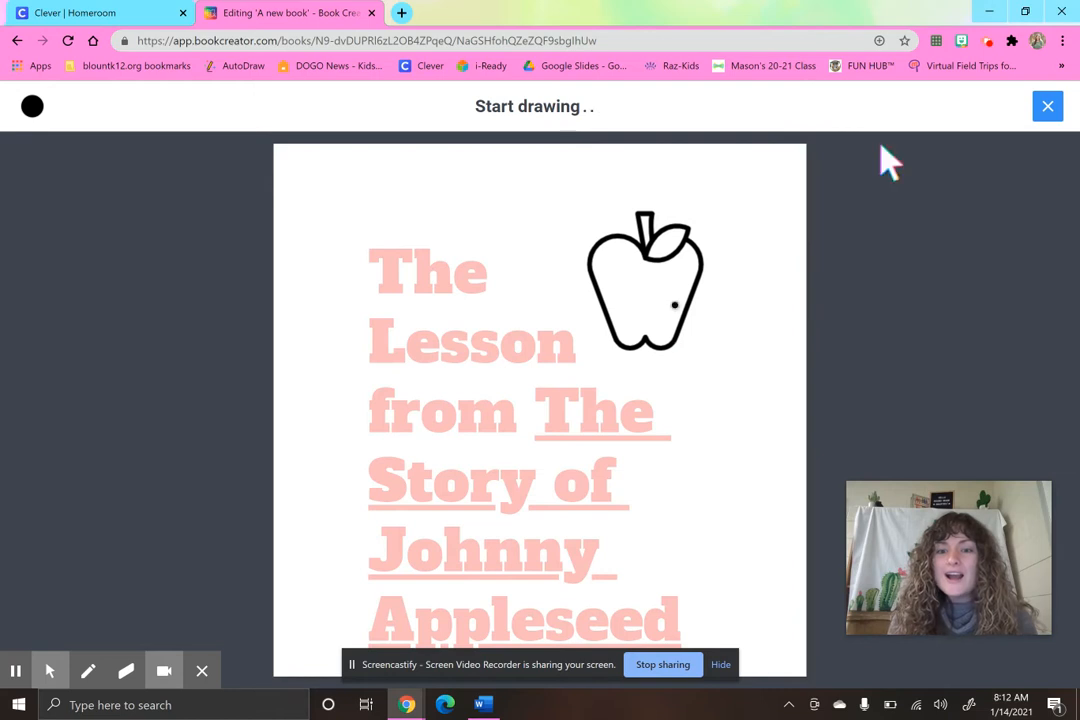
left_click(1048, 107)
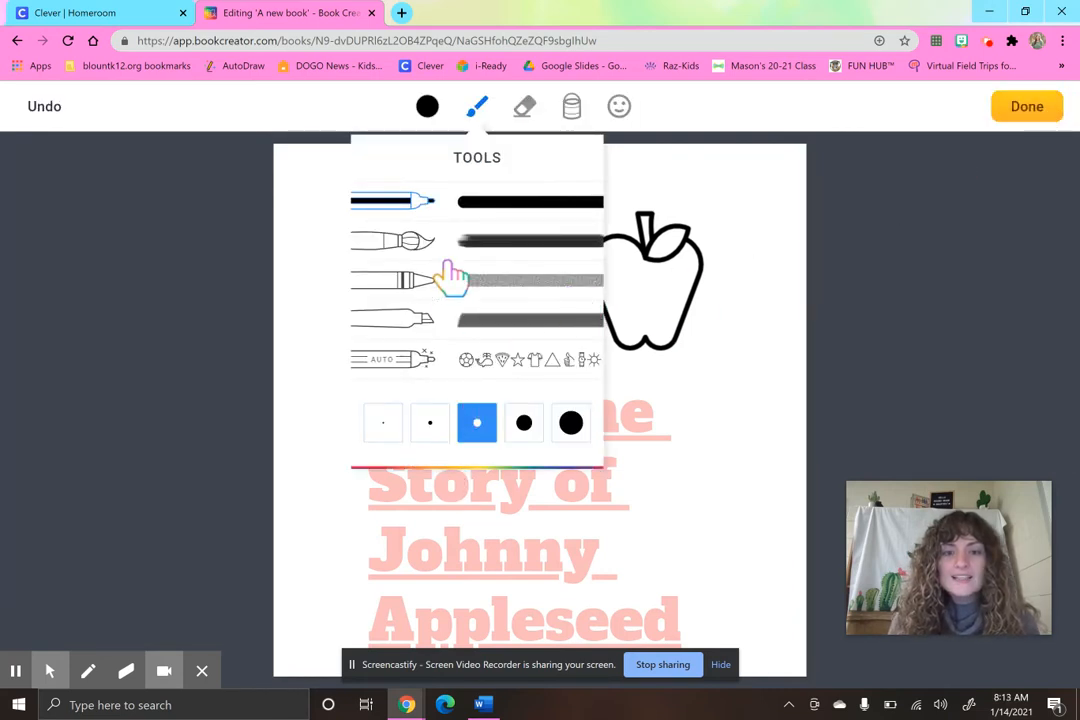
Switch the pen color to red and color along the inside edges of the apple
left_click(427, 108)
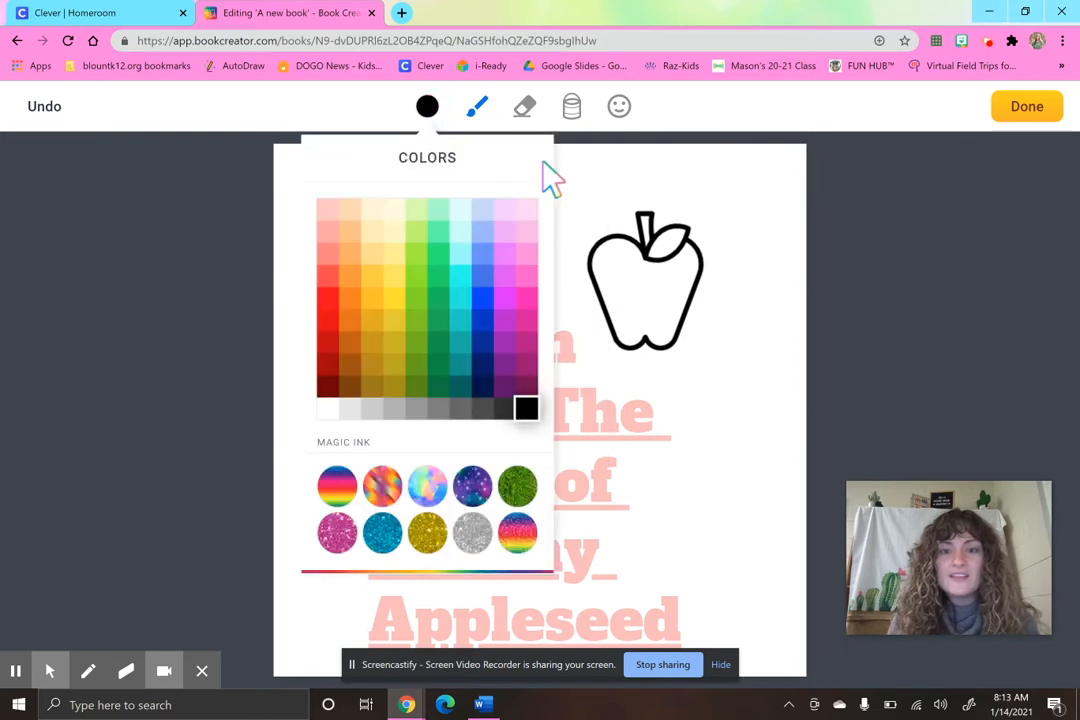
left_click(328, 300)
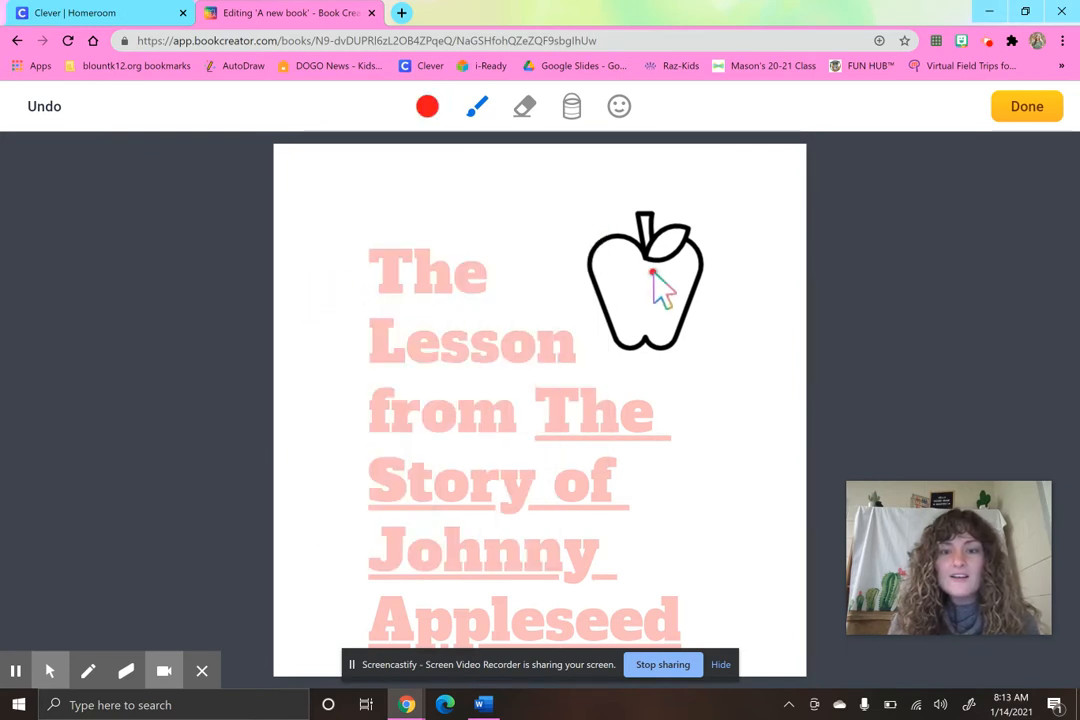
mouse_move(653, 273)
left_mouse_down()
mouse_move(606, 268)
mouse_move(615, 315)
mouse_move(592, 232)
mouse_move(615, 235)
mouse_move(658, 280)
mouse_move(693, 248)
mouse_move(702, 270)
mouse_move(678, 327)
left_mouse_up()
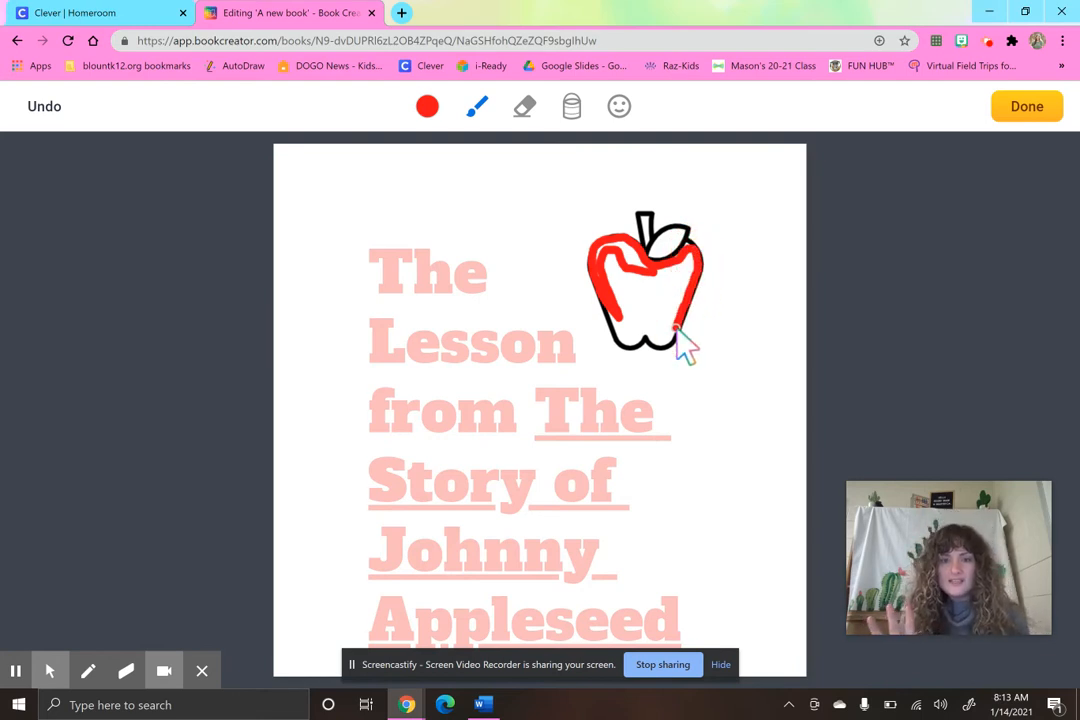
Fill the apple's body and the white gap left near its upper-left edge with red using the paint fill tool
left_click(571, 106)
left_click(643, 288)
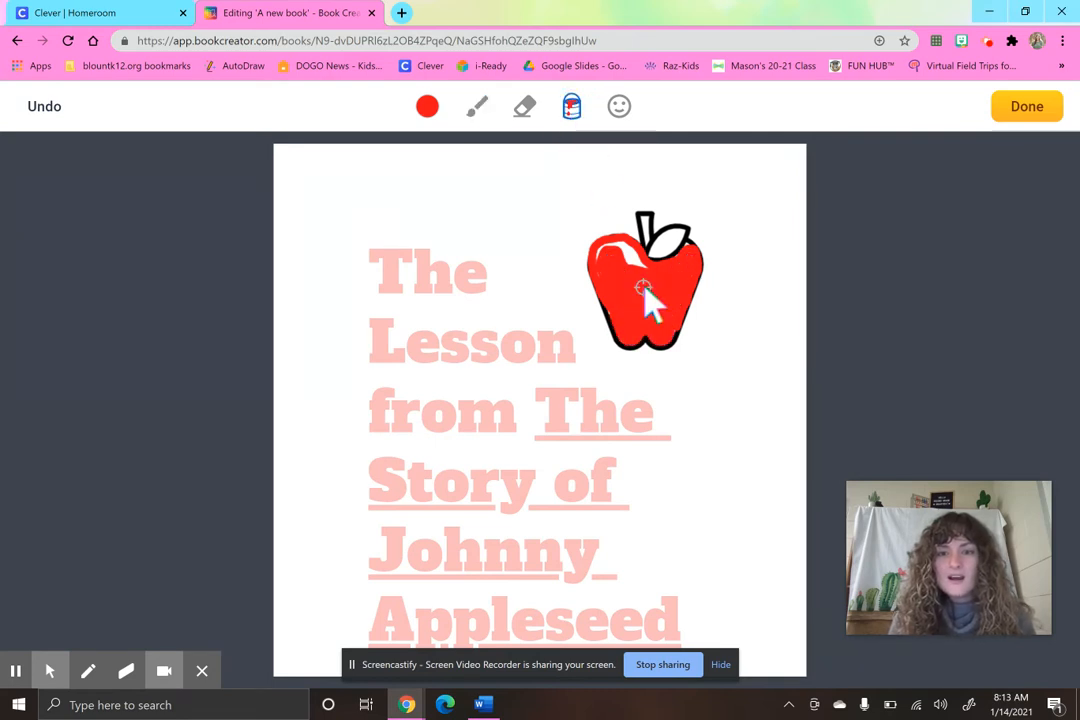
left_click(604, 250)
left_click(609, 256)
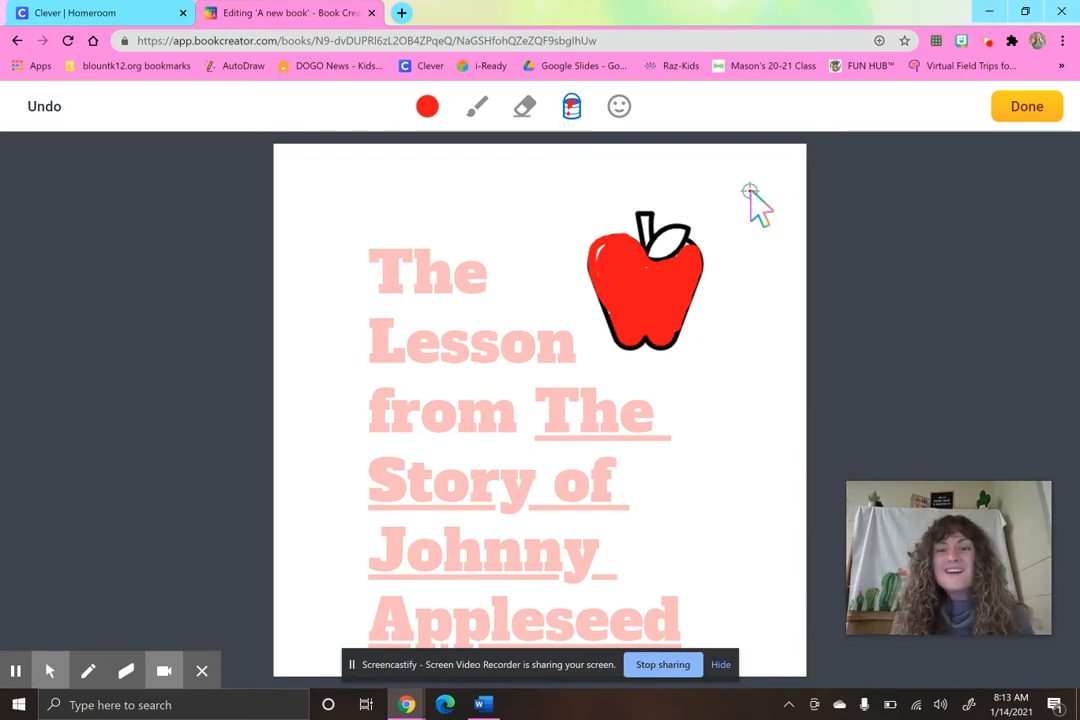
Finish the cover drawing and add the text "The Story of Johnny Appleseed teaches us to be kind and generous towards others." on page 2
left_click(1027, 108)
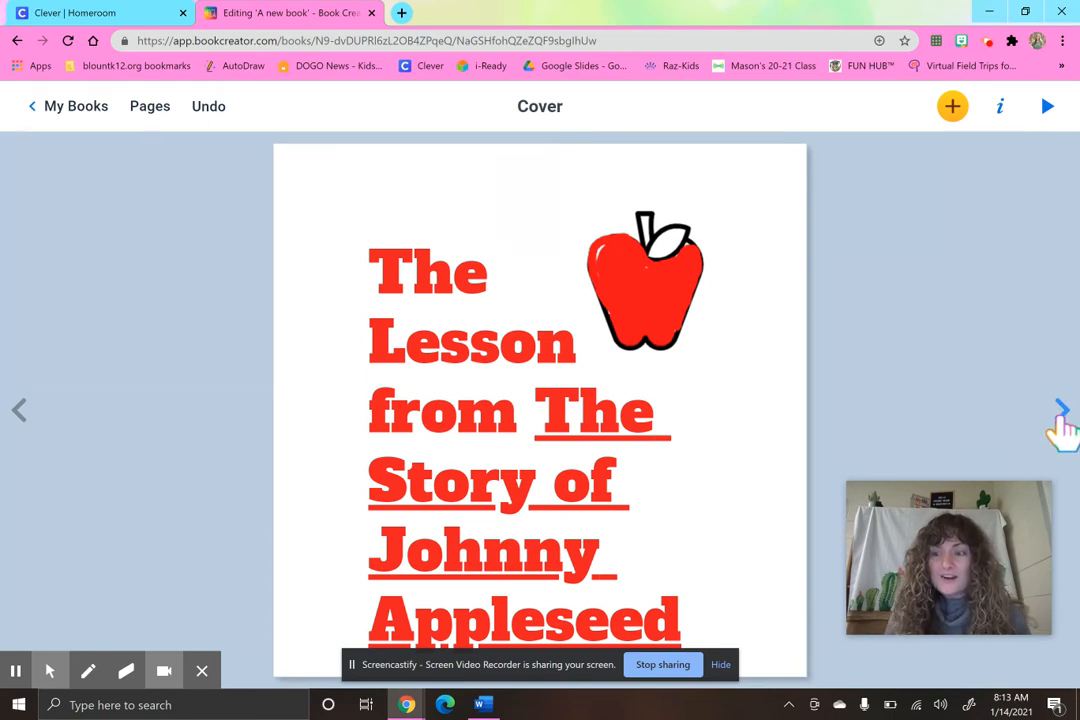
left_click(1060, 412)
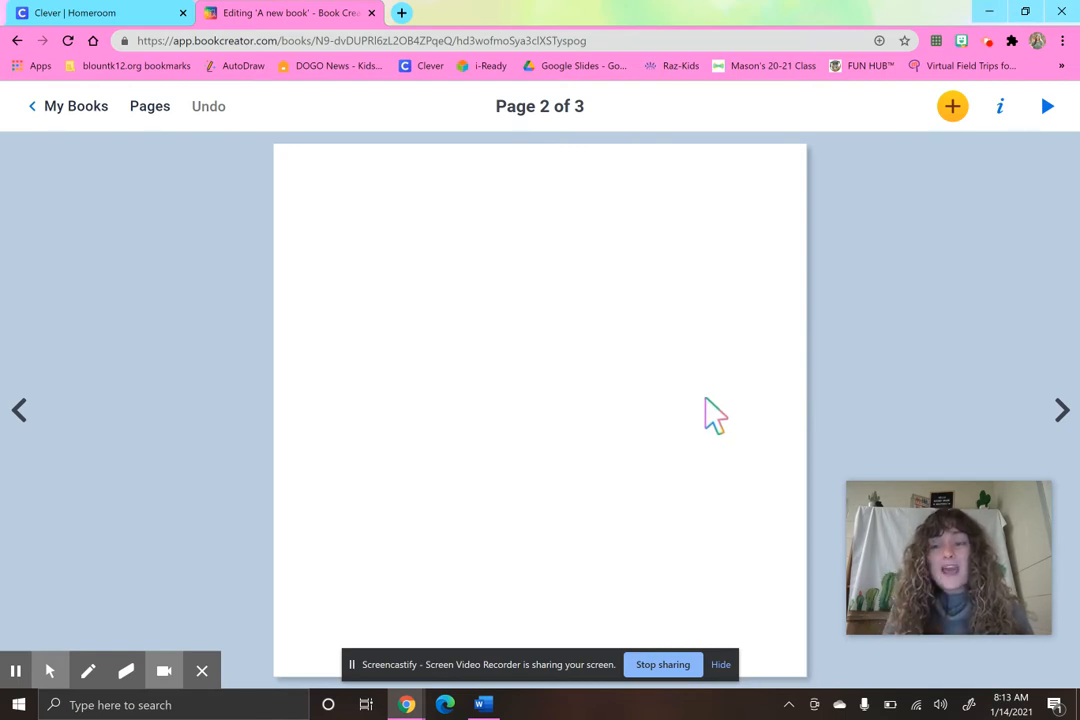
left_click(952, 108)
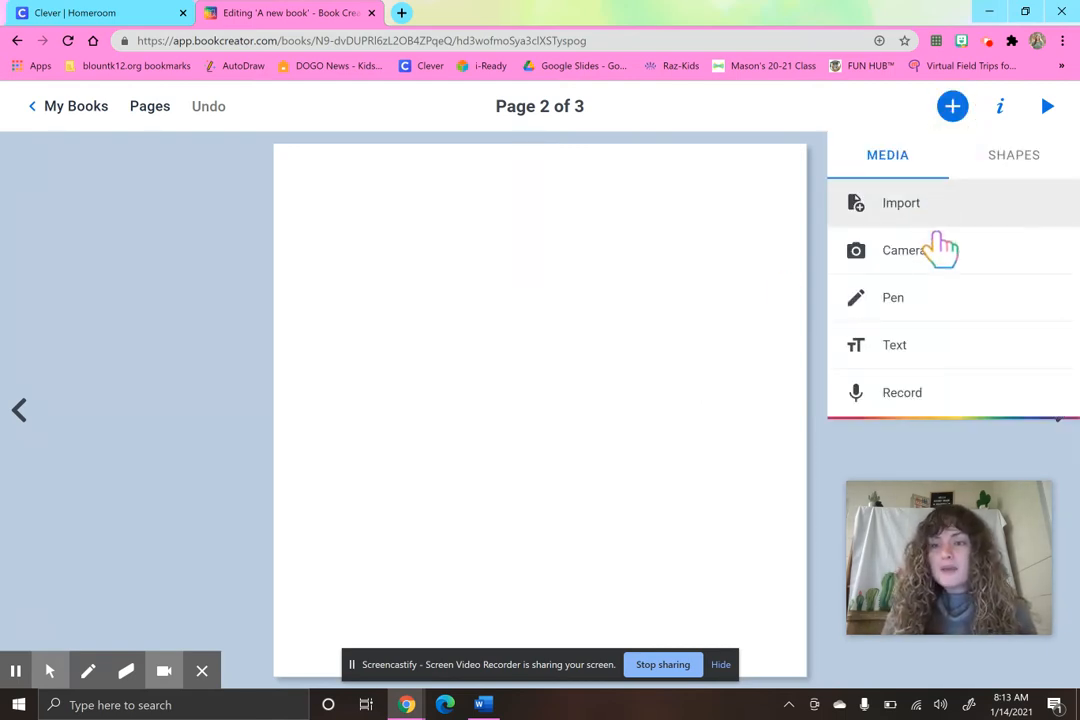
left_click(950, 358)
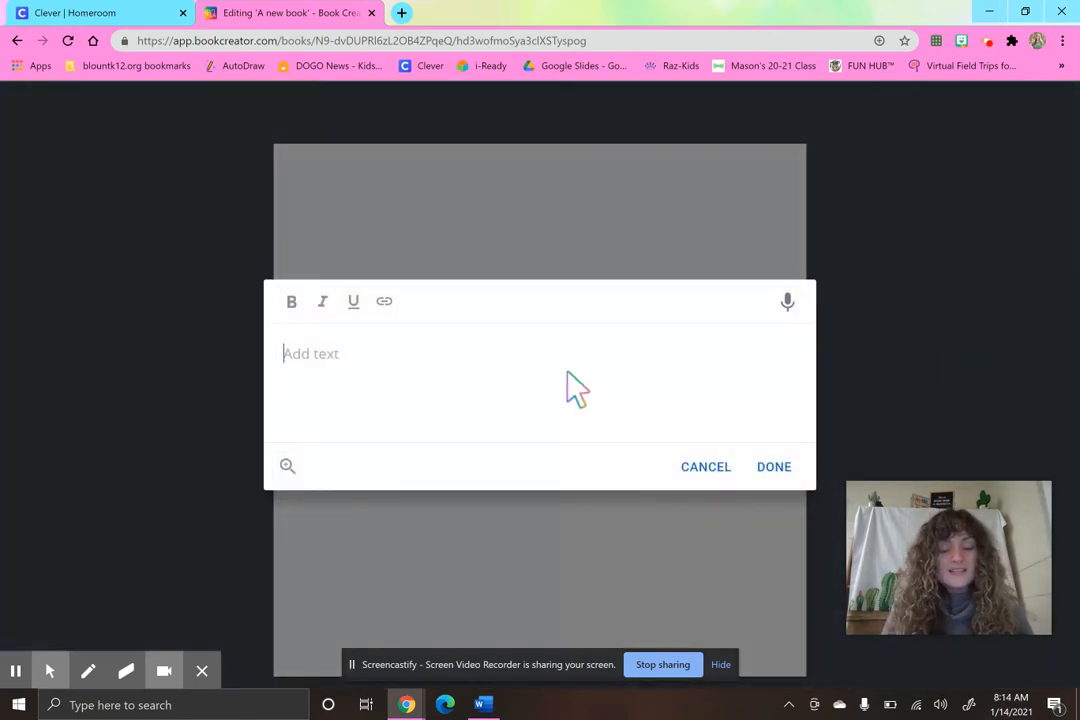
type("The Story")
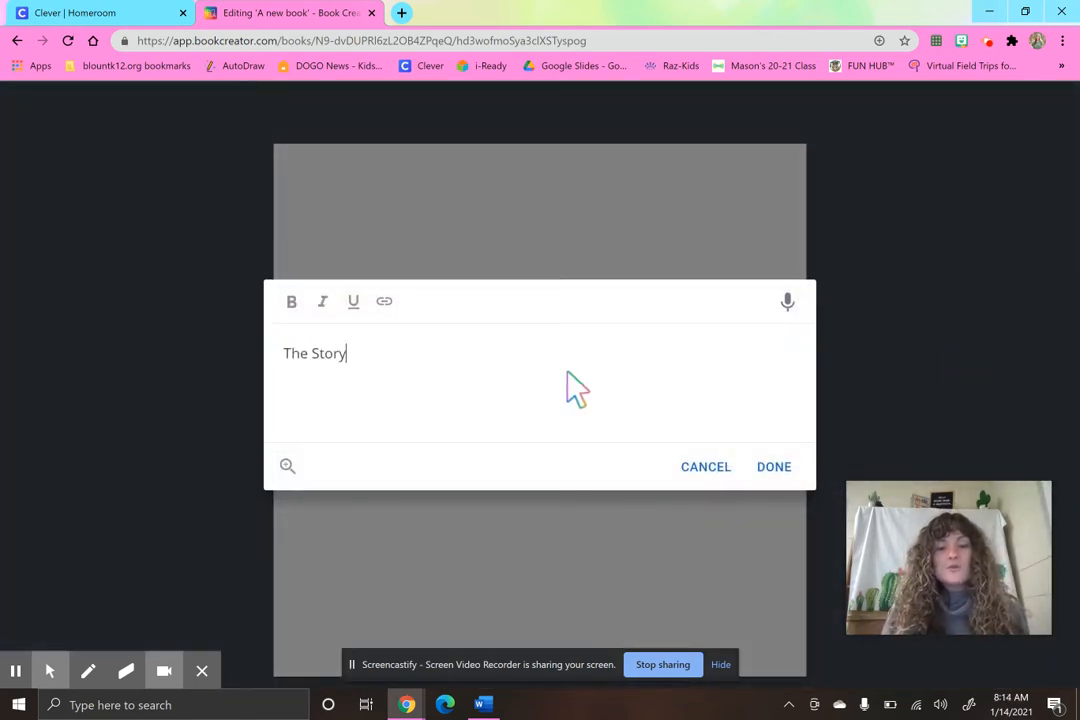
type(" of Johnny Ap")
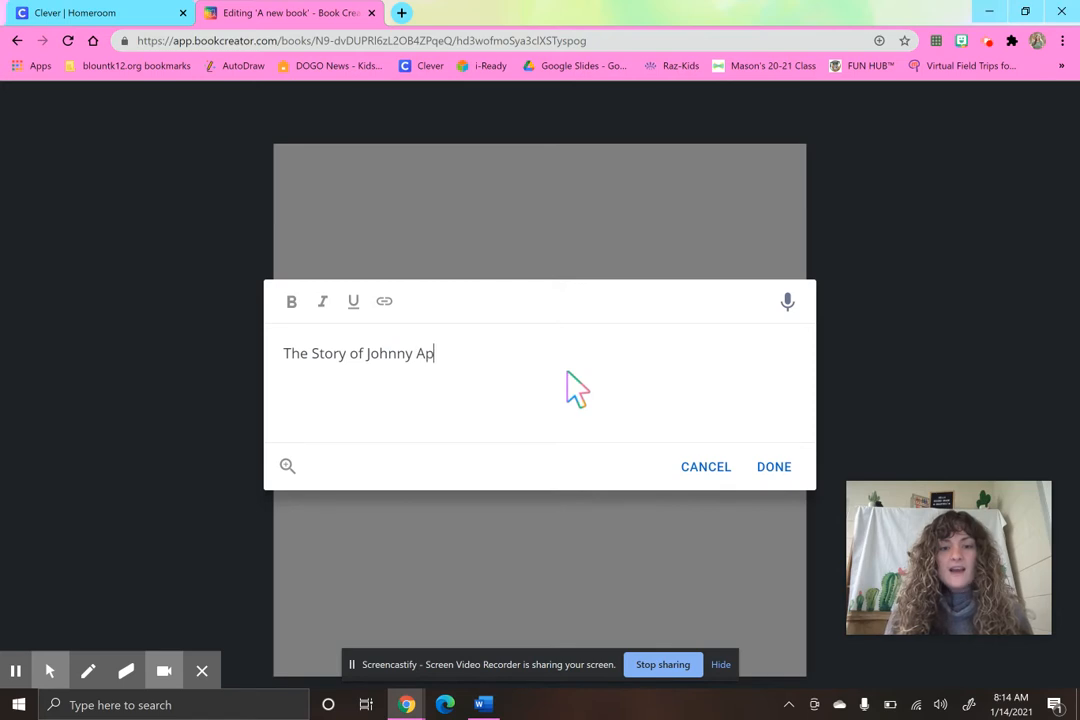
type("pleseed teac")
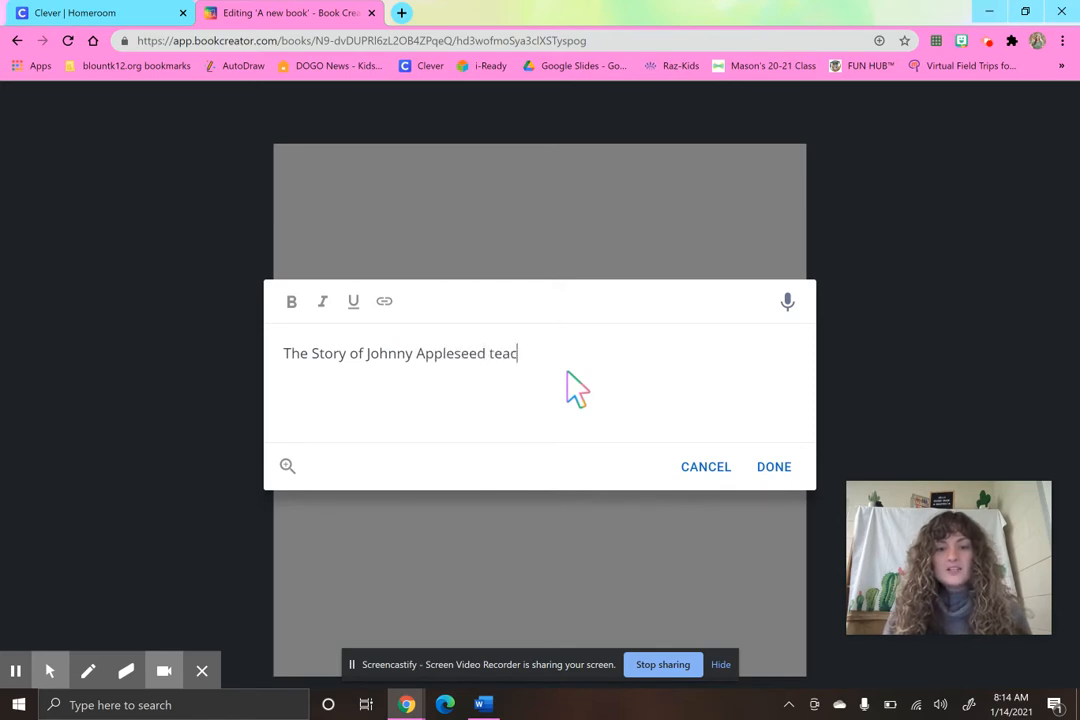
type("her us")
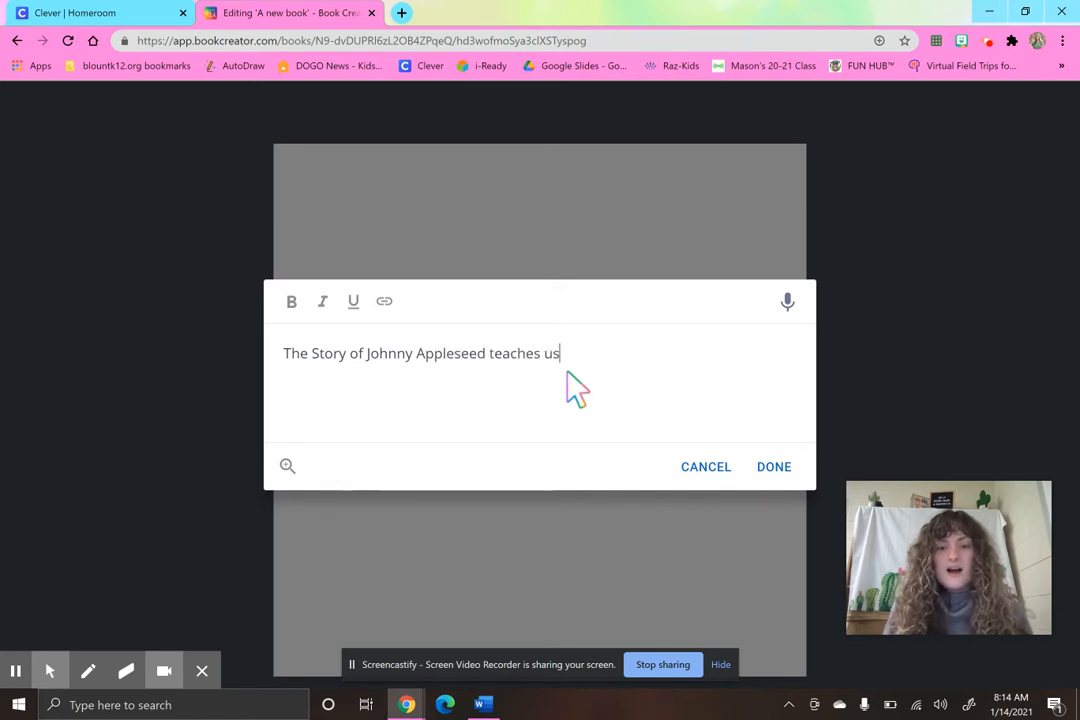
type(" to be kind and gernero")
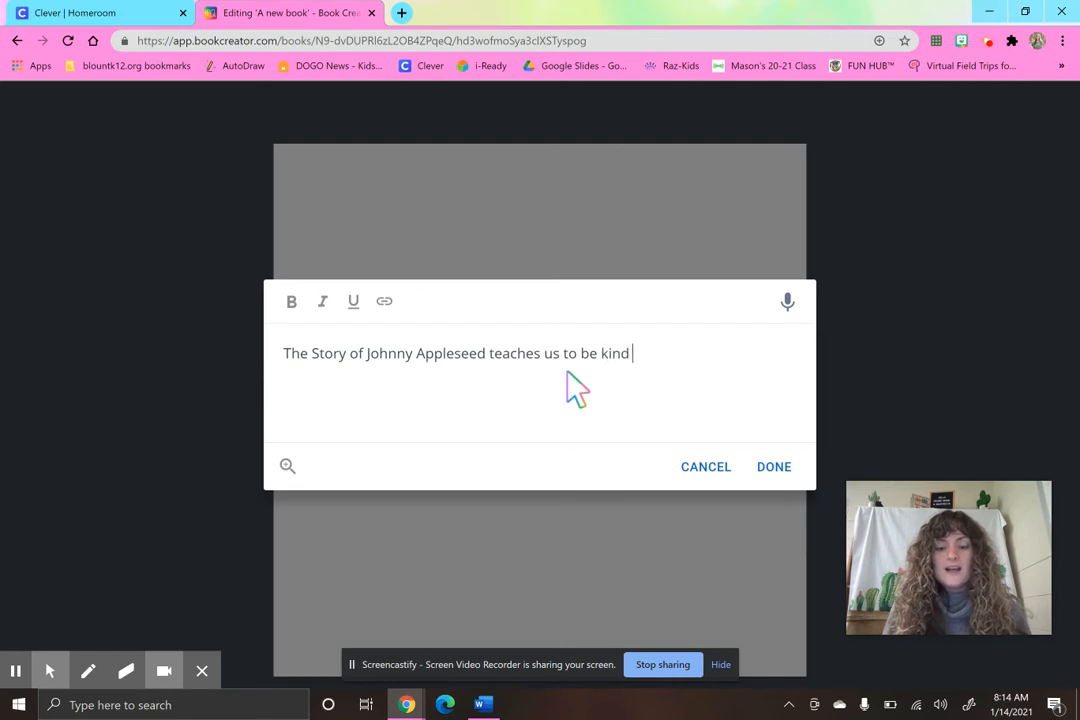
key("BackSpace")
key("BackSpace")
key("BackSpace")
key("BackSpace")
key("BackSpace")
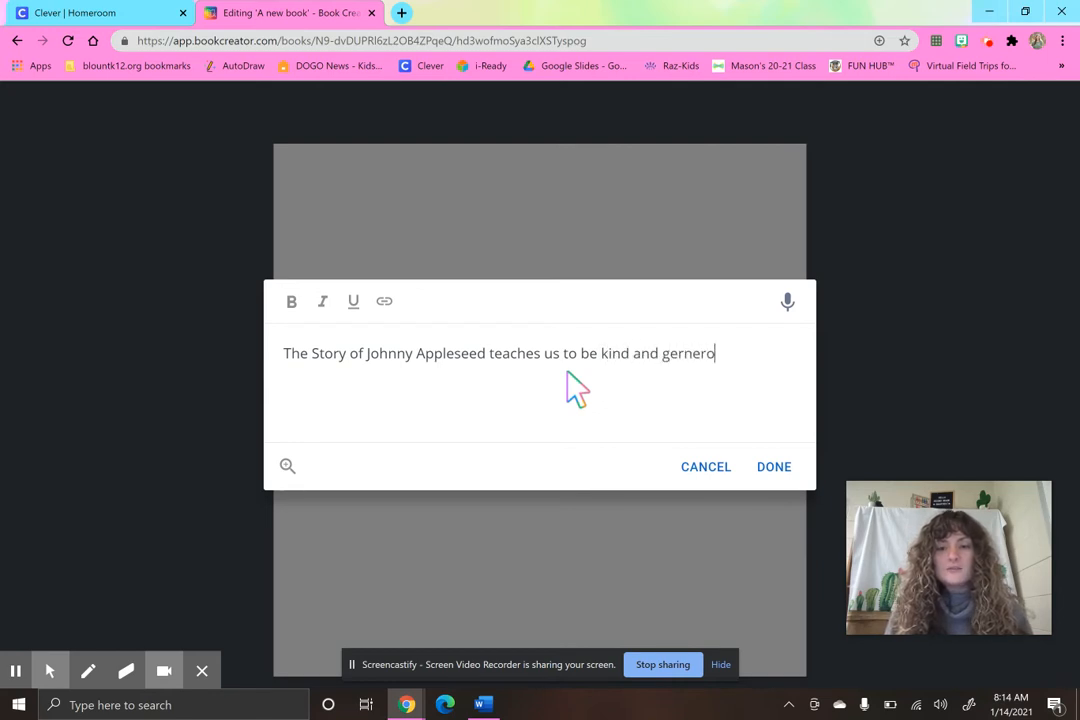
type("nerous towards")
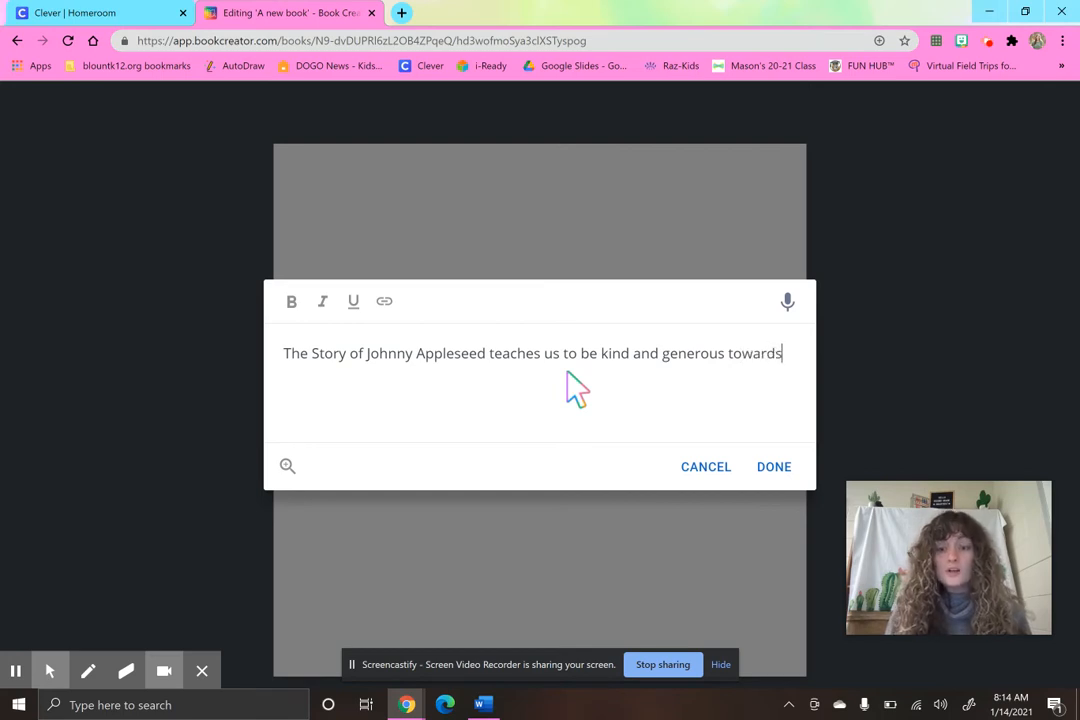
type(" others.")
left_click(780, 472)
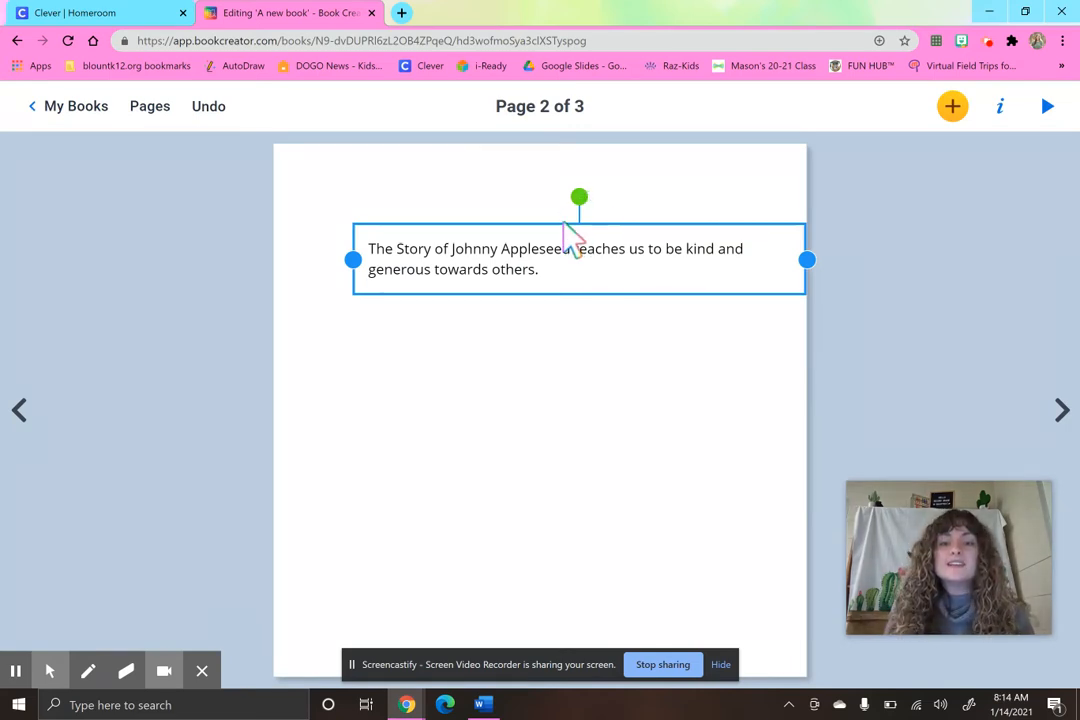
Move the sentence to the lower part of page 2 and set its text size to 28
left_click_drag(569, 231, 536, 552)
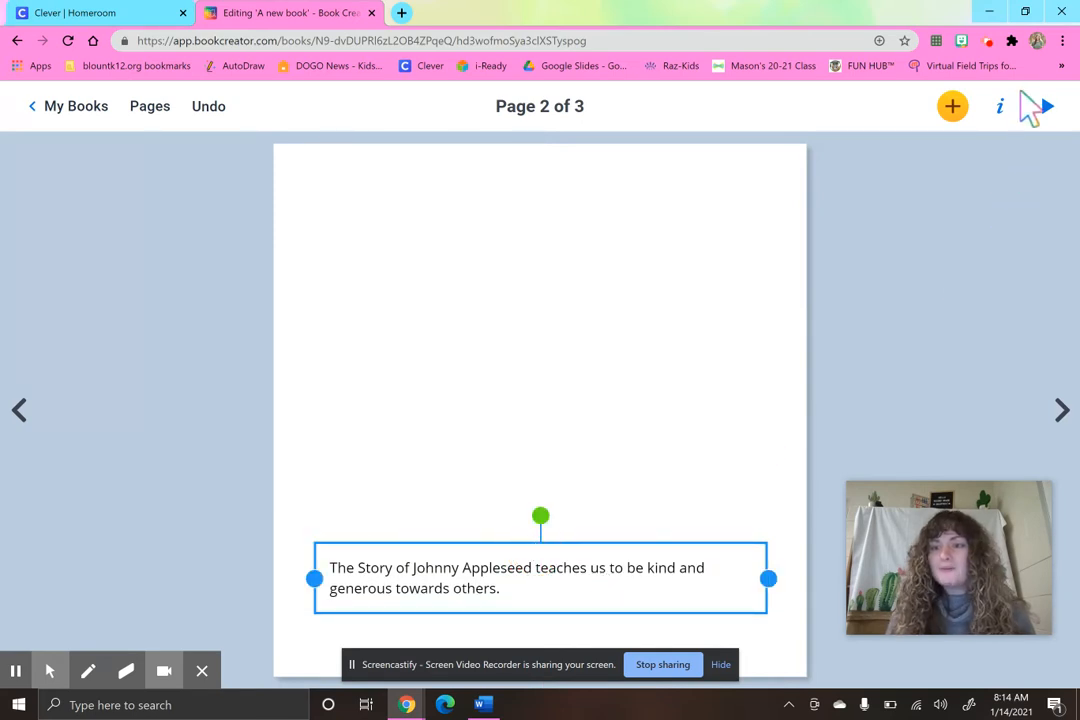
left_click(1004, 110)
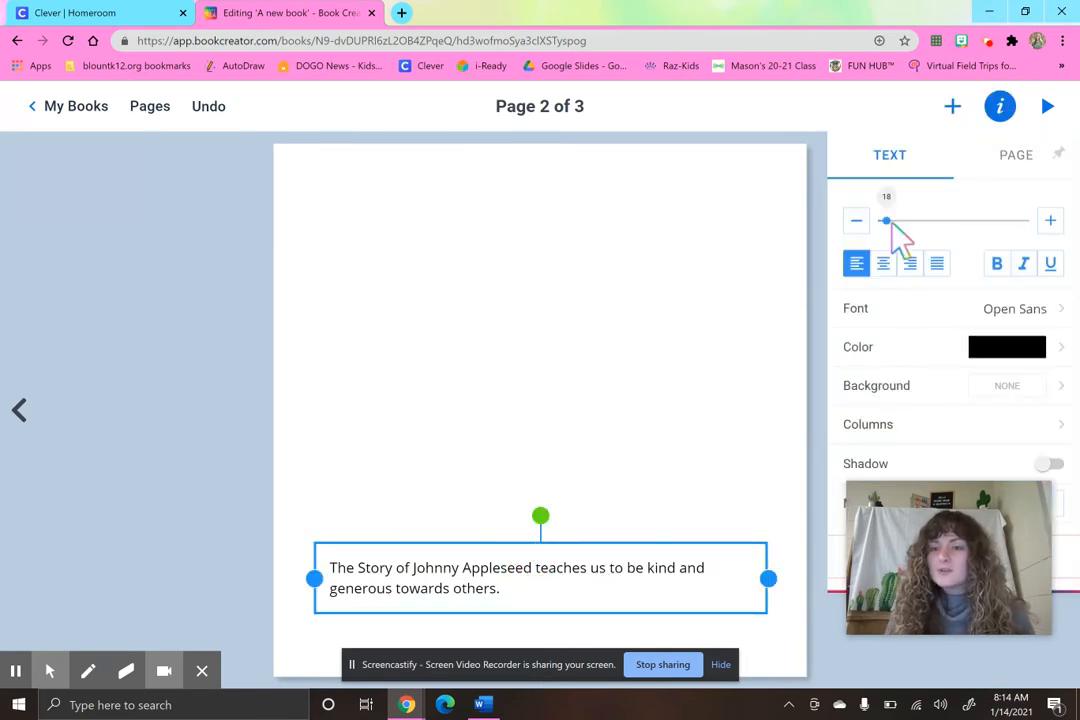
left_click_drag(886, 220, 894, 222)
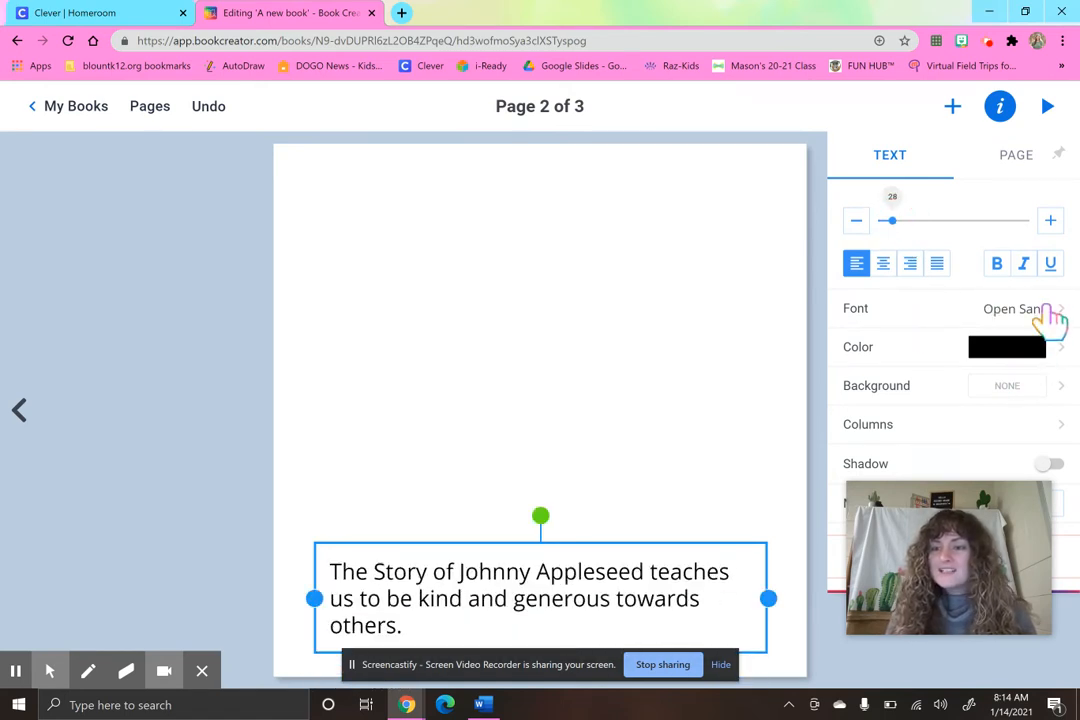
Change the page 2 sentence's font to Comfortaa and its color to green
left_click(1048, 312)
left_click(948, 303)
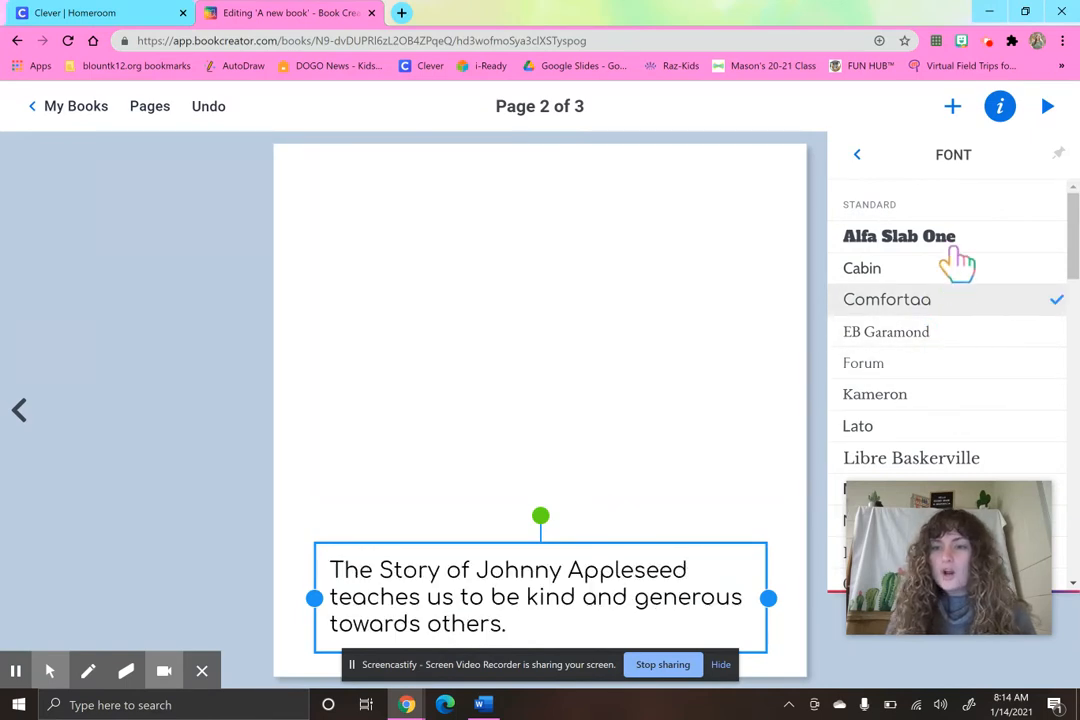
left_click(857, 155)
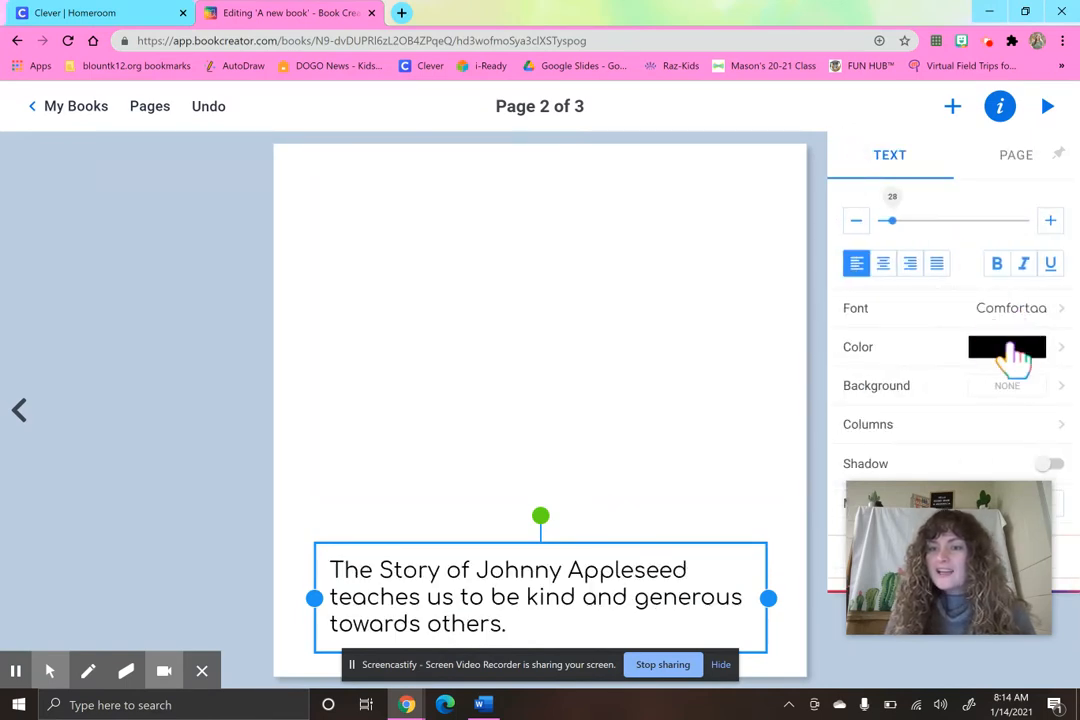
left_click(1010, 352)
left_click(1038, 282)
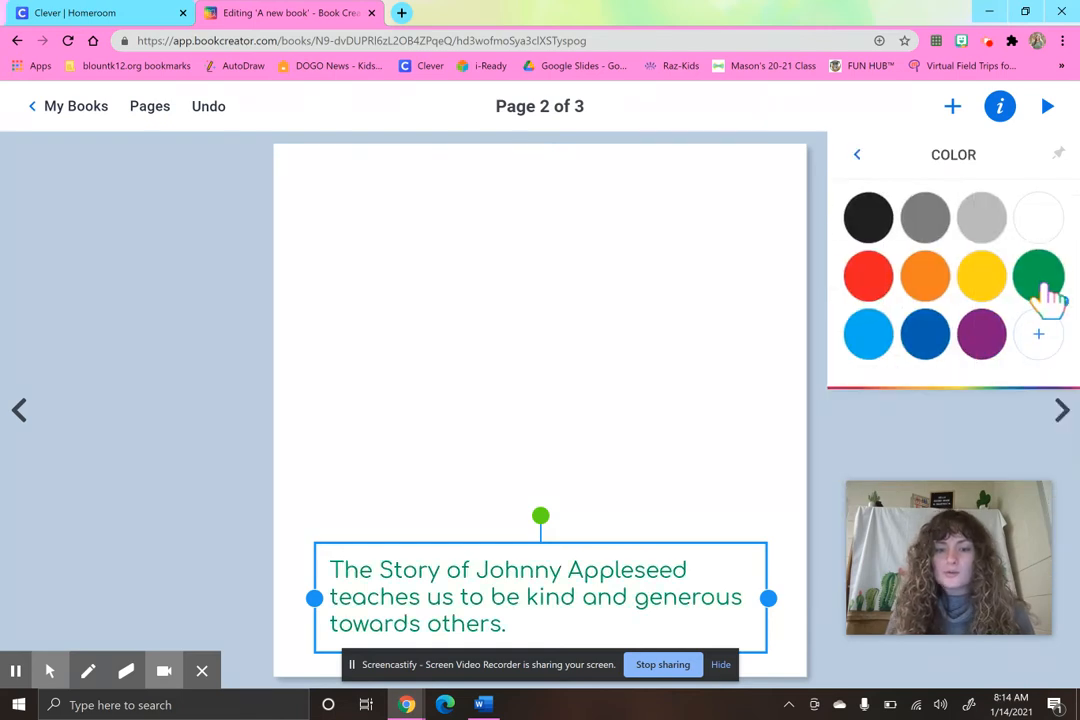
left_click(772, 328)
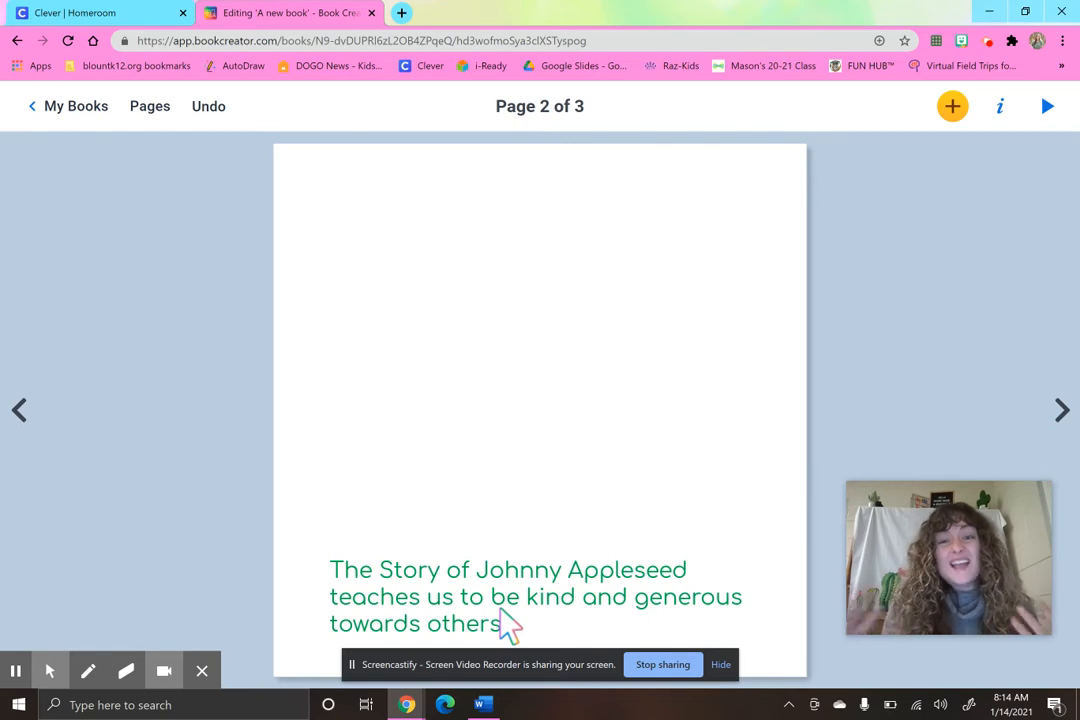
Draw a stick figure with head, body, arms and legs above the page 2 sentence using the Auto pen
left_click(952, 108)
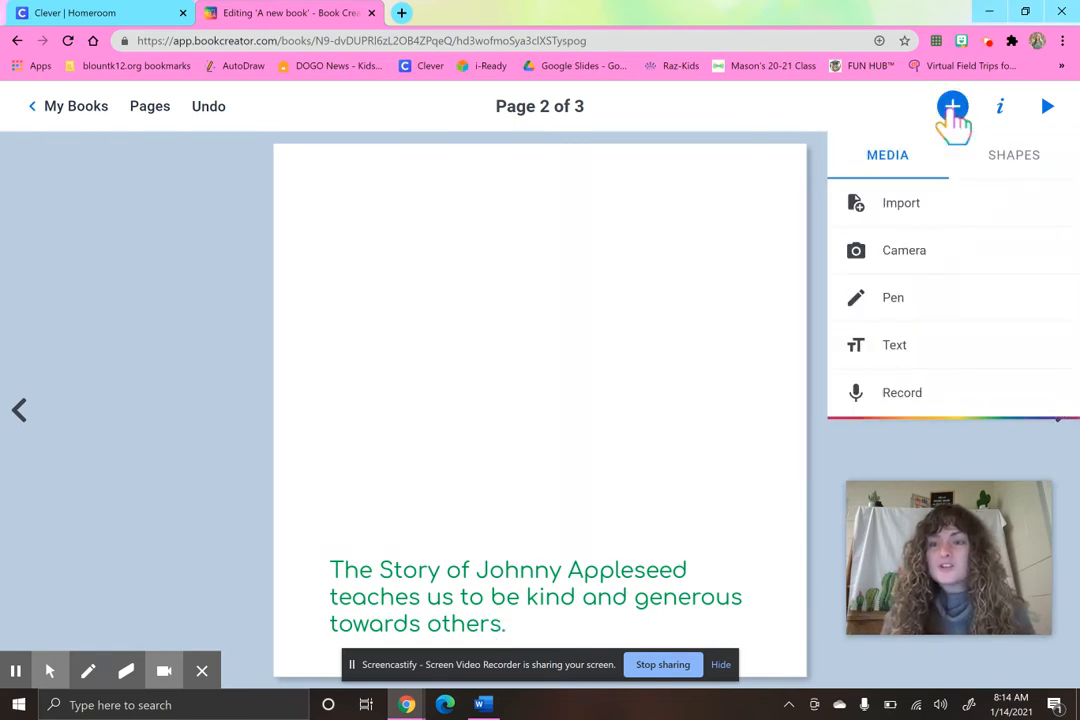
left_click(970, 302)
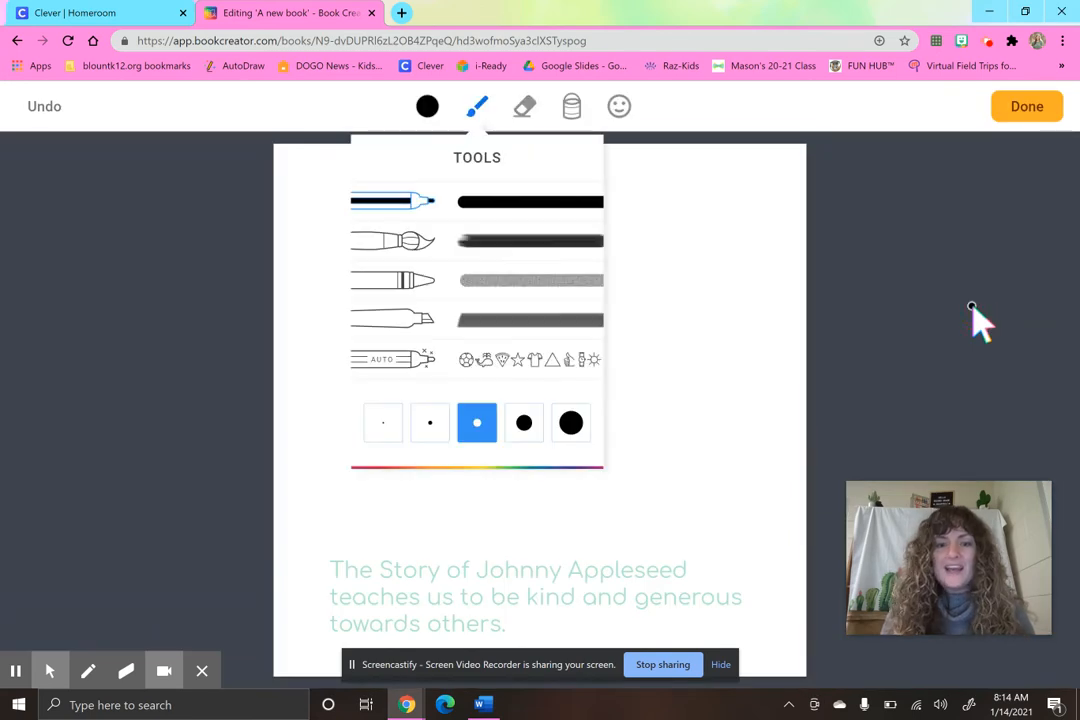
left_click(520, 360)
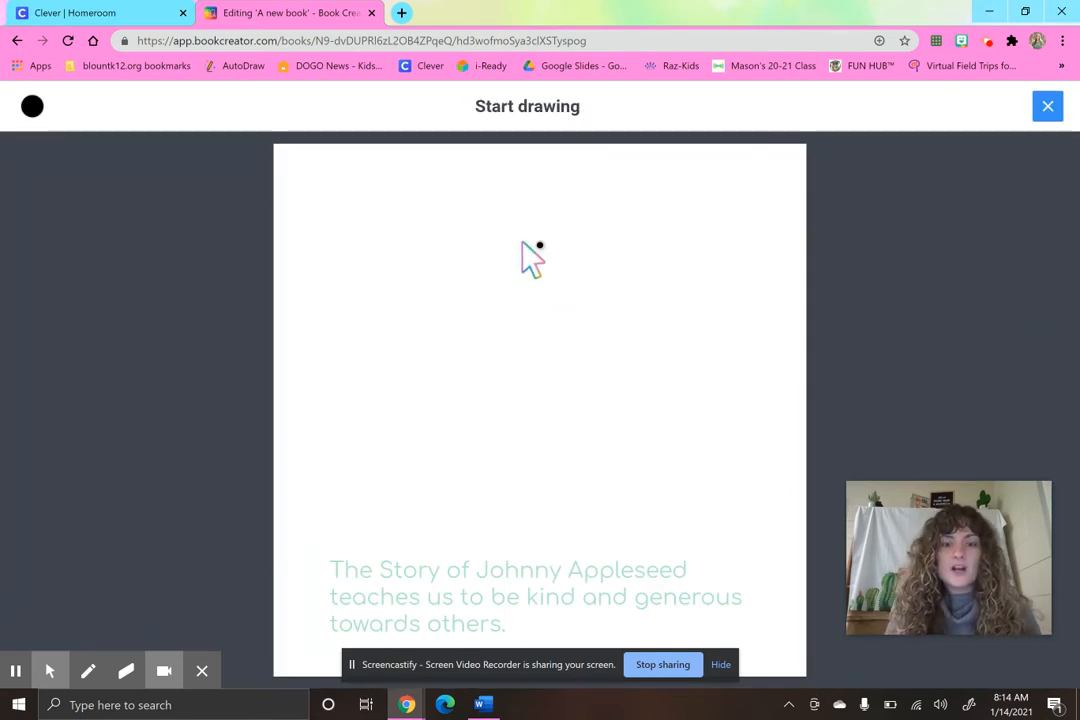
left_click_drag(492, 236, 464, 243)
mouse_move(446, 301)
left_mouse_down()
mouse_move(500, 324)
mouse_move(527, 284)
mouse_move(512, 242)
mouse_move(497, 241)
left_mouse_up()
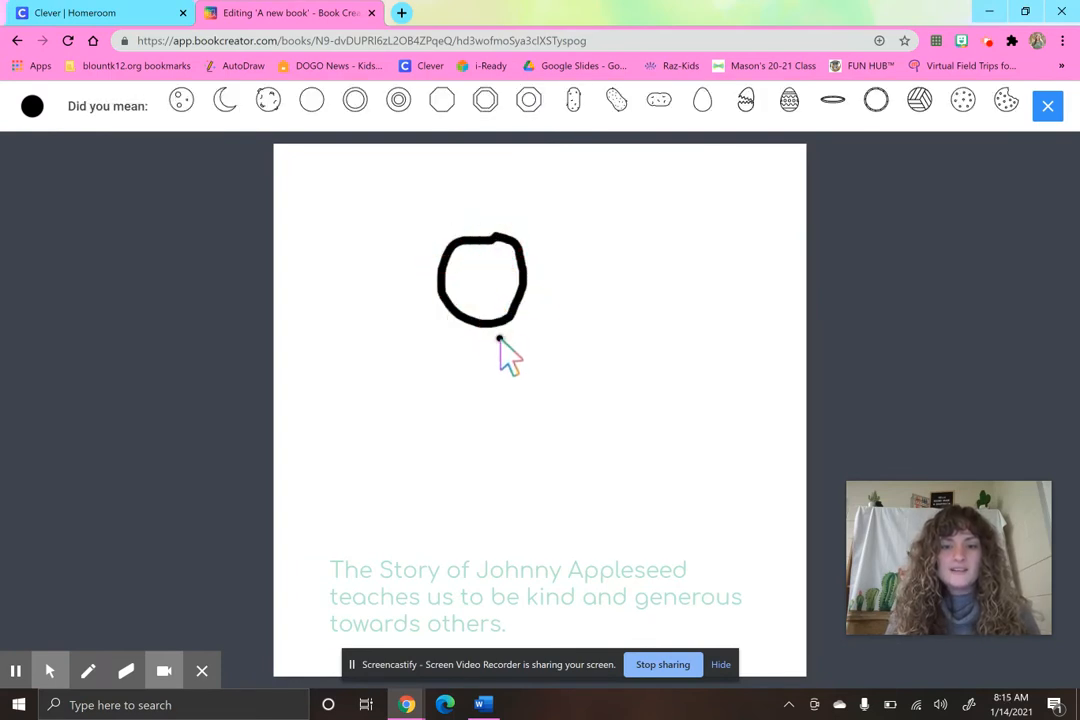
left_click_drag(490, 326, 493, 468)
left_click_drag(486, 381, 407, 340)
left_click_drag(490, 384, 538, 351)
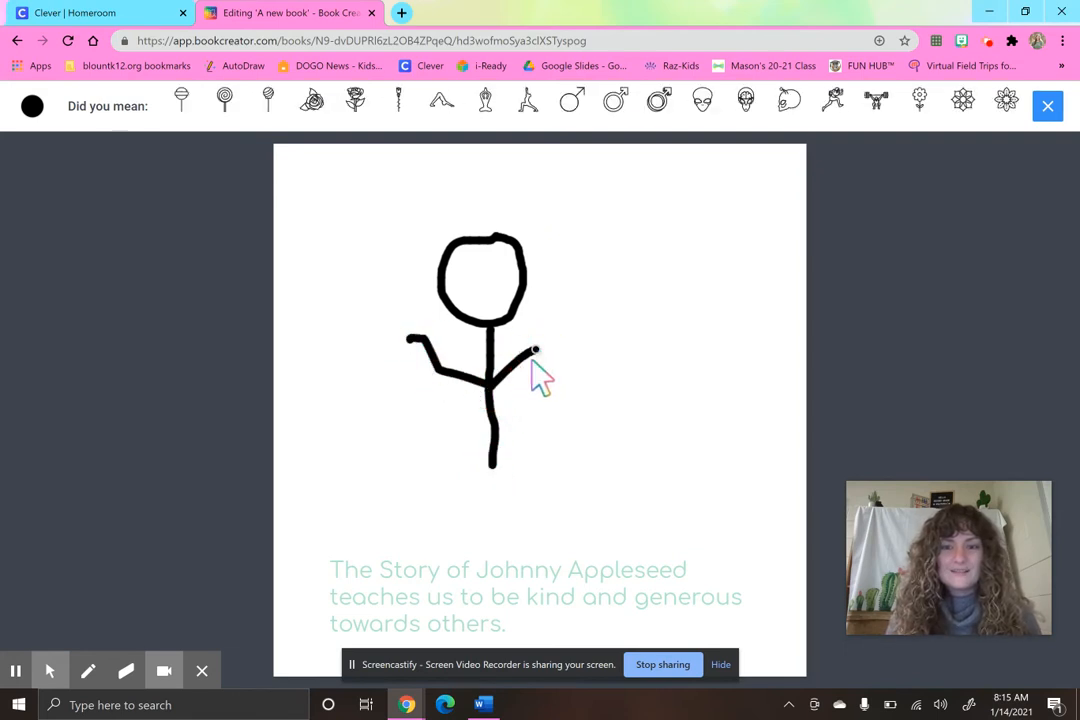
left_click(490, 468)
left_click_drag(490, 468, 447, 522)
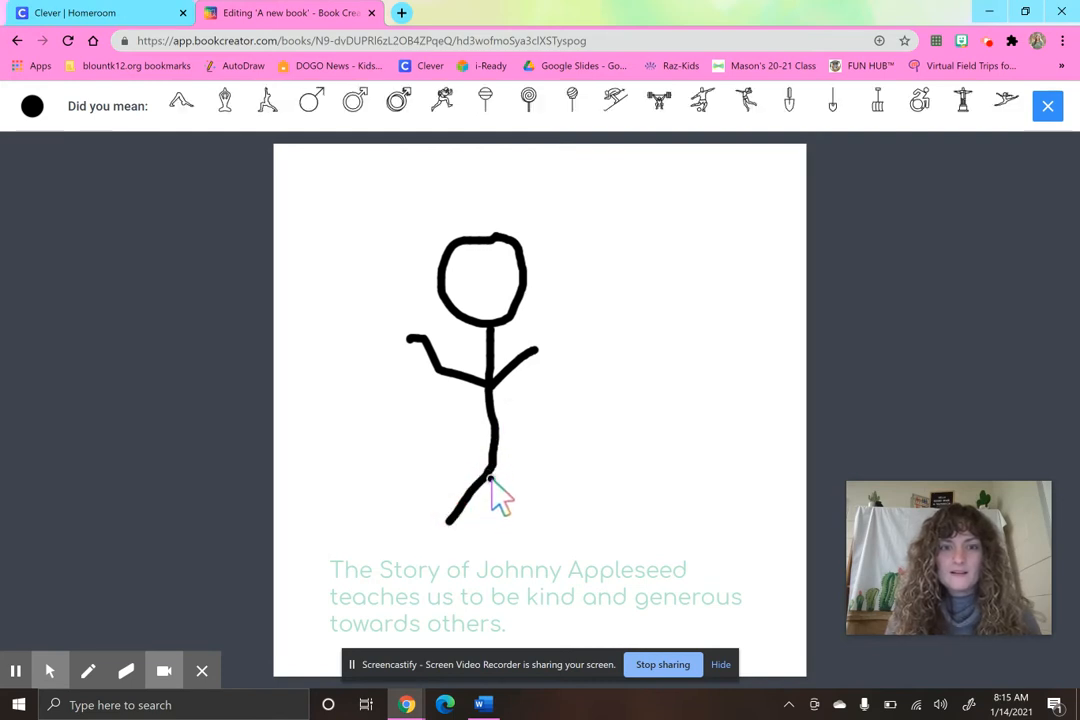
left_click_drag(508, 497, 545, 521)
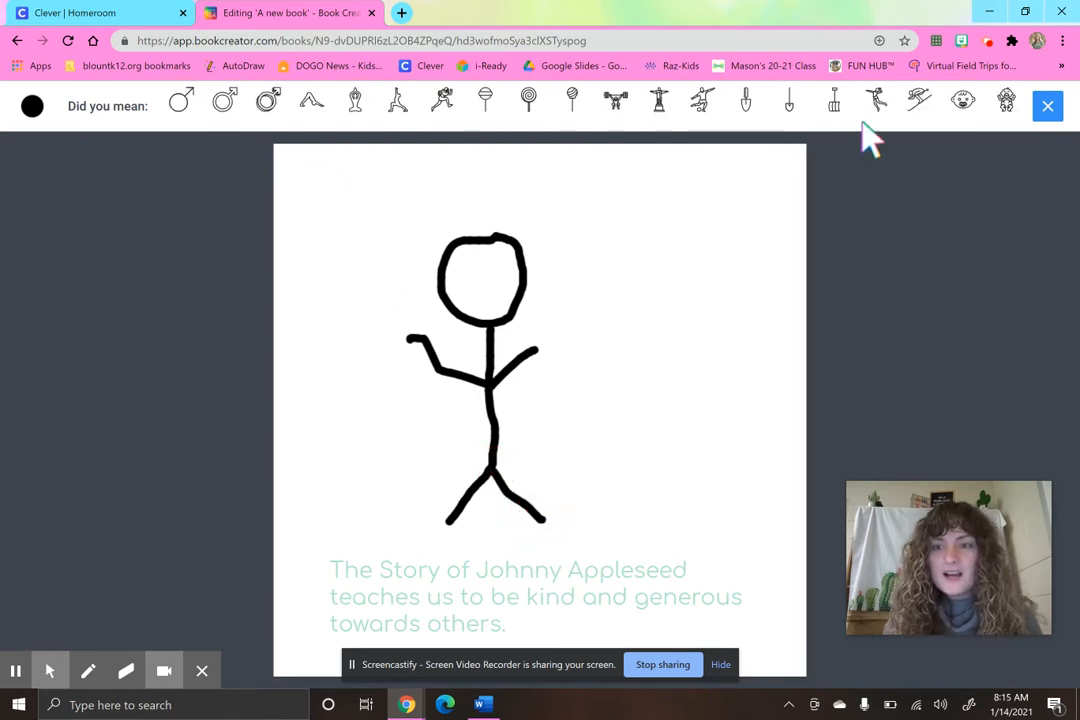
Add two dot eyes and a curved smile inside the stick figure's head
left_click(459, 265)
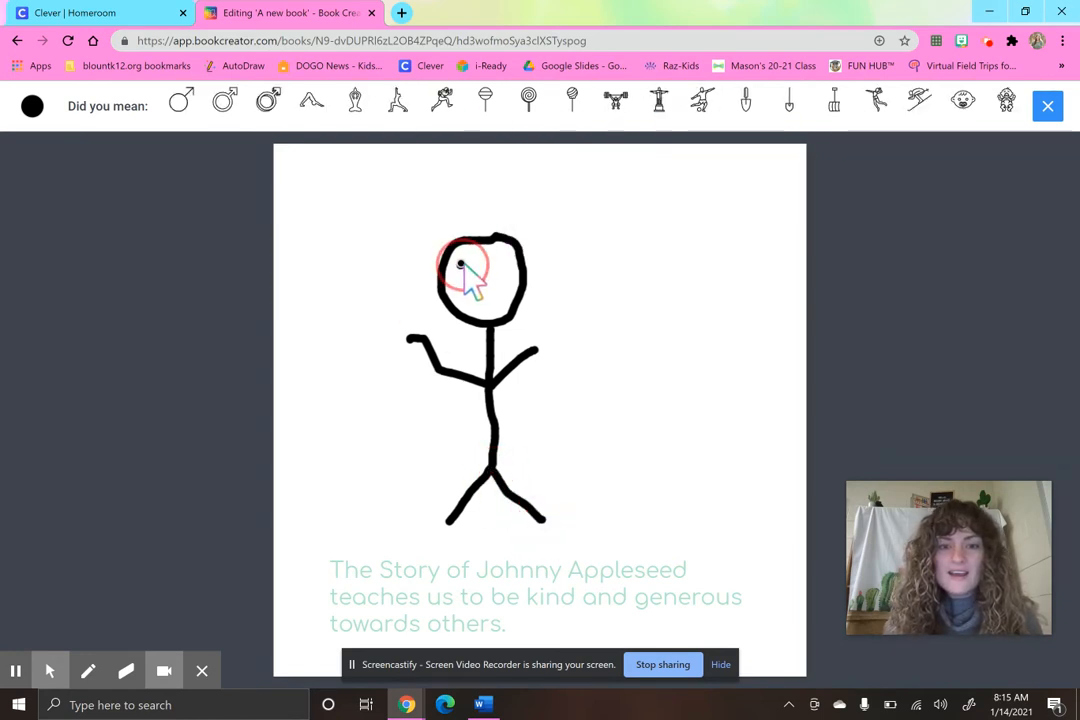
left_click(489, 264)
left_click(493, 265)
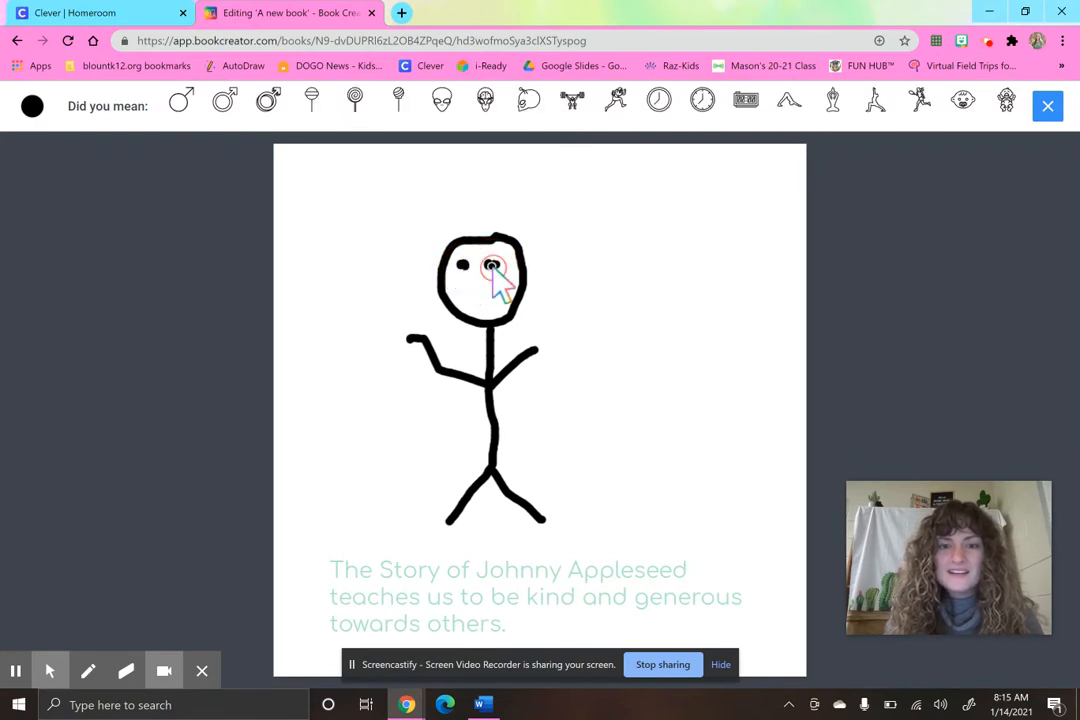
left_click(461, 287)
mouse_move(461, 289)
left_mouse_down()
mouse_move(480, 306)
mouse_move(499, 294)
left_mouse_up()
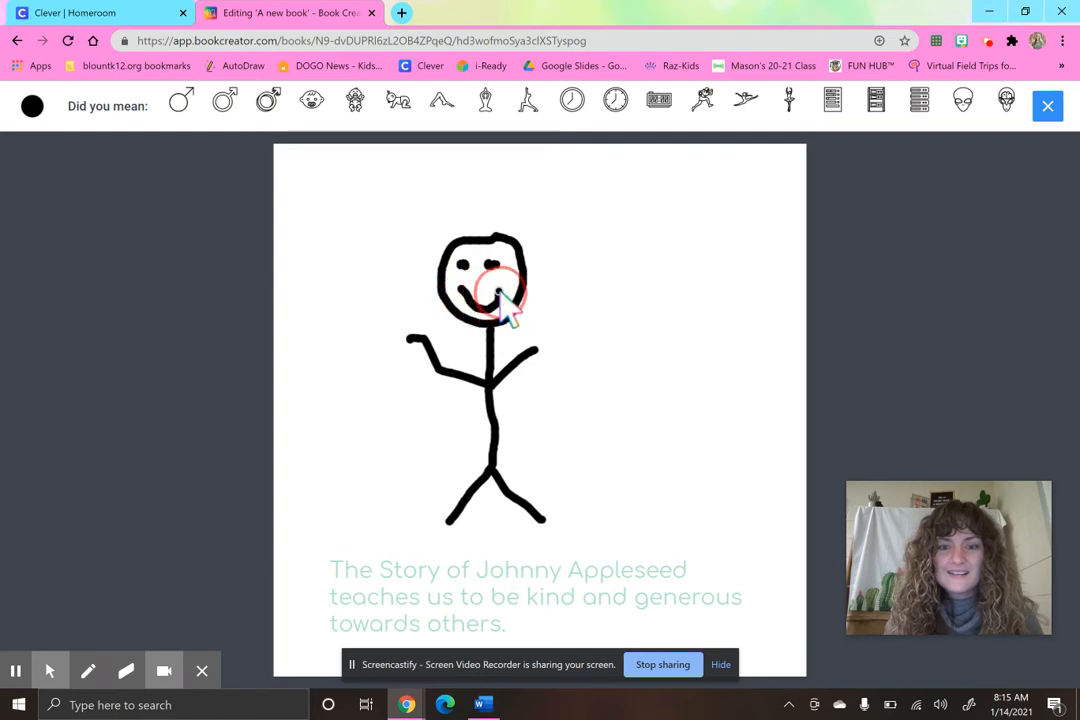
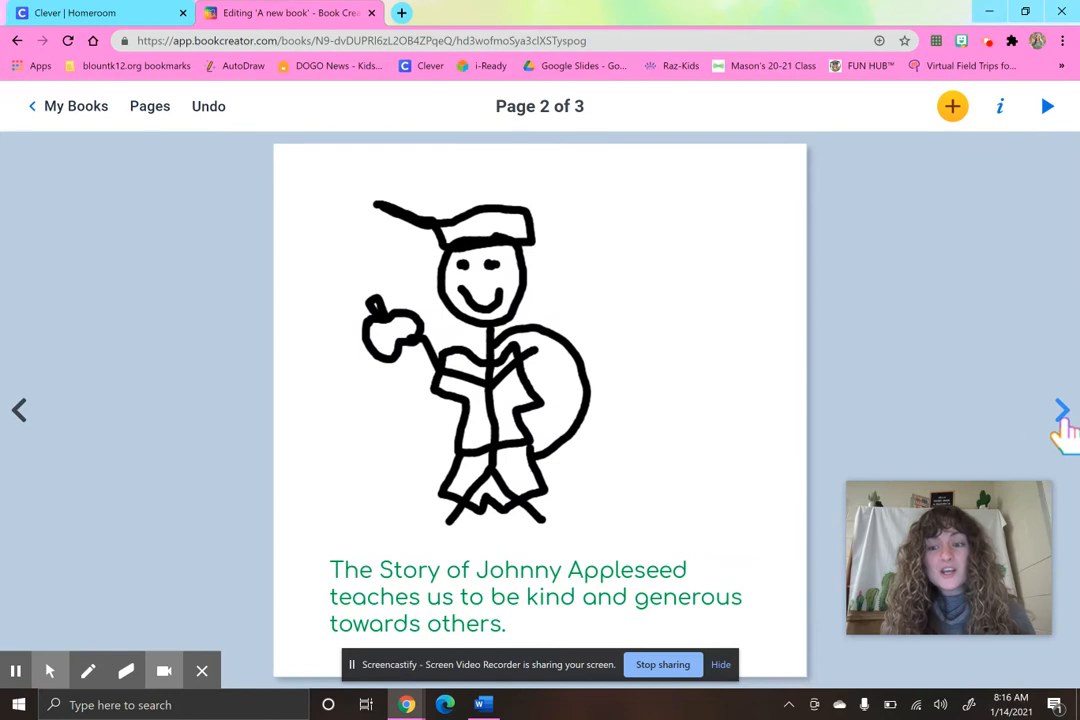
Go to the blank page 3 of the book
left_click(1062, 420)
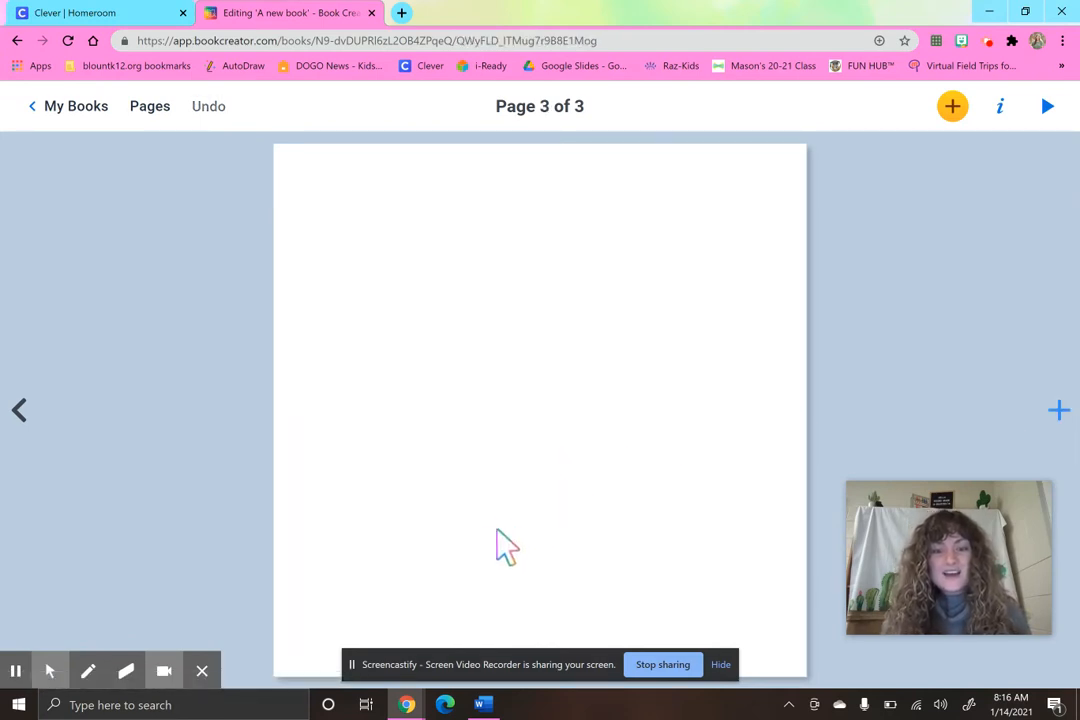
left_click(953, 108)
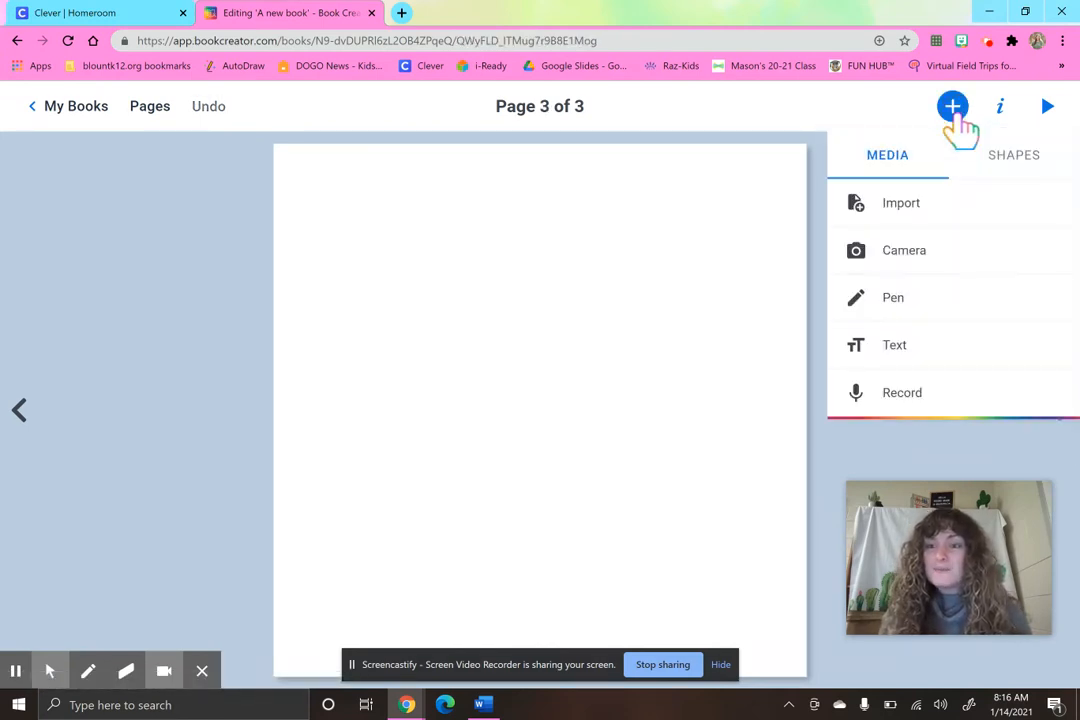
left_click(914, 302)
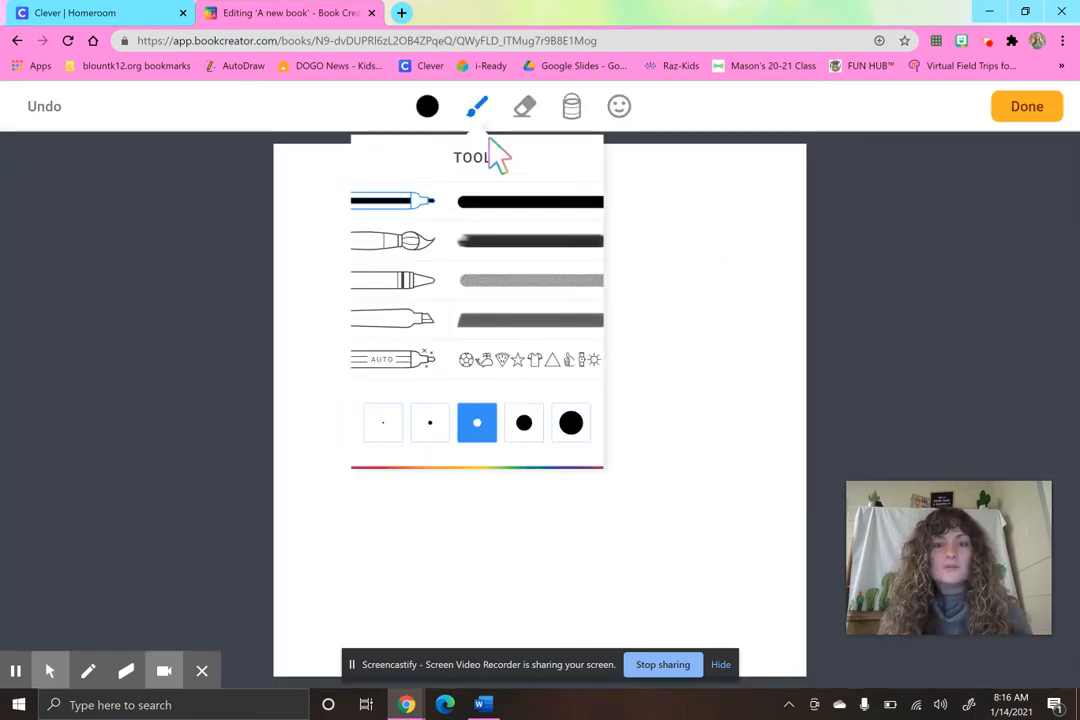
left_click(1033, 107)
Add the text "First, Johnny helped thee pioneers plant apple trees and build homes." to page 3
left_click(958, 115)
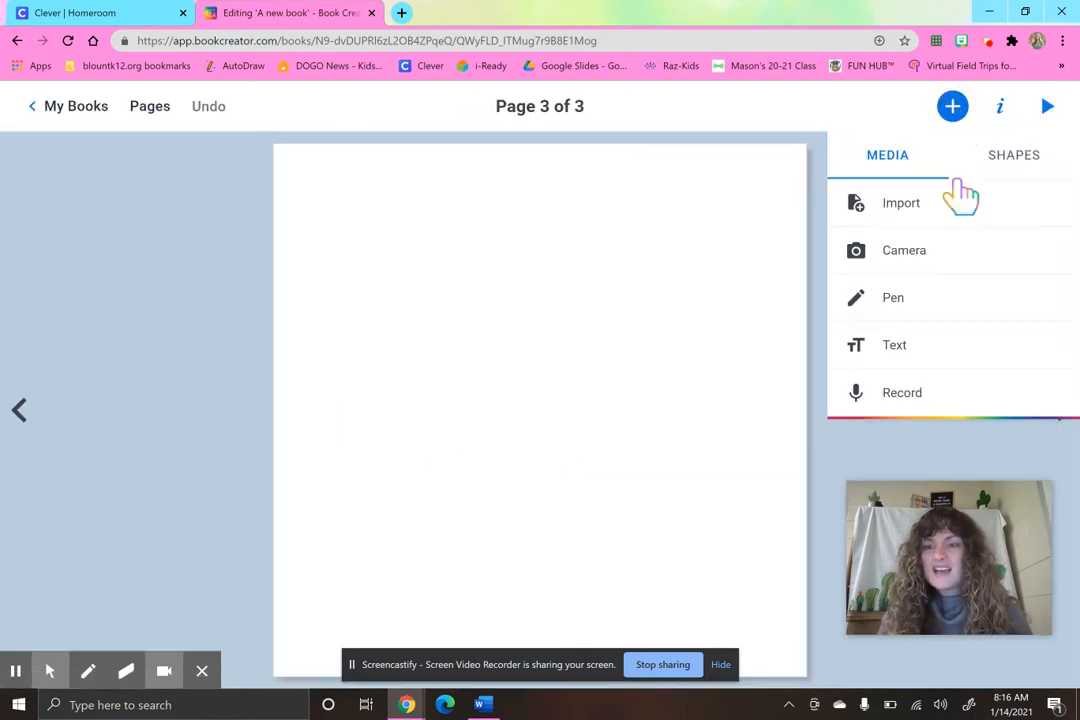
left_click(950, 350)
type("First, JOhnny")
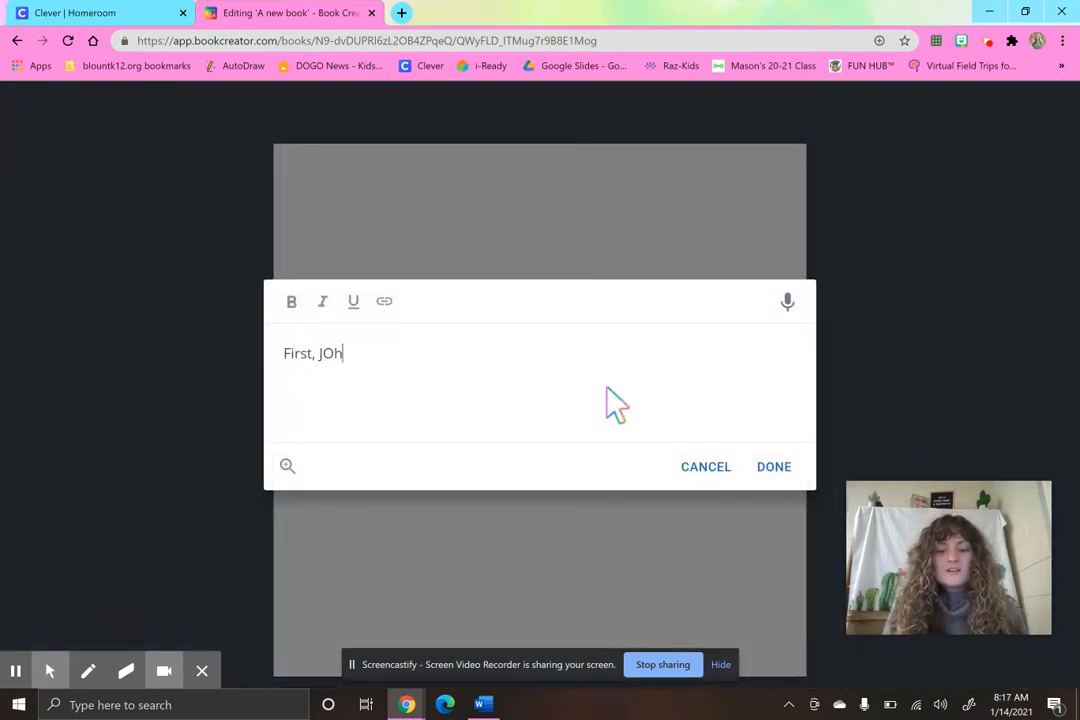
key("BackSpace")
key("BackSpace")
key("BackSpace")
key("BackSpace")
key("BackSpace")
key("BackSpace")
type("Johnny helped ")
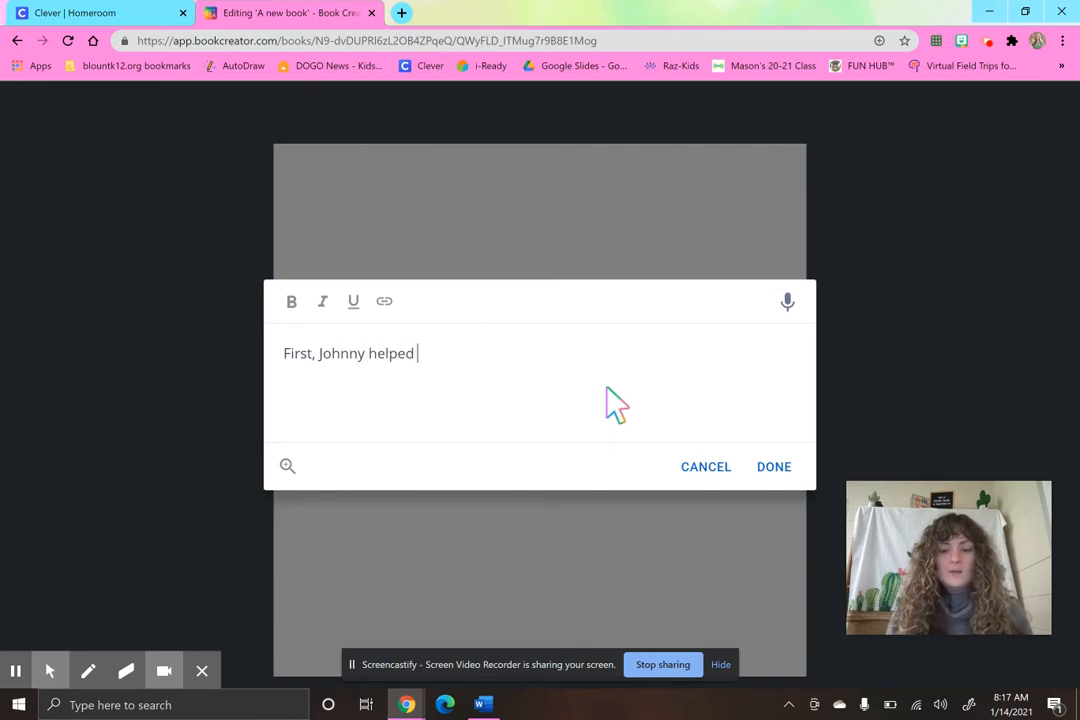
type("thee pioneers")
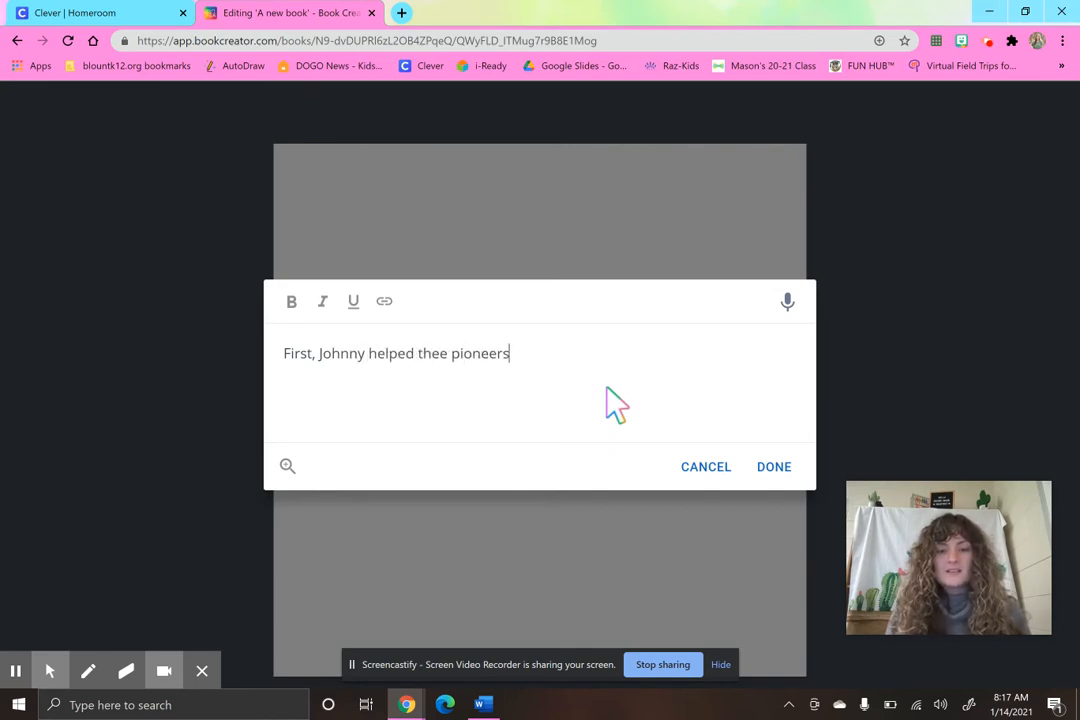
type(" plant apple ")
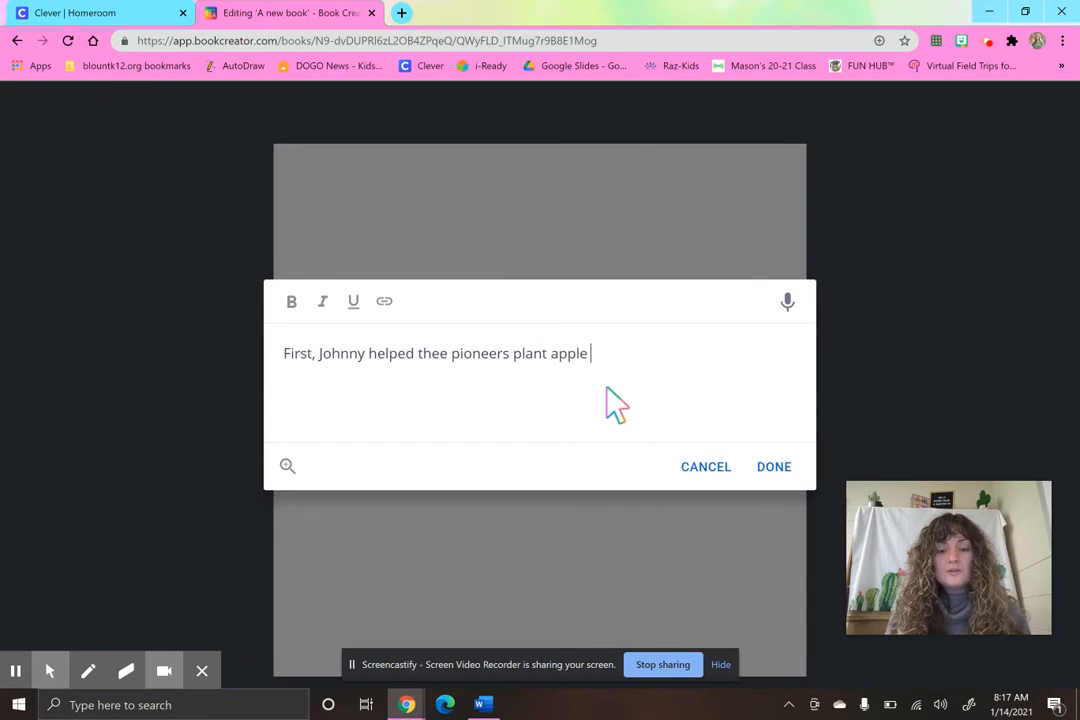
type("trees and b")
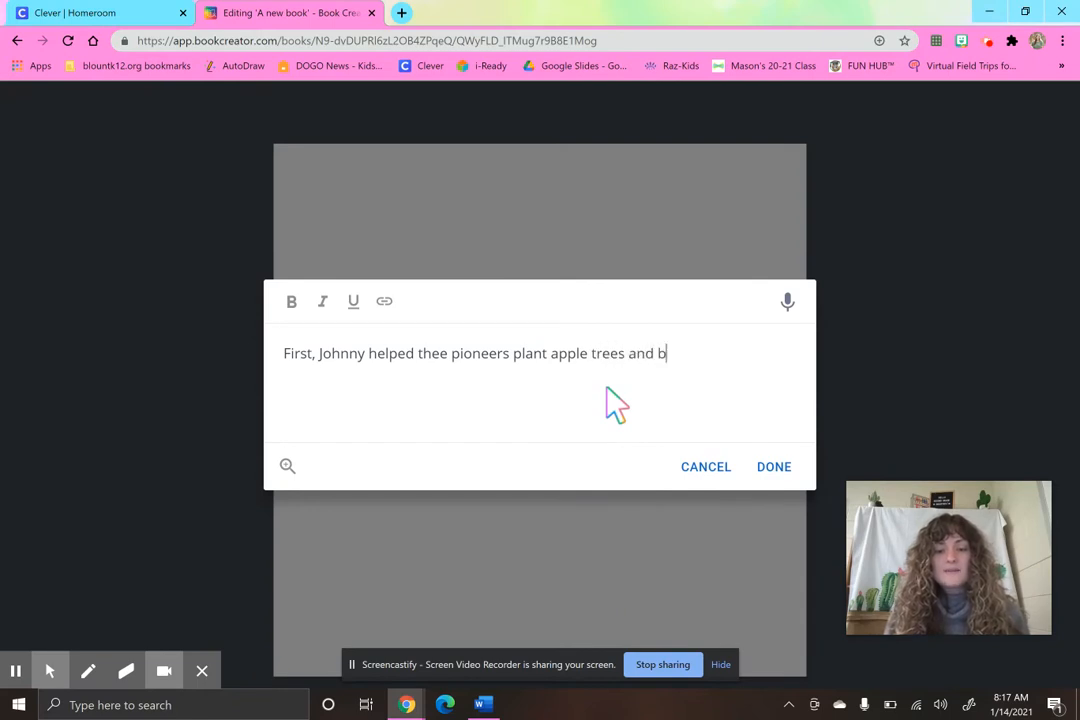
type("uild homes.")
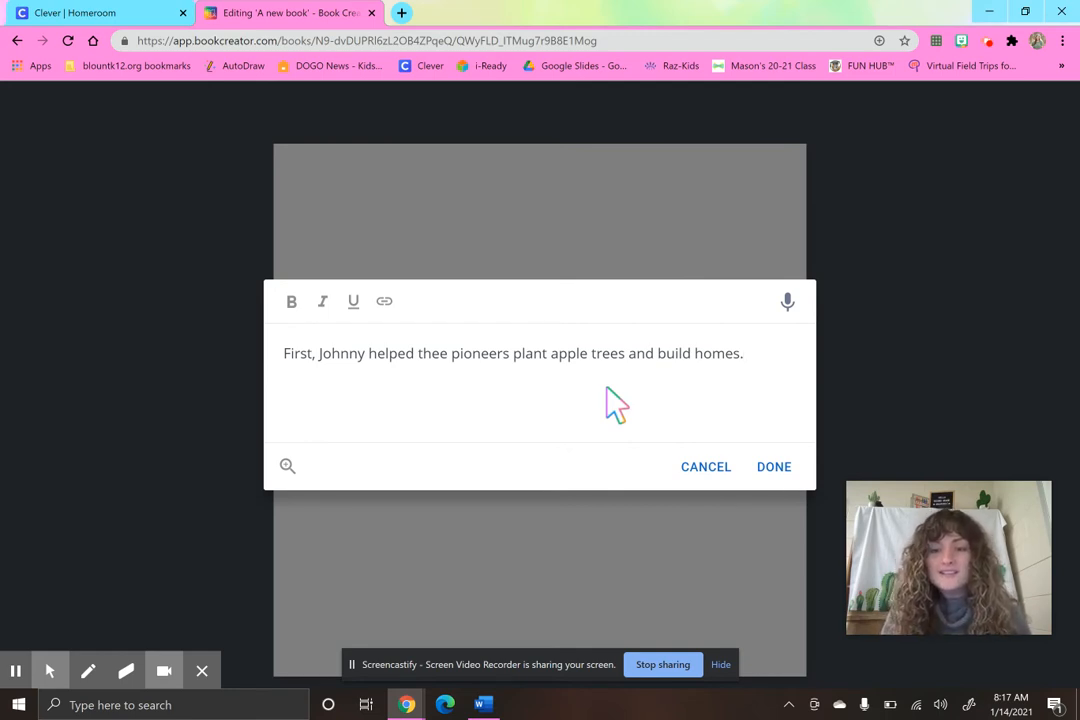
left_click(775, 466)
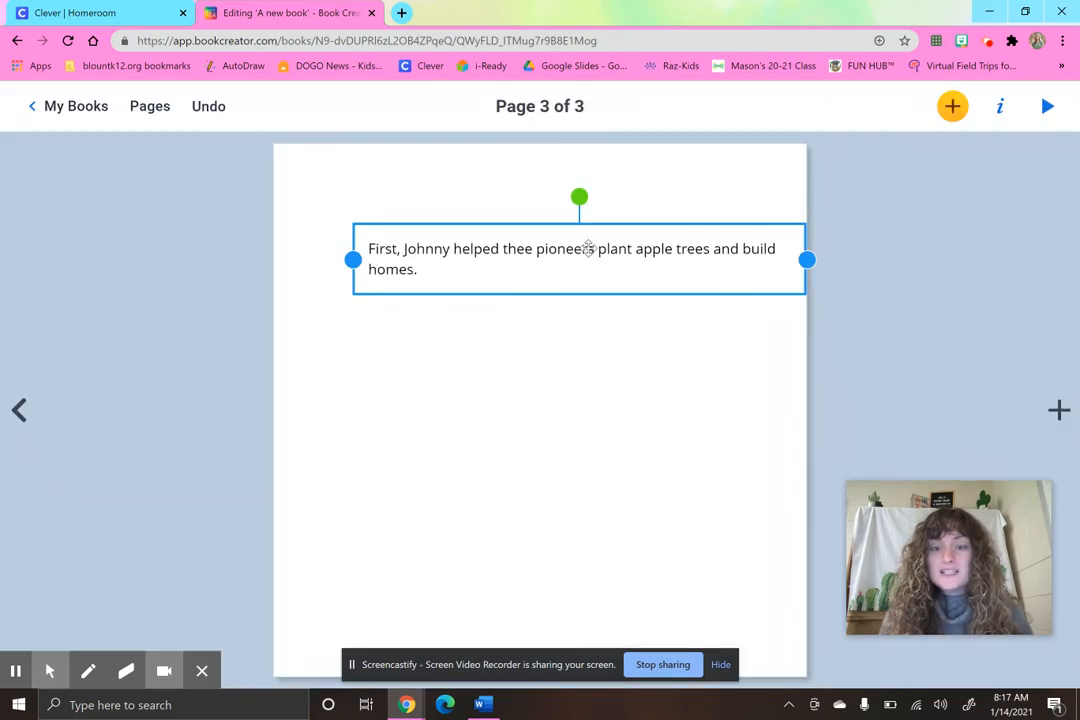
Move the page 3 sentence to the lower part of the page and set its text size to 33
left_click_drag(578, 243, 533, 597)
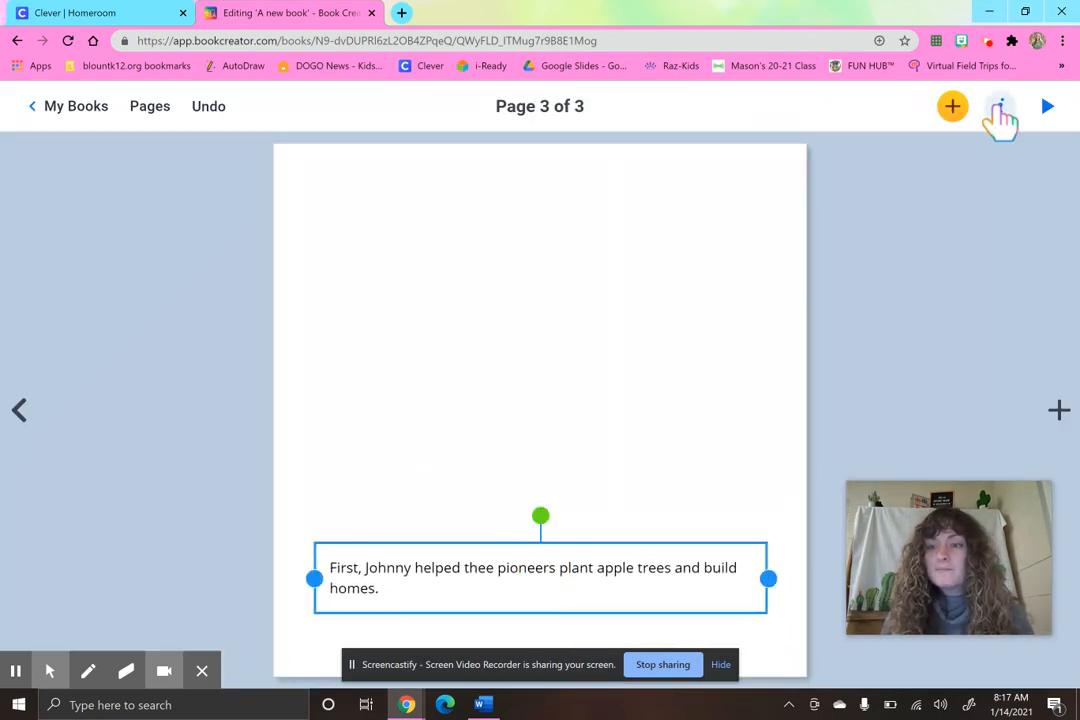
left_click(1000, 107)
left_click_drag(884, 221, 897, 221)
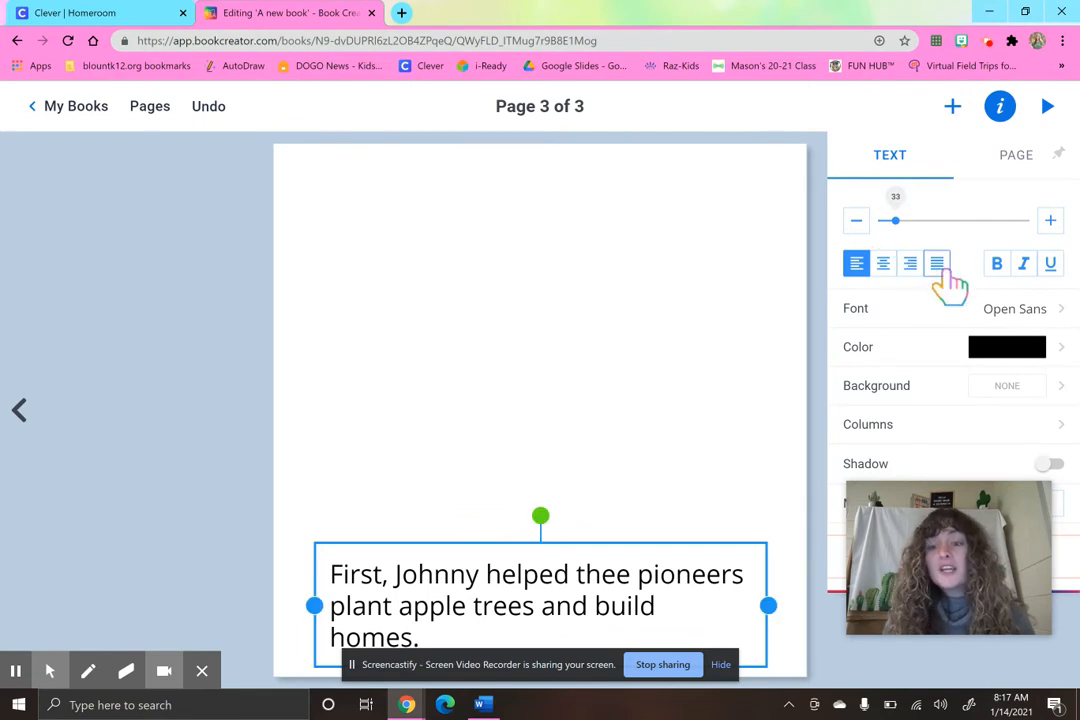
Change the page 3 sentence's font to Montserrat
left_click(1018, 309)
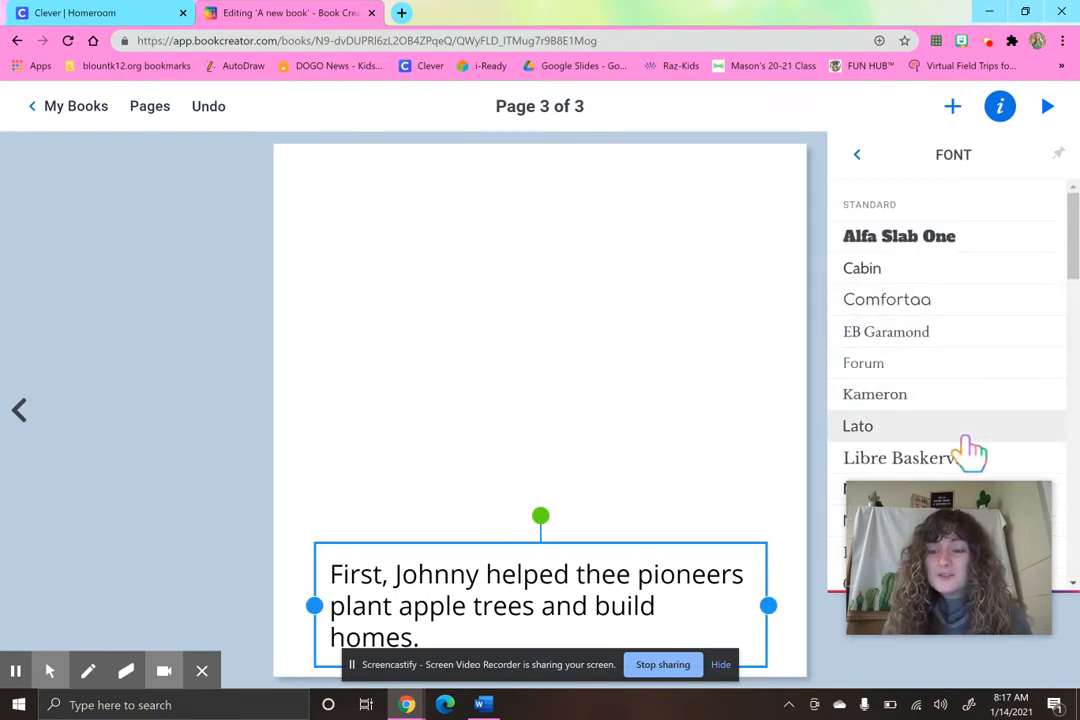
scroll(978, 292, "down", 5)
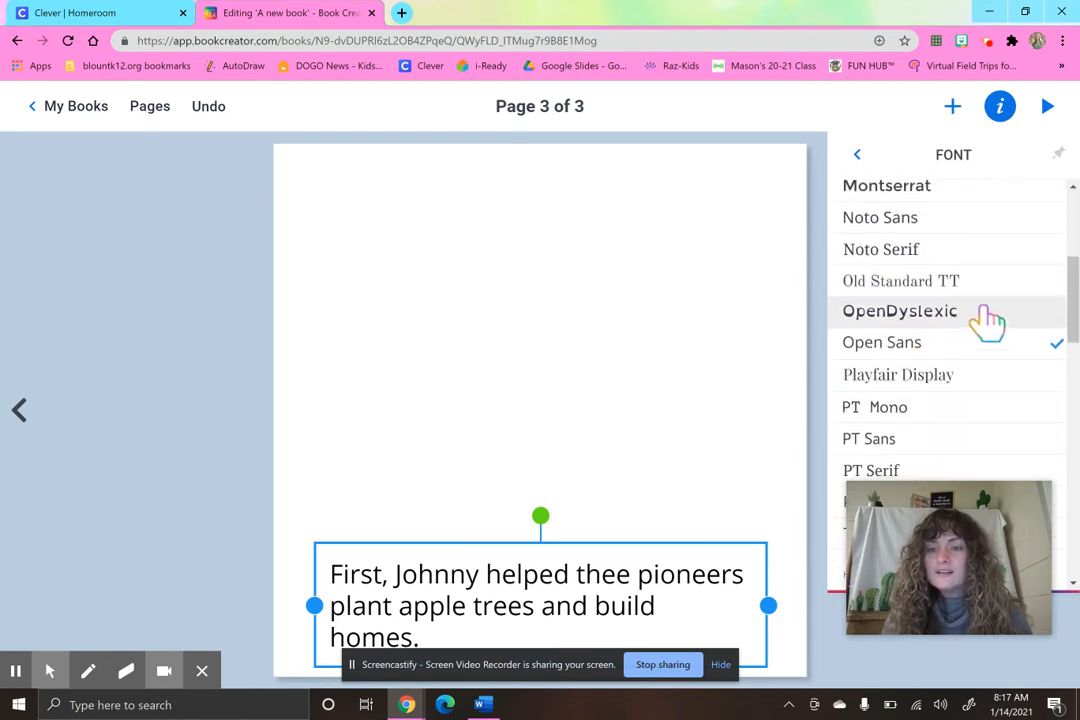
scroll(981, 289, "up", 1)
scroll(983, 289, "up", 1)
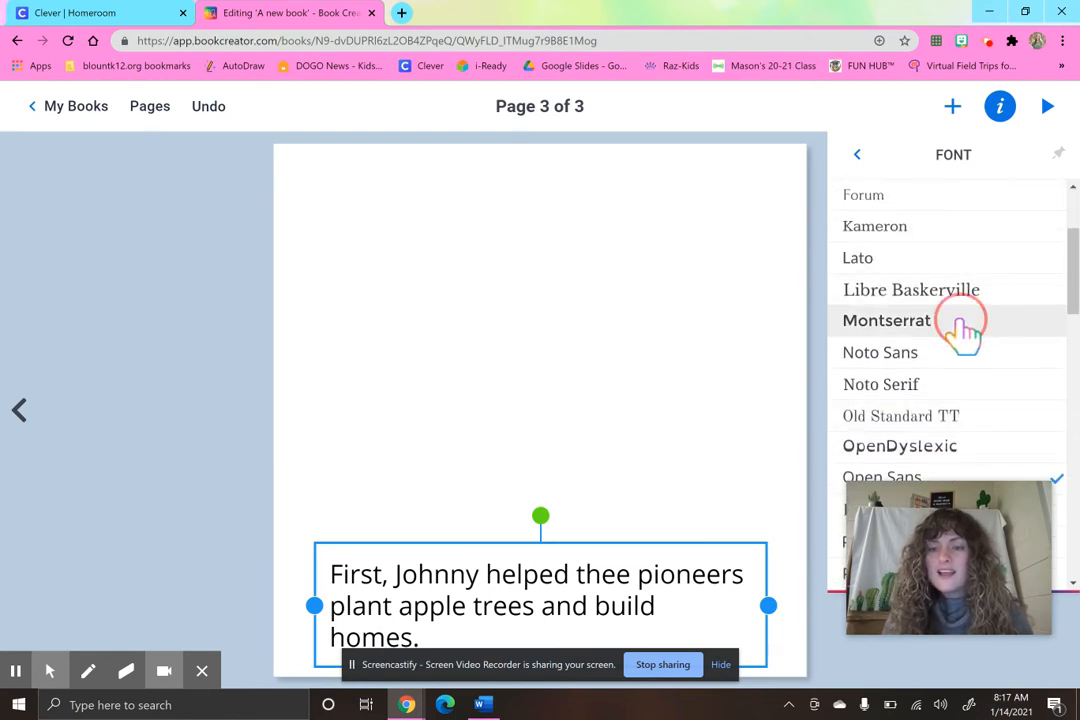
left_click(962, 322)
left_click(683, 375)
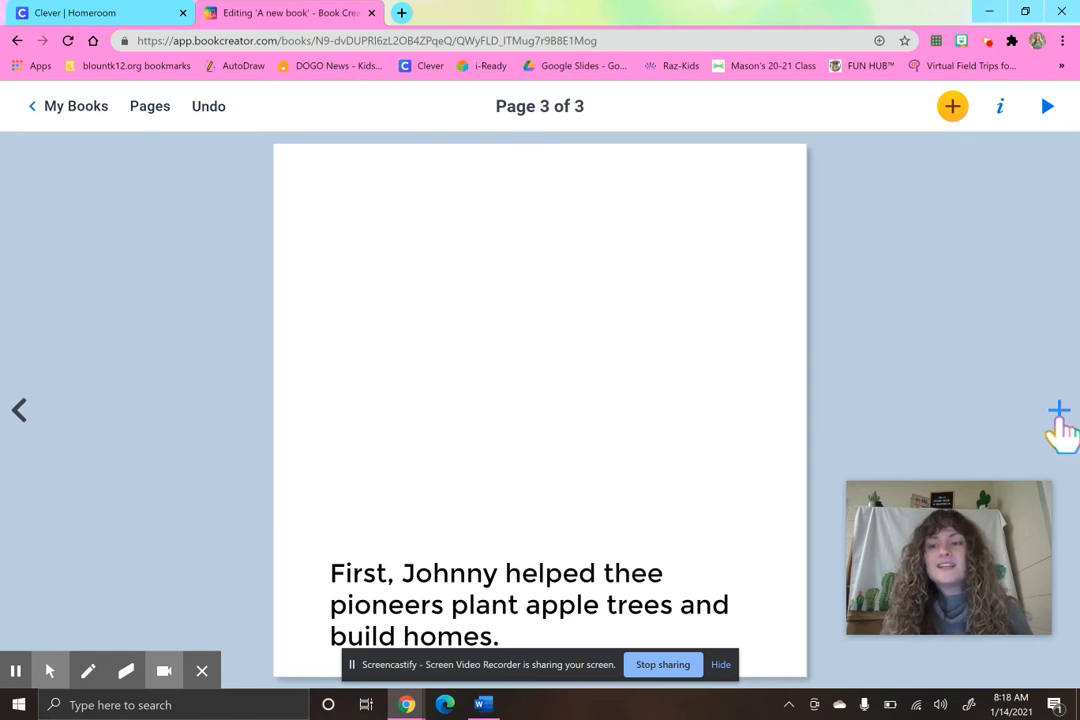
Add a fourth page to the book and begin a text on it with "Next, Johnny"
left_click(1059, 412)
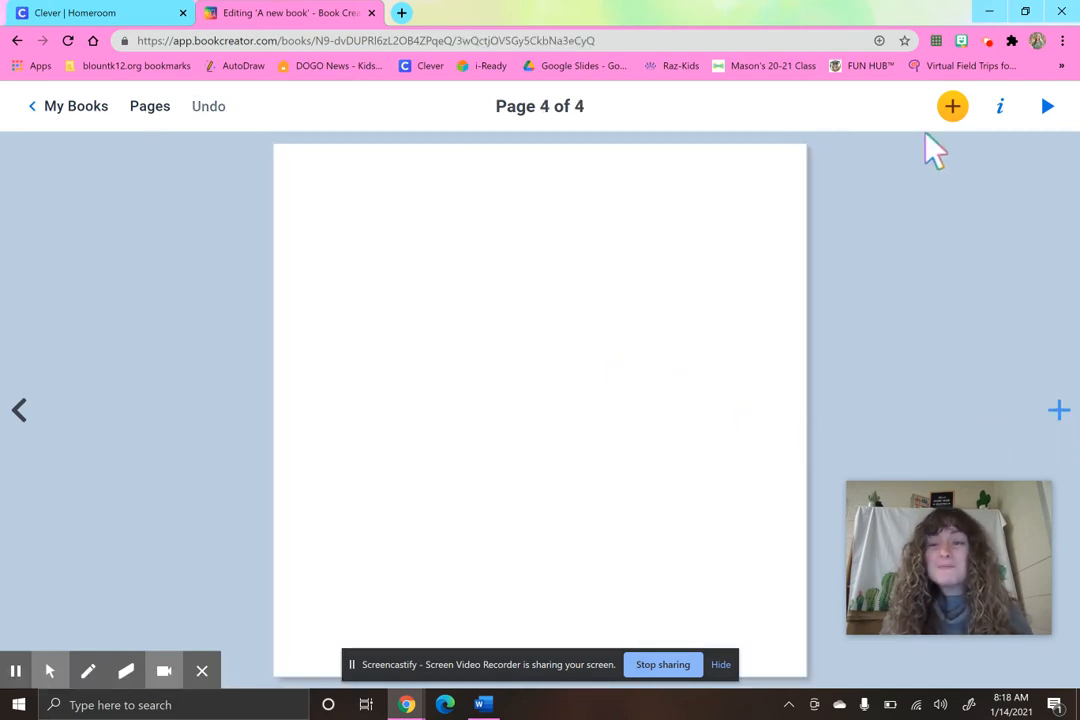
left_click(950, 110)
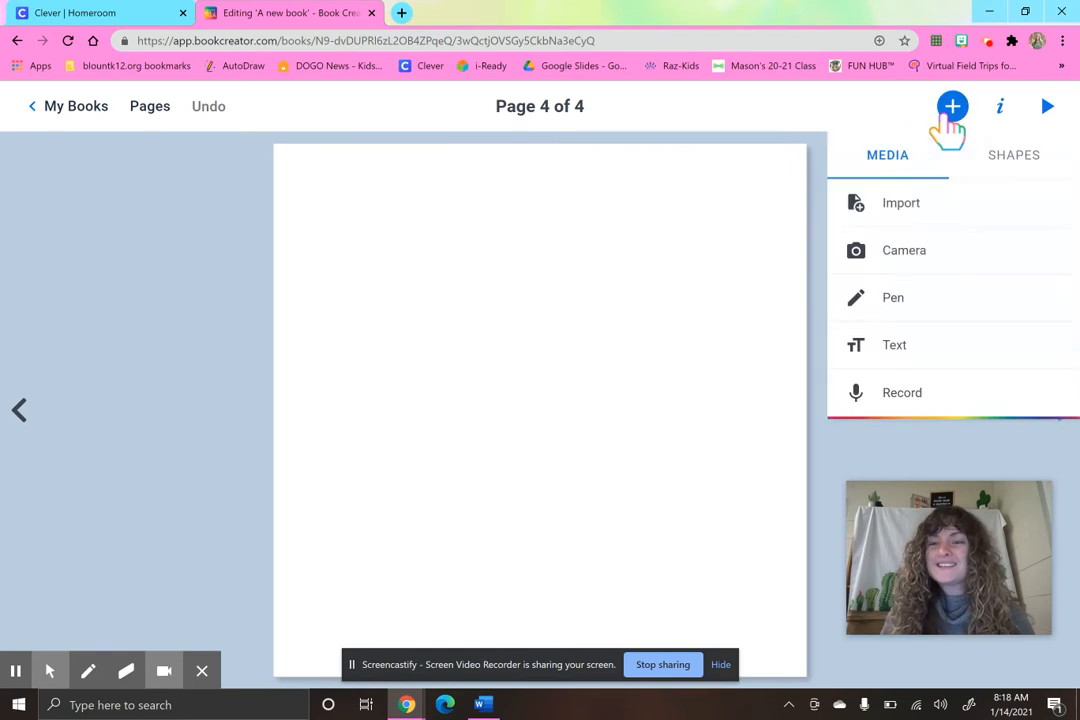
left_click(922, 362)
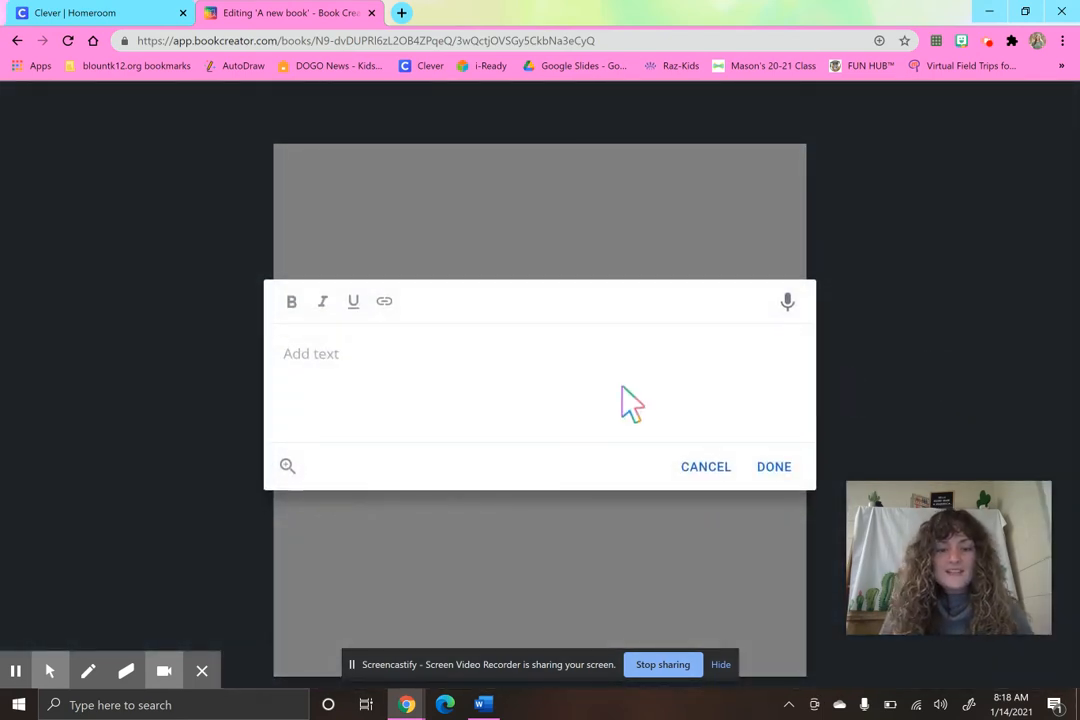
type("Then")
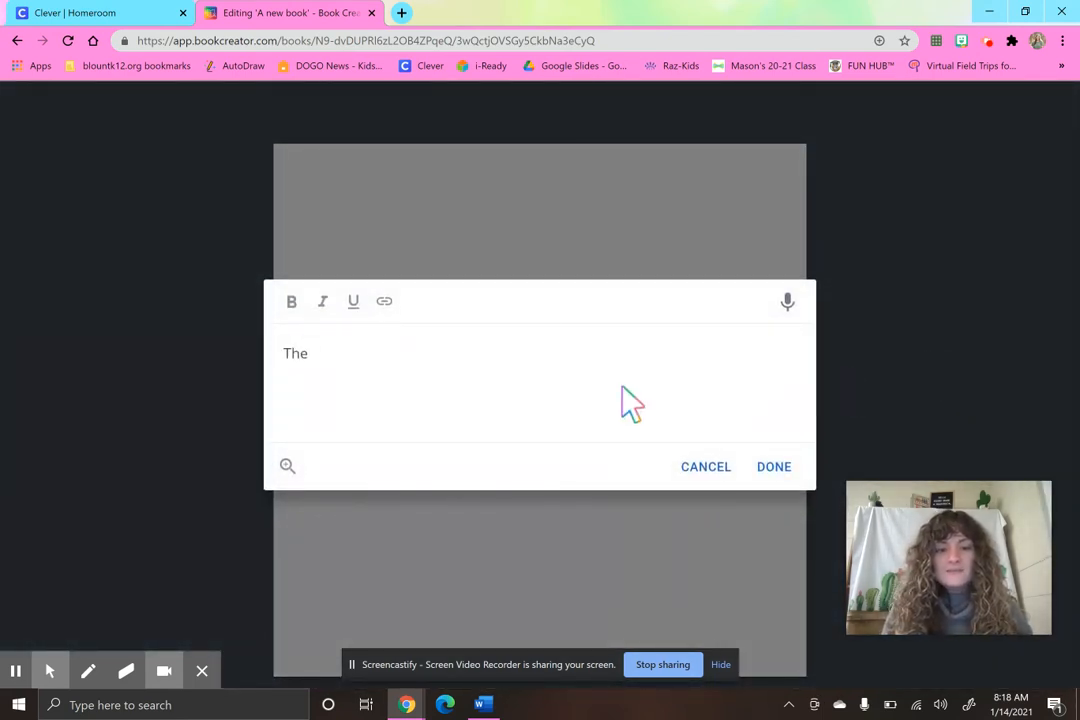
key("BackSpace")
type("Next, ")
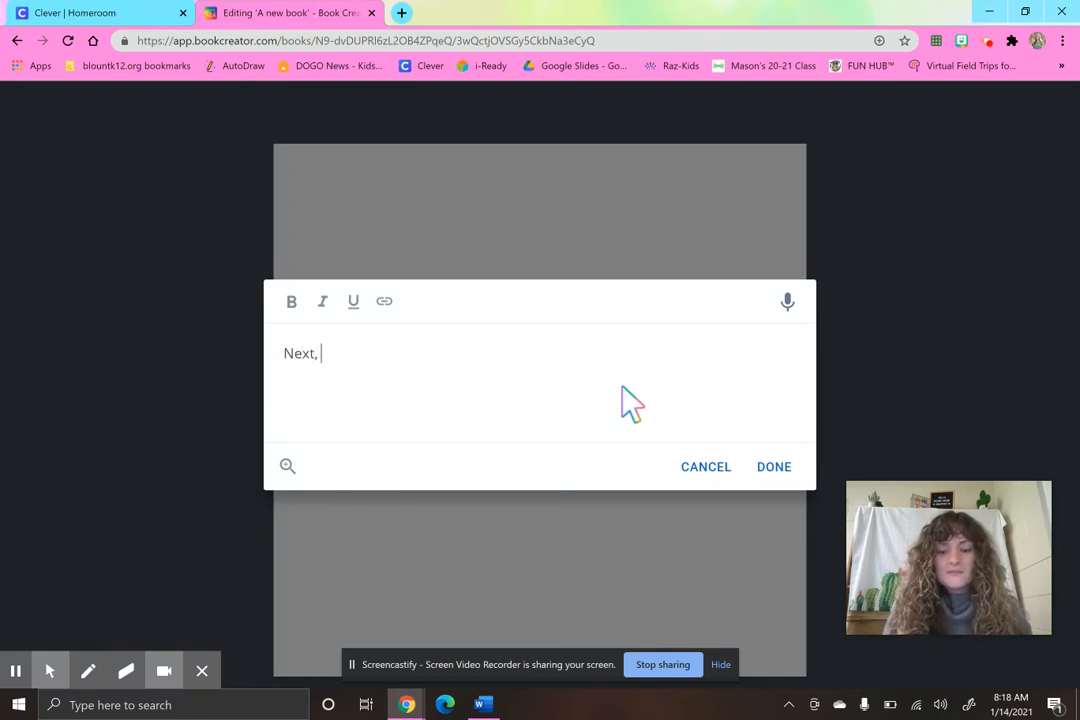
type("JOhnny")
key("BackSpace")
key("BackSpace")
key("BackSpace")
key("BackSpace")
key("BackSpace")
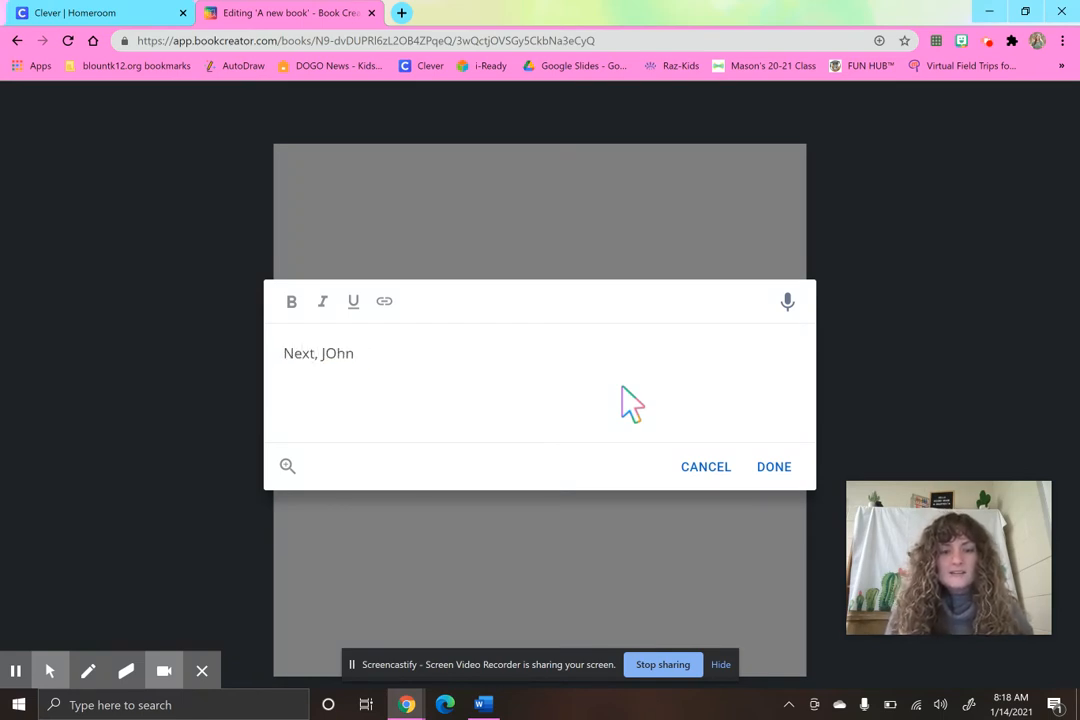
type("ohnny ")
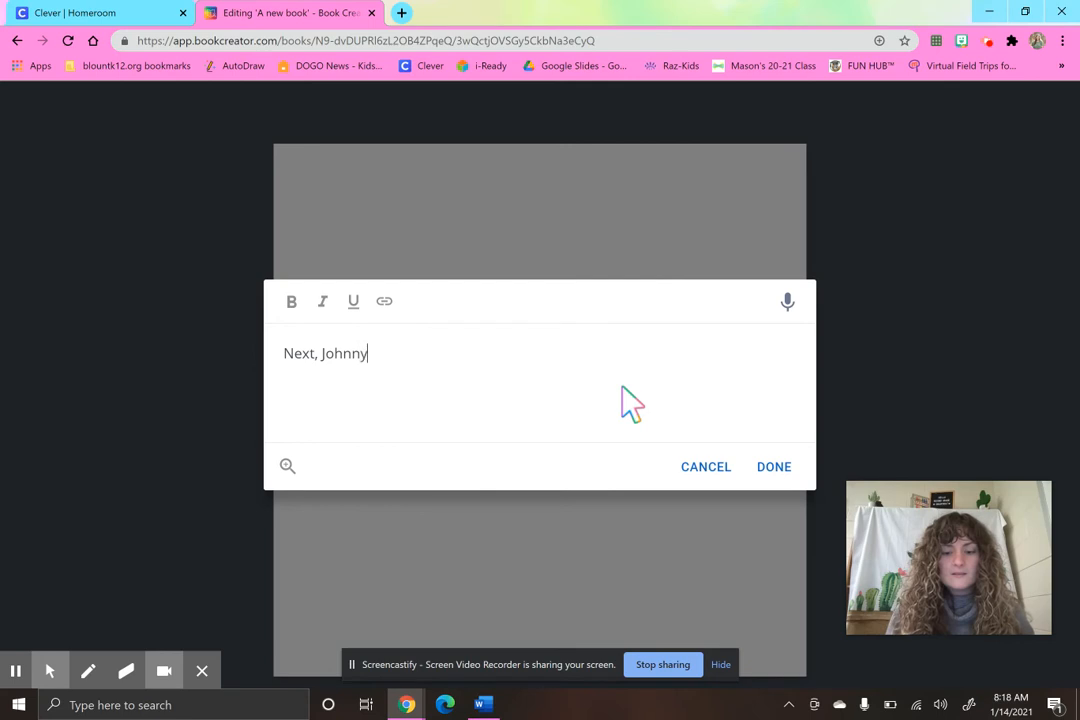
Complete the page 4 sentence with "was kind towards animals and played with bear cubs on his journey." and place it low on the page
type("was kind to")
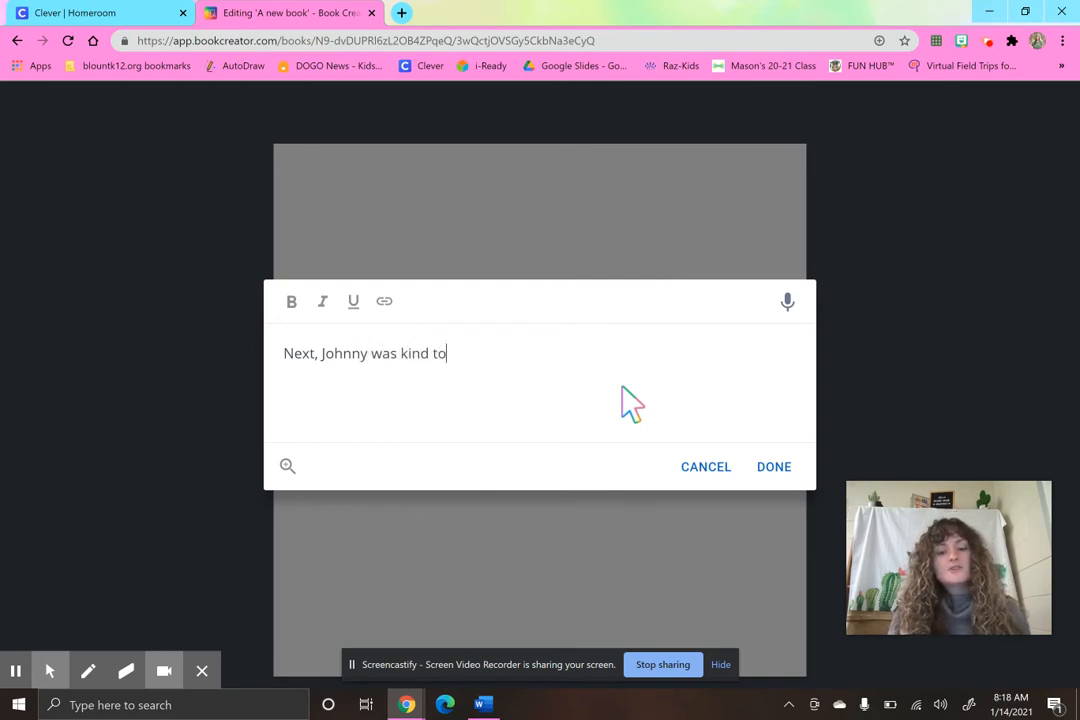
type("wards animals")
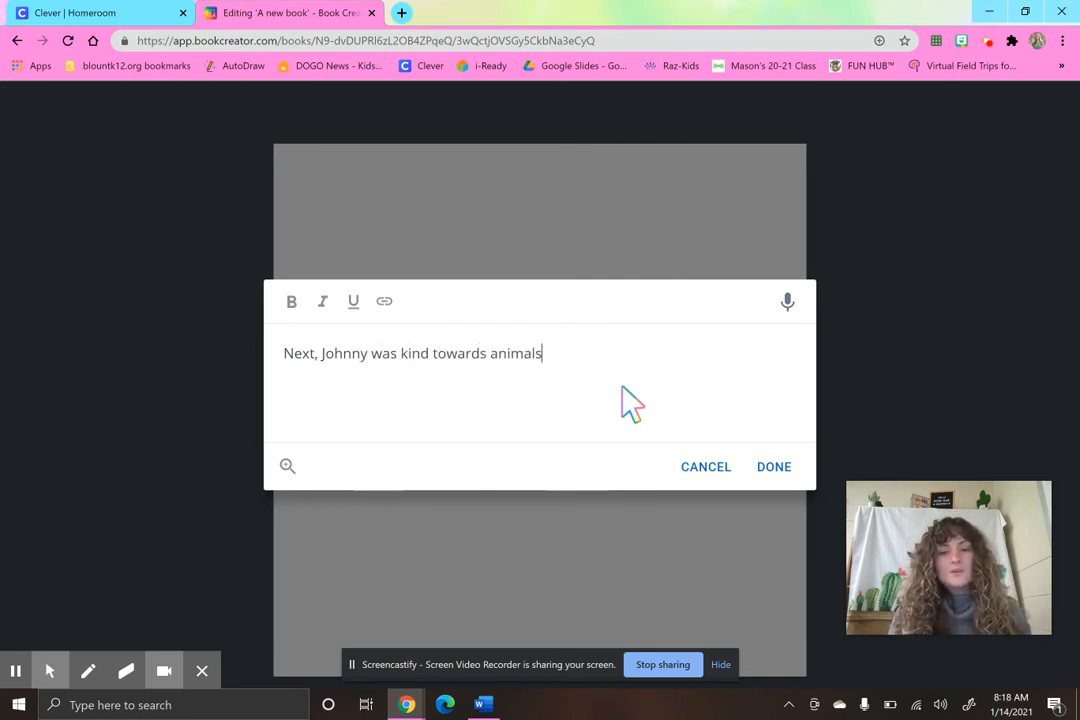
type(" and")
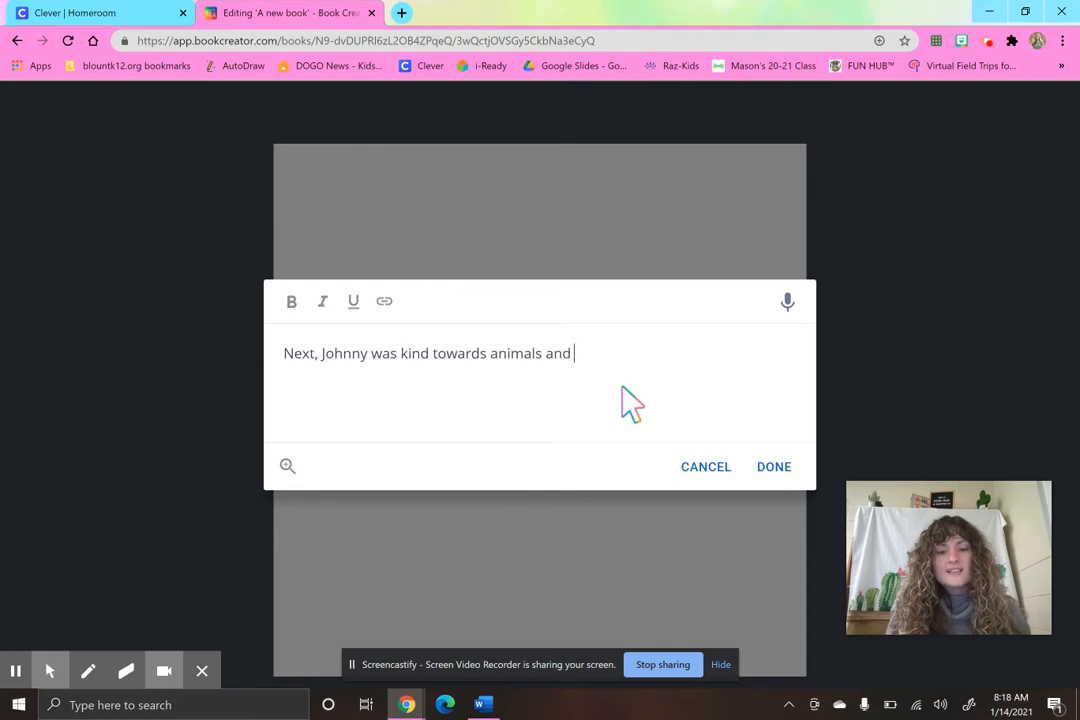
type(" played wit")
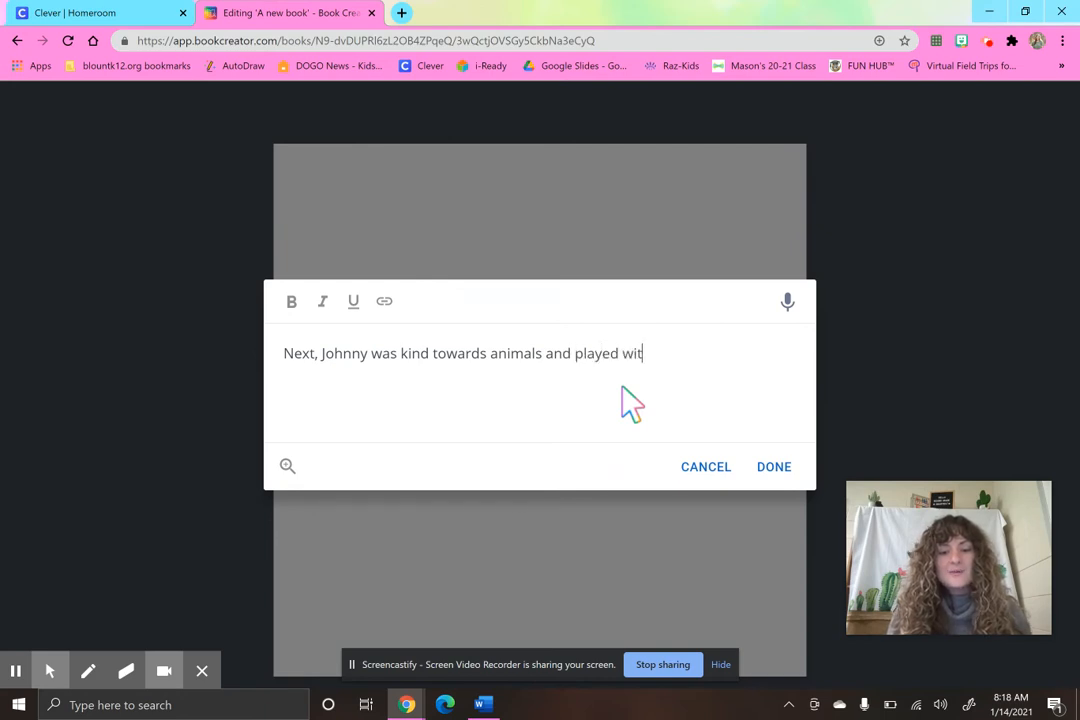
type("h t")
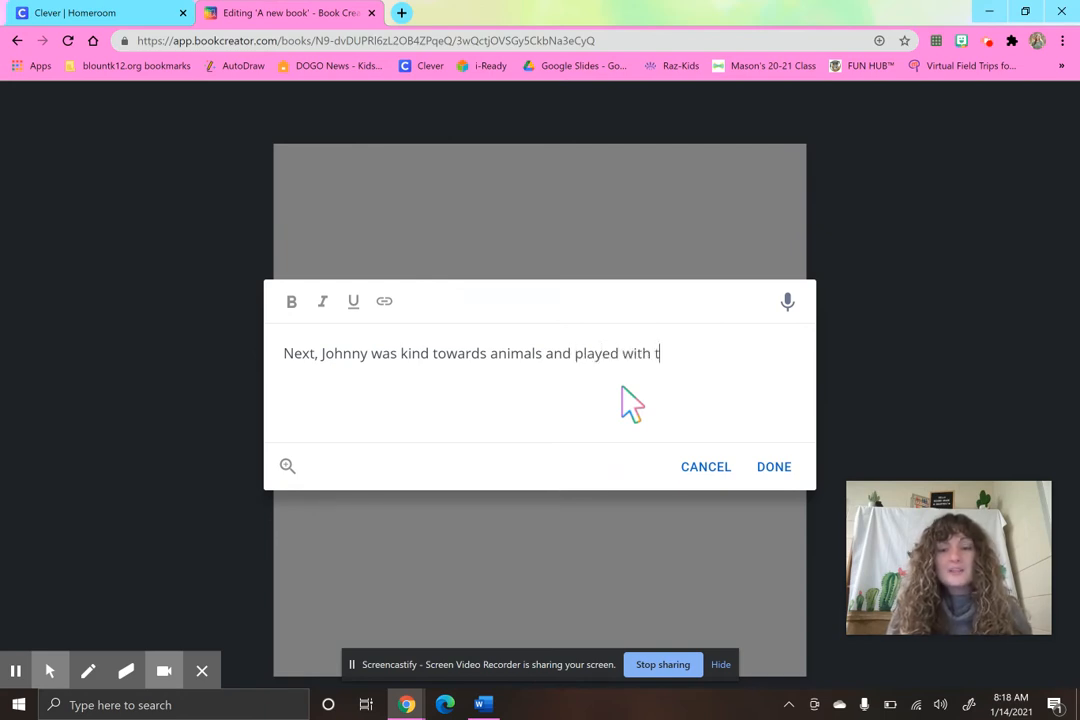
type("hem")
key("BackSpace")
key("BackSpace")
key("BackSpace")
key("BackSpace")
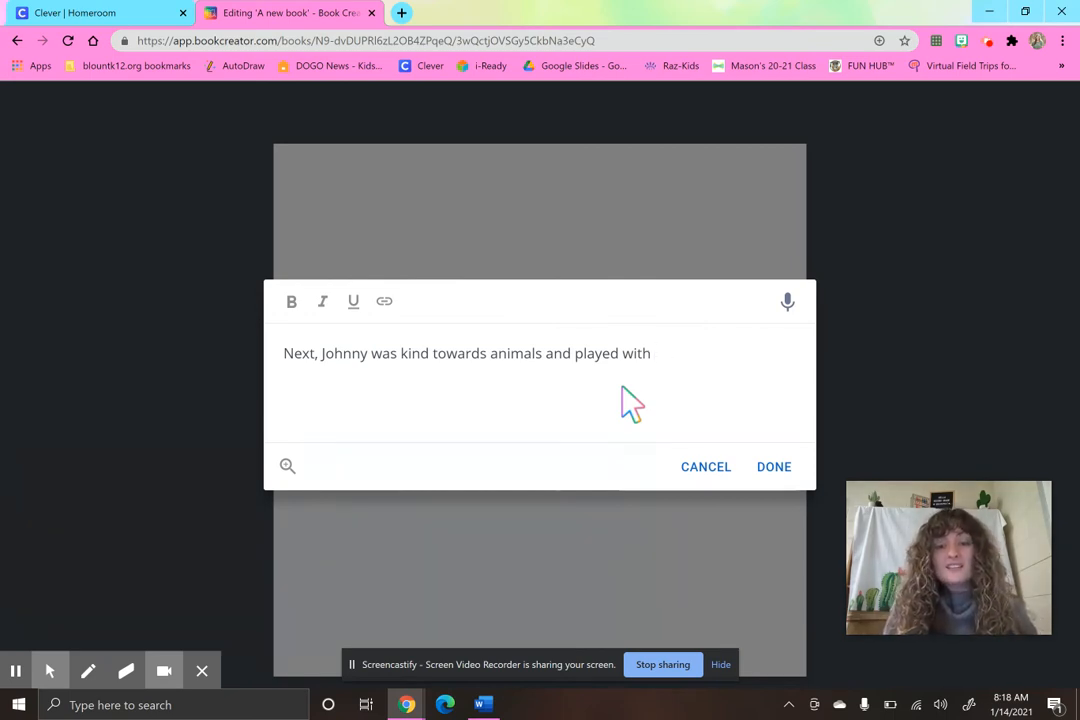
type("bear cu")
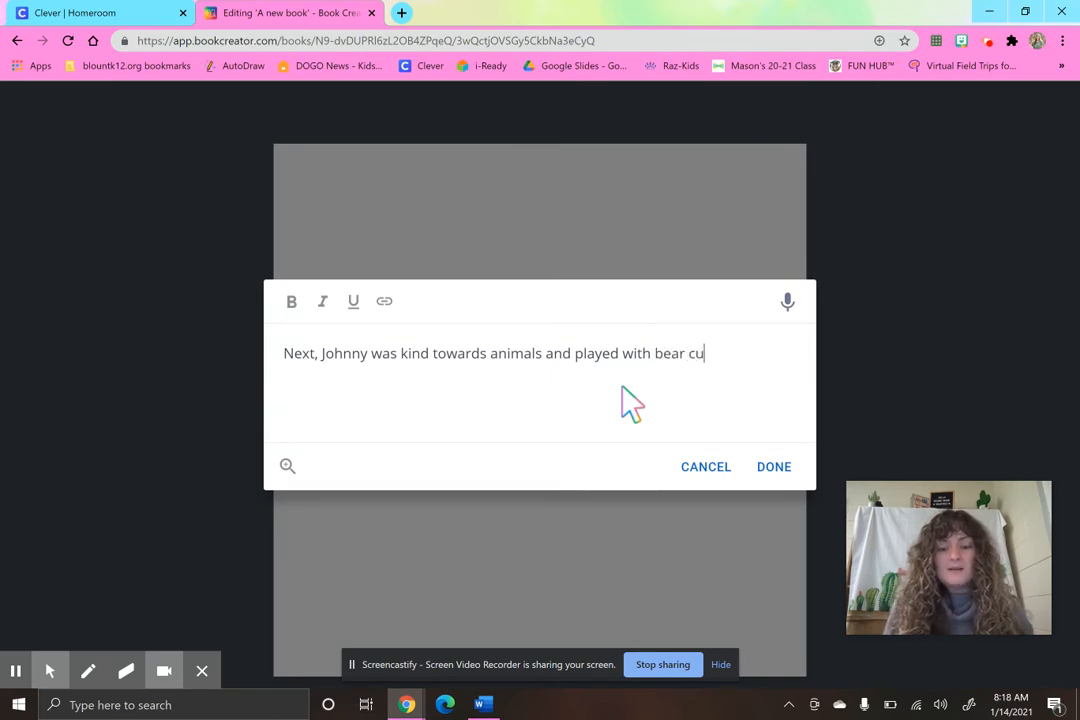
type("bs on his j")
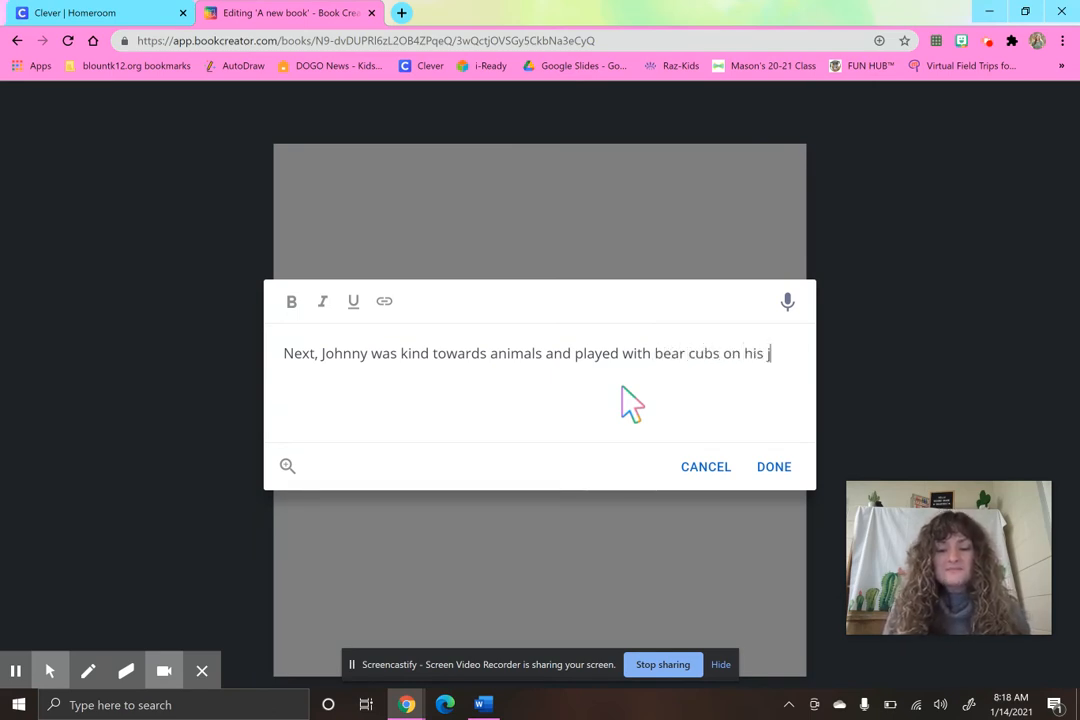
type("ourney.")
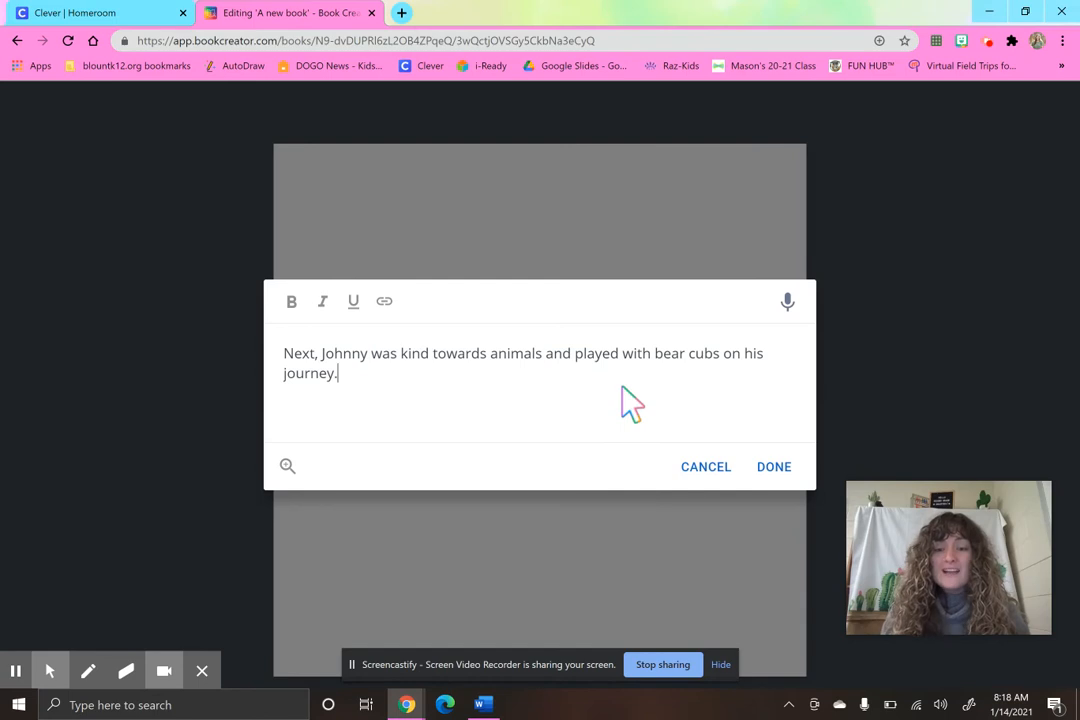
left_click(775, 470)
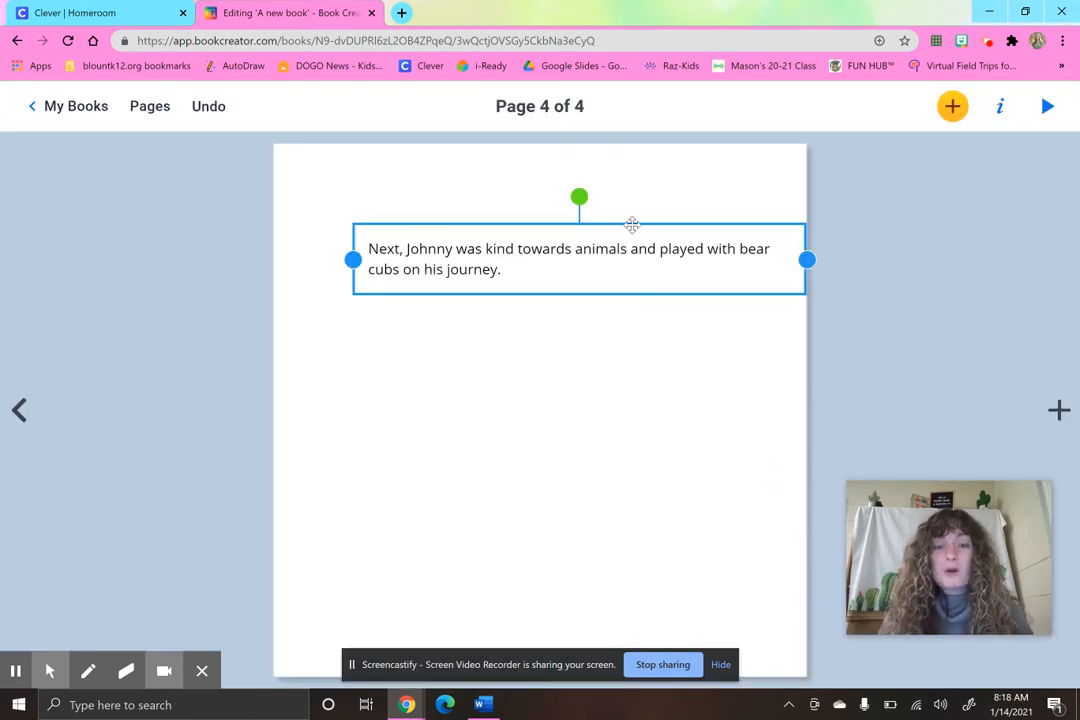
left_click_drag(605, 232, 559, 561)
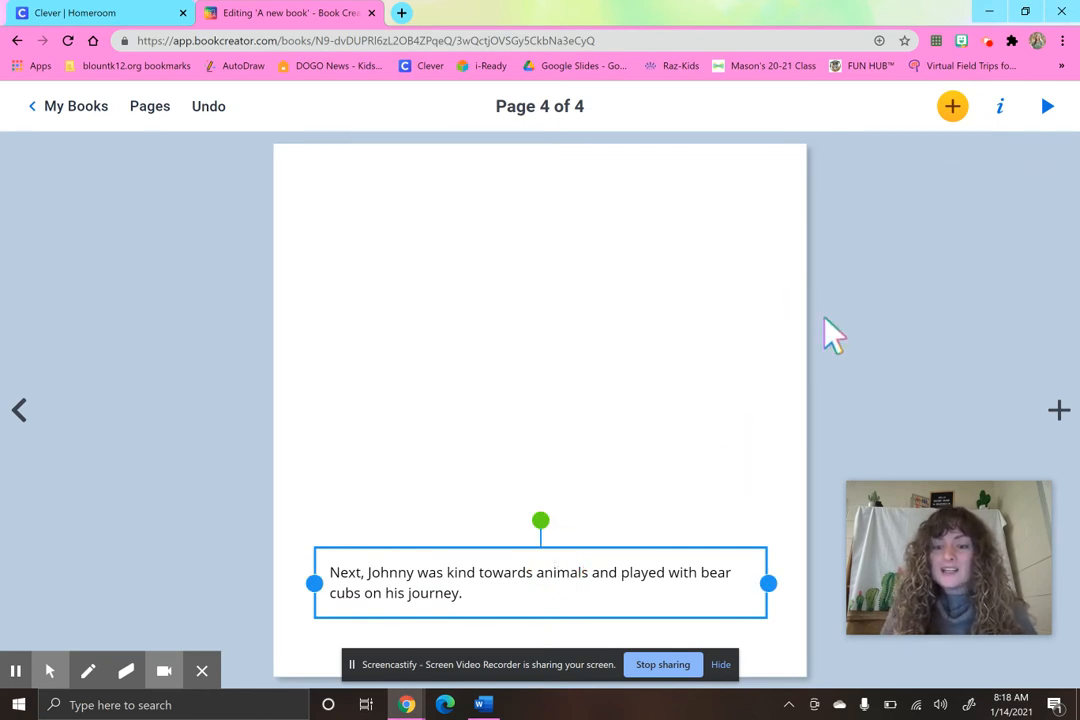
Start a pen drawing on page 4 using the auto-draw pen
left_click(955, 112)
left_click(916, 300)
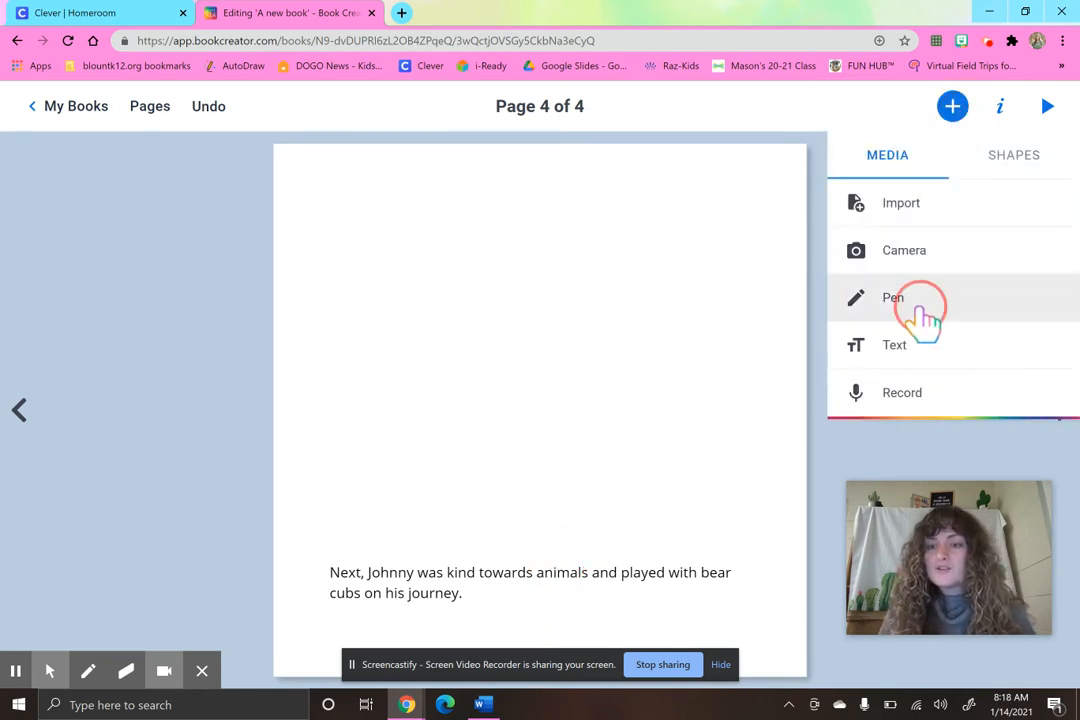
left_click(465, 360)
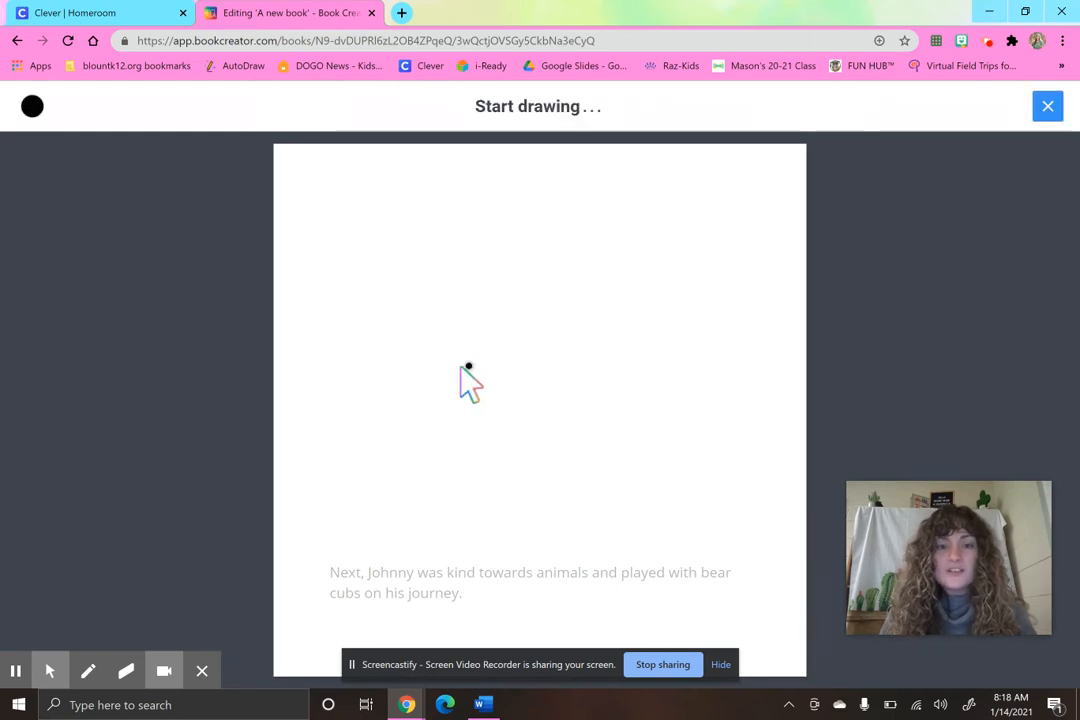
left_click_drag(448, 316, 445, 252)
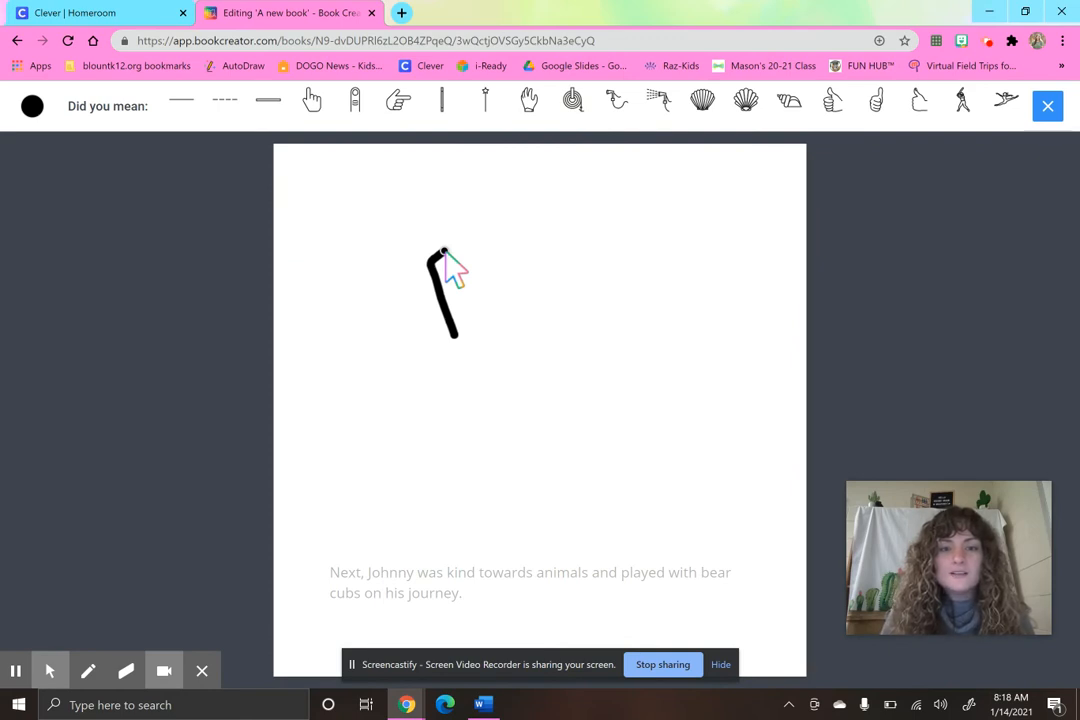
left_click(1047, 108)
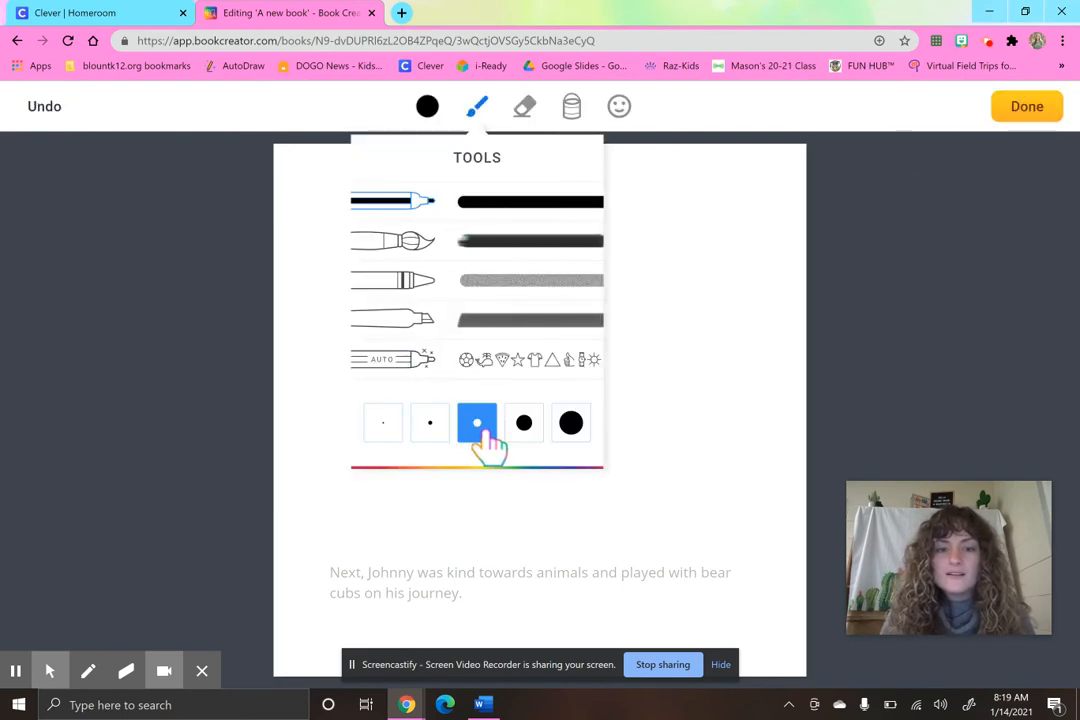
left_click(524, 106)
mouse_move(448, 258)
left_mouse_down()
mouse_move(434, 290)
mouse_move(460, 342)
left_mouse_up()
left_click(478, 110)
left_click(430, 110)
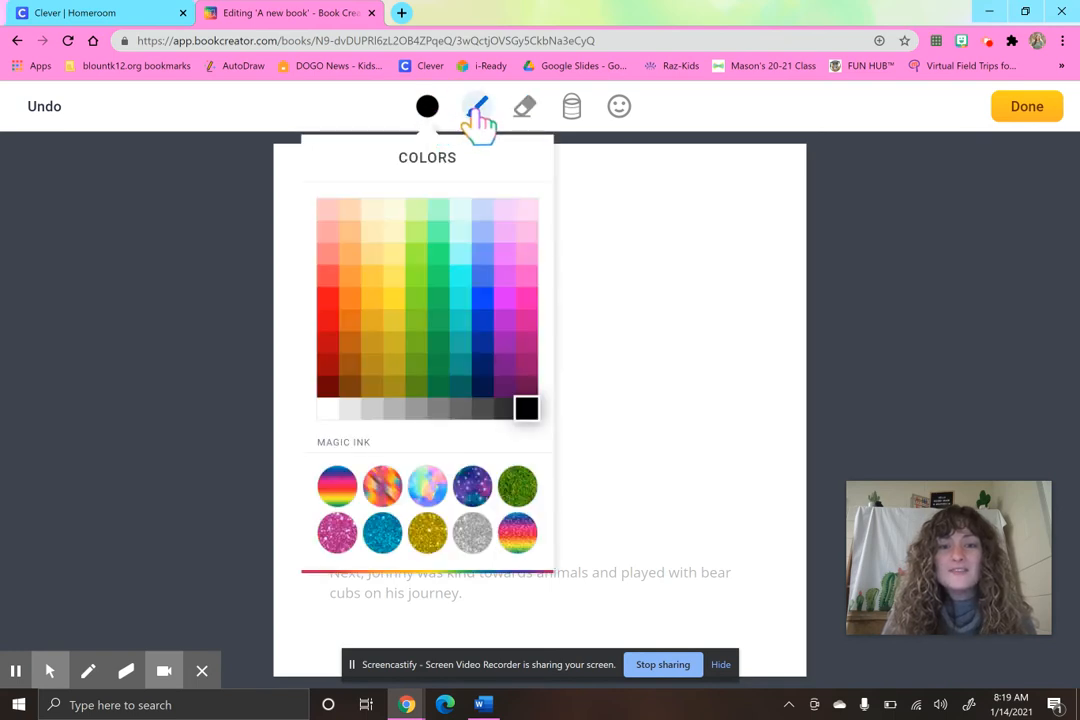
Auto-draw a bear's head shape on page 4, replace it with the suggested walking bear, and enlarge the bear
left_click(478, 116)
left_click(450, 362)
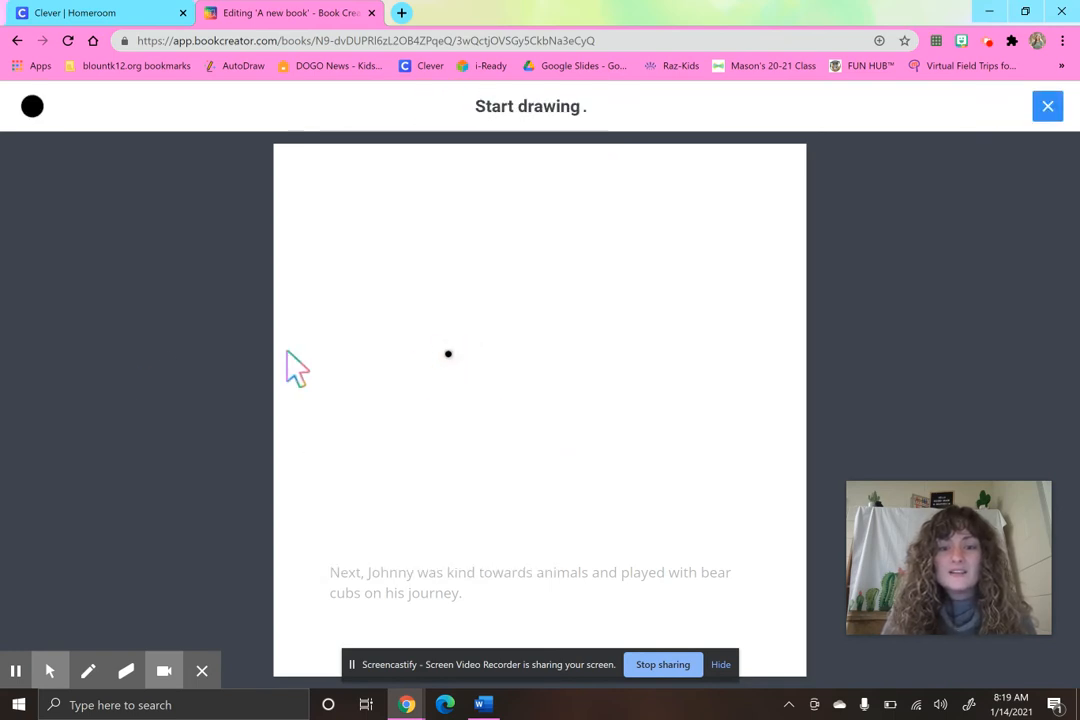
mouse_move(467, 245)
left_mouse_down()
mouse_move(406, 251)
mouse_move(434, 316)
mouse_move(476, 318)
mouse_move(506, 285)
mouse_move(490, 221)
mouse_move(472, 217)
mouse_move(461, 236)
left_mouse_up()
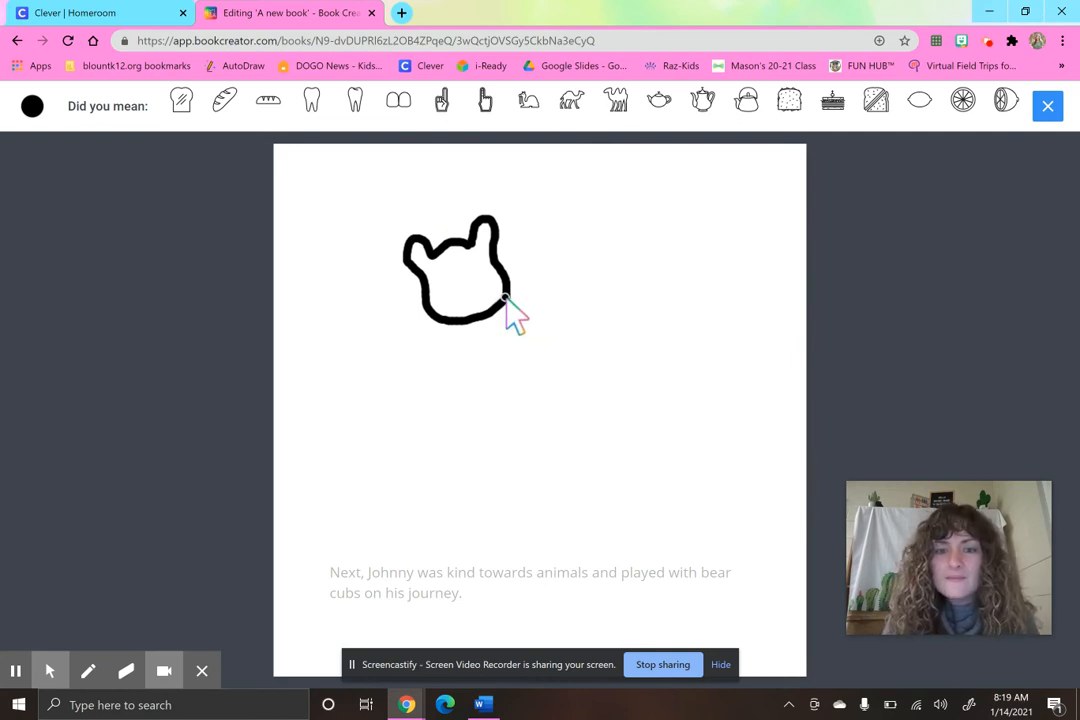
mouse_move(550, 346)
left_mouse_down()
mouse_move(584, 434)
mouse_move(510, 470)
mouse_move(432, 432)
mouse_move(415, 362)
mouse_move(438, 316)
left_mouse_up()
left_click(181, 101)
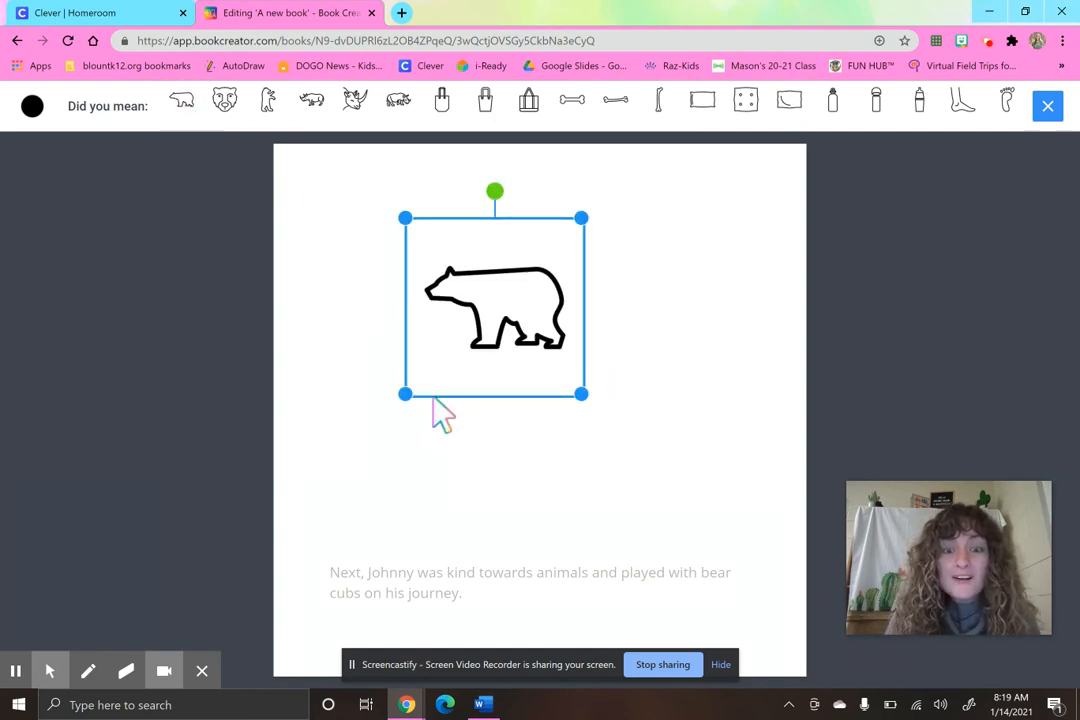
left_click_drag(405, 395, 329, 470)
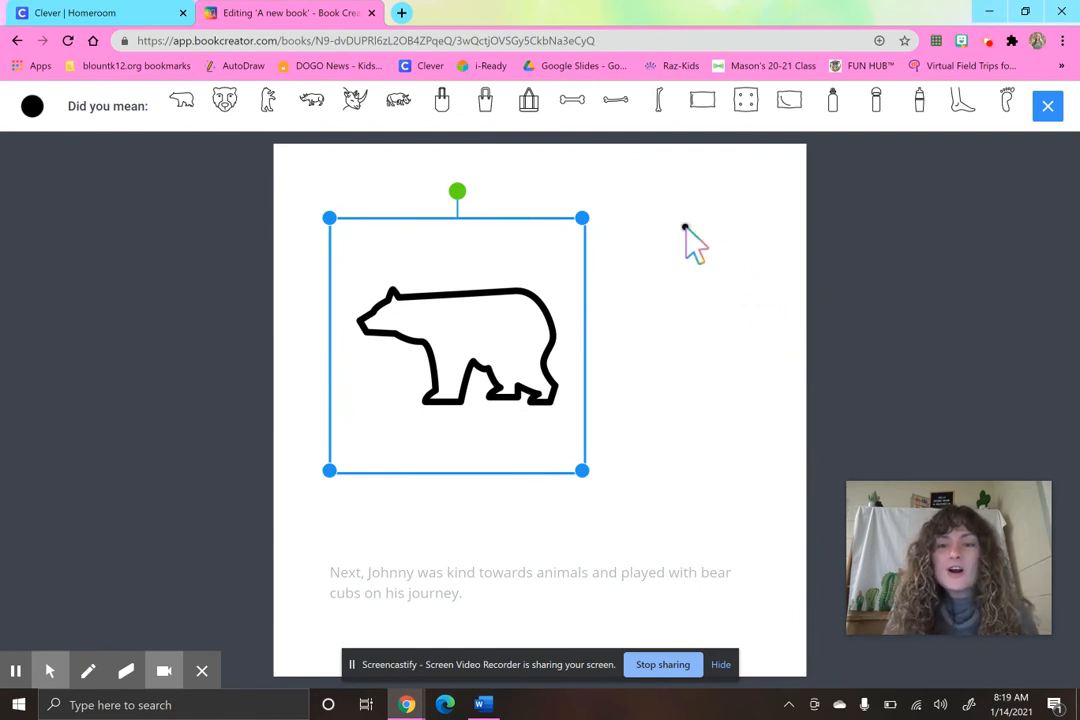
Auto-draw a rabbit above and to the right of the bear, replace it with the suggested sitting rabbit, and enlarge it
mouse_move(685, 228)
left_mouse_down()
mouse_move(660, 240)
mouse_move(660, 278)
mouse_move(700, 287)
mouse_move(720, 268)
mouse_move(718, 245)
mouse_move(697, 228)
mouse_move(658, 231)
mouse_move(644, 195)
mouse_move(697, 243)
mouse_move(716, 190)
mouse_move(715, 237)
left_mouse_up()
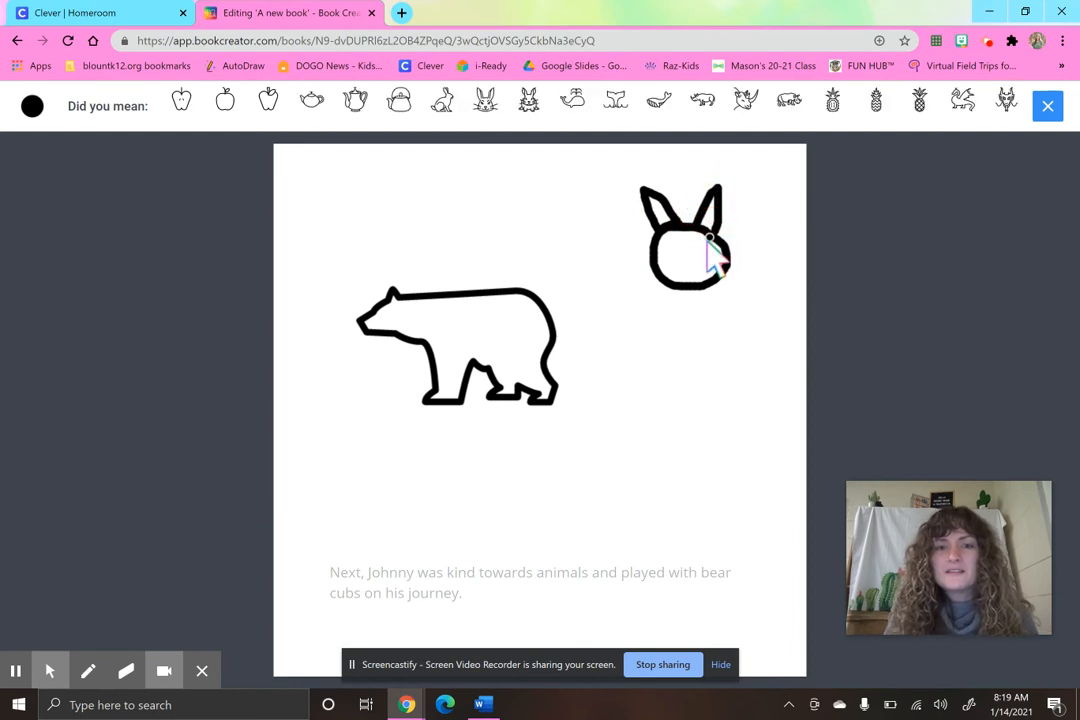
left_click(485, 102)
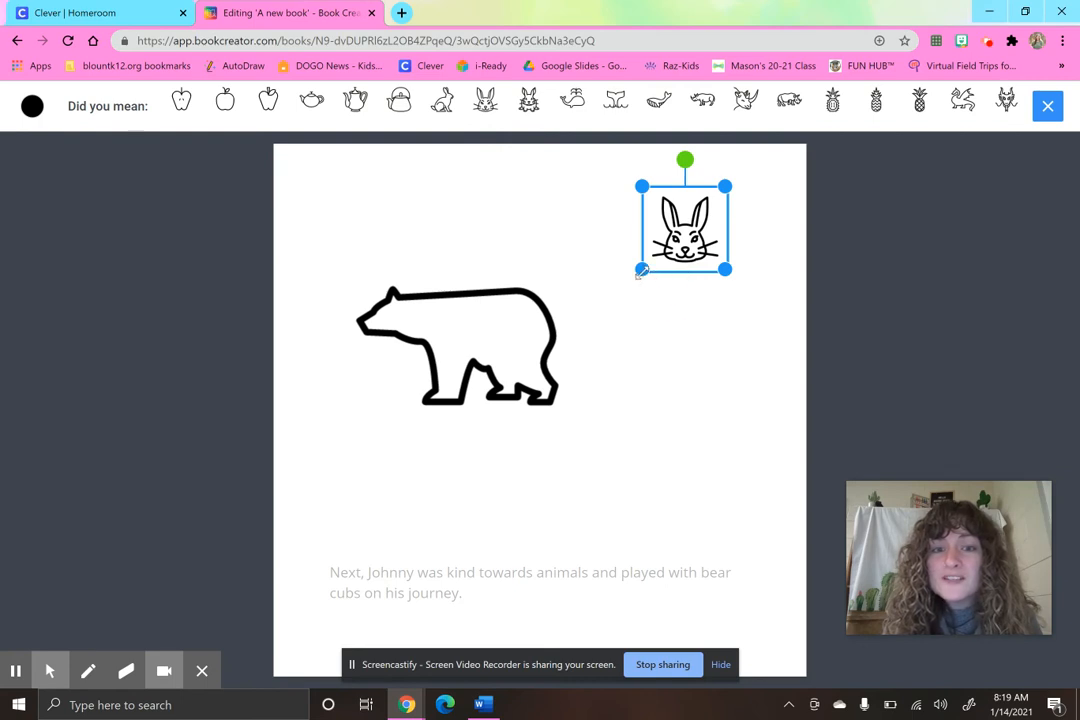
left_click(444, 112)
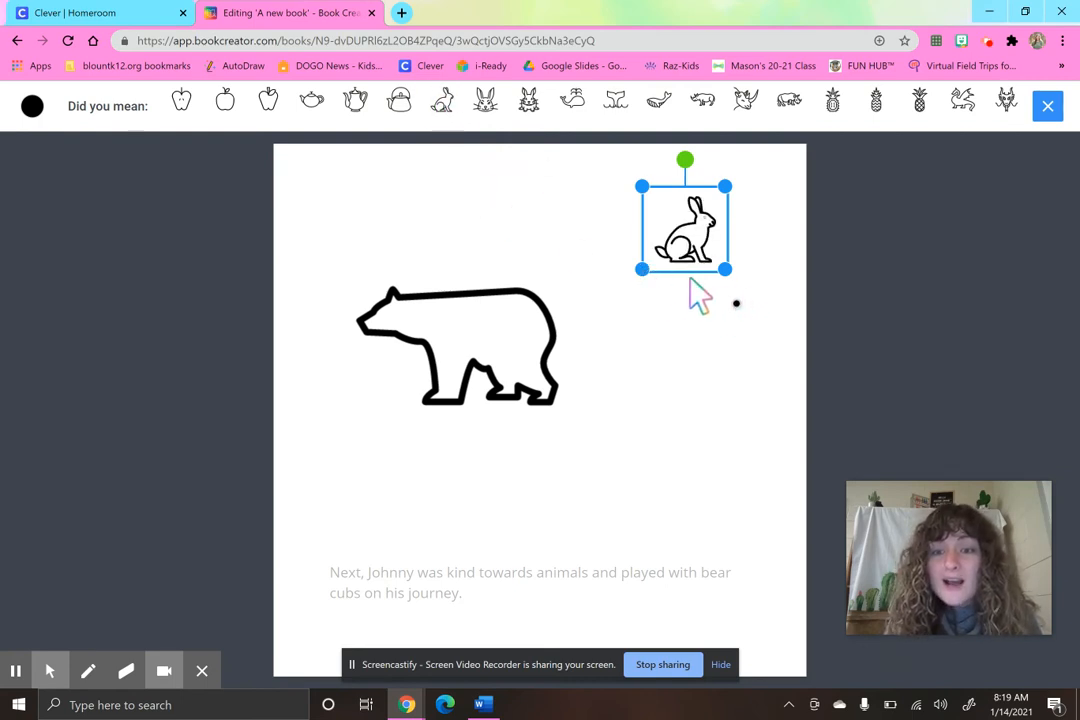
left_click_drag(641, 268, 576, 352)
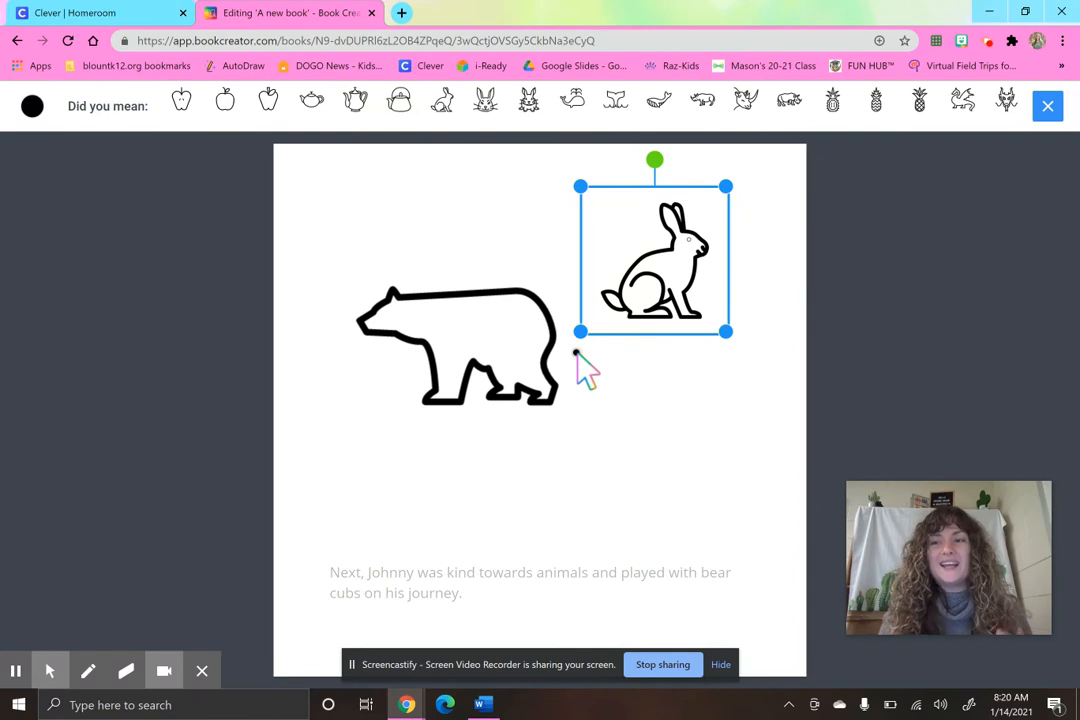
Finish the page 4 drawing and add a fifth page to the book
left_click(1047, 108)
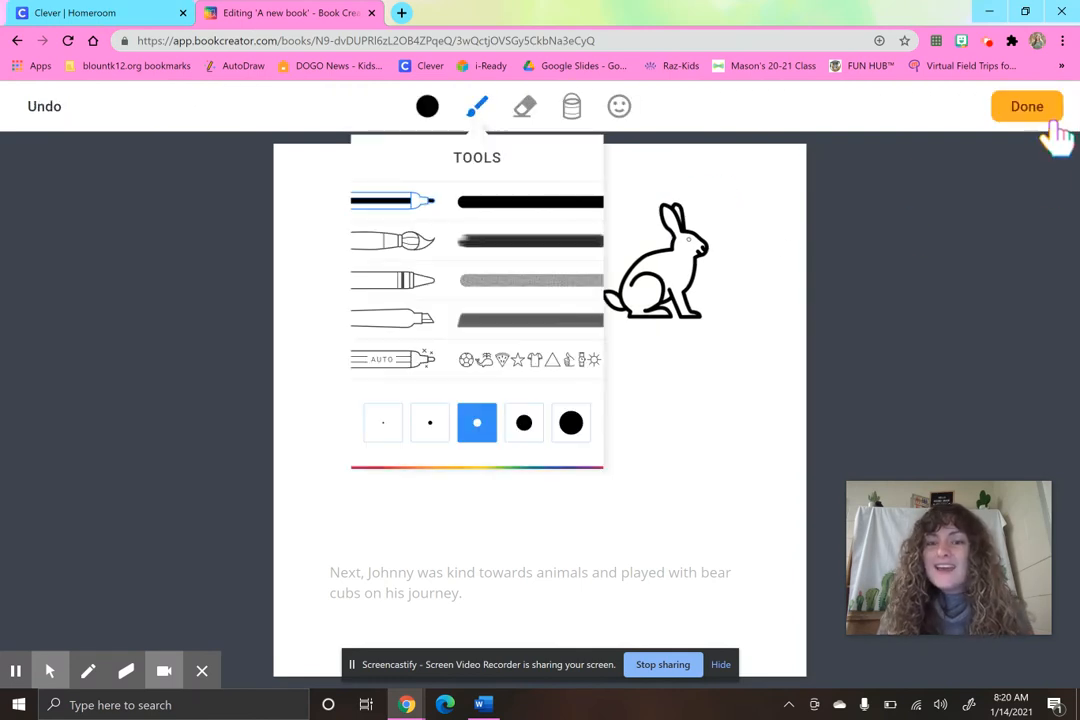
left_click(1048, 108)
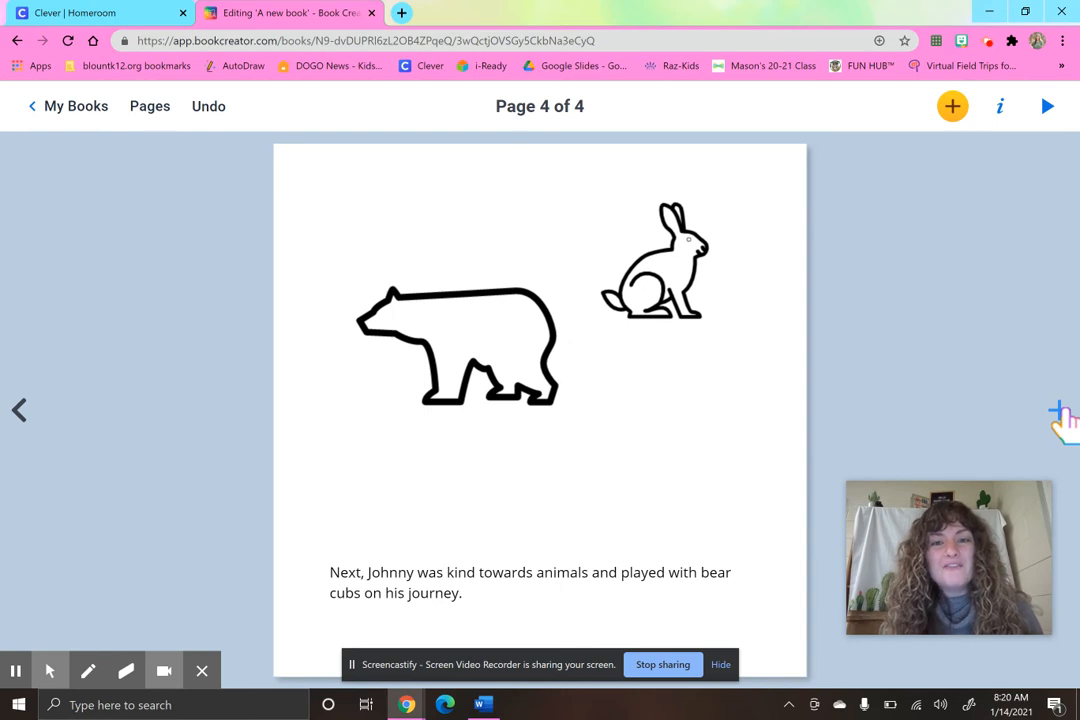
left_click(1059, 411)
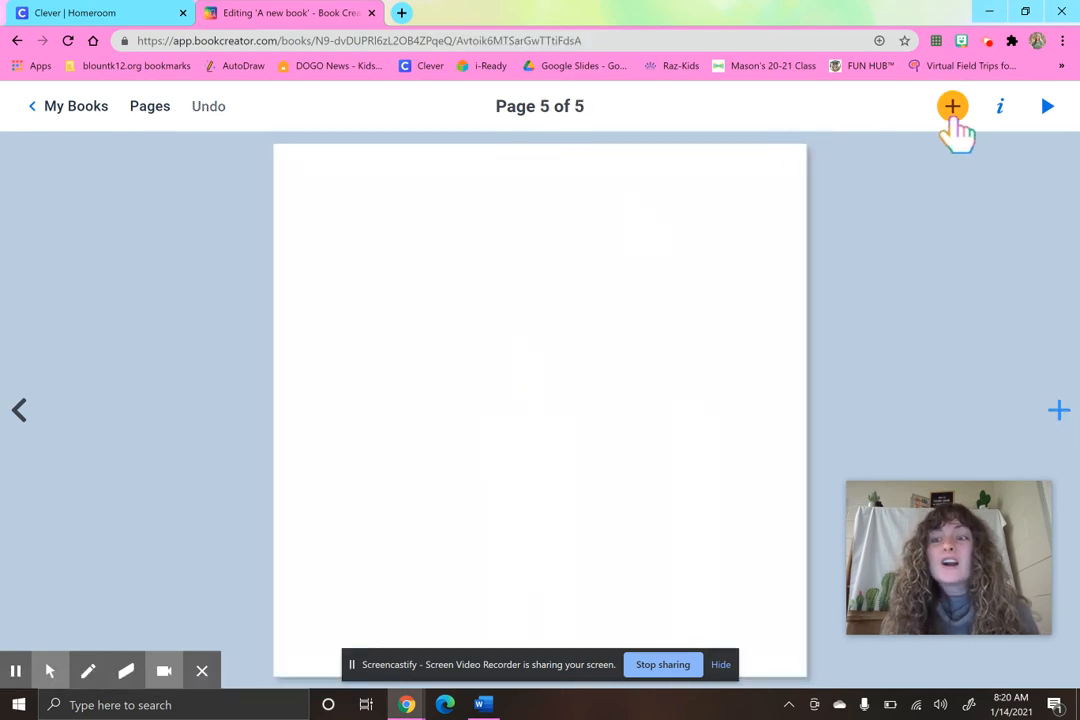
left_click(953, 110)
left_click(941, 292)
left_click(1038, 108)
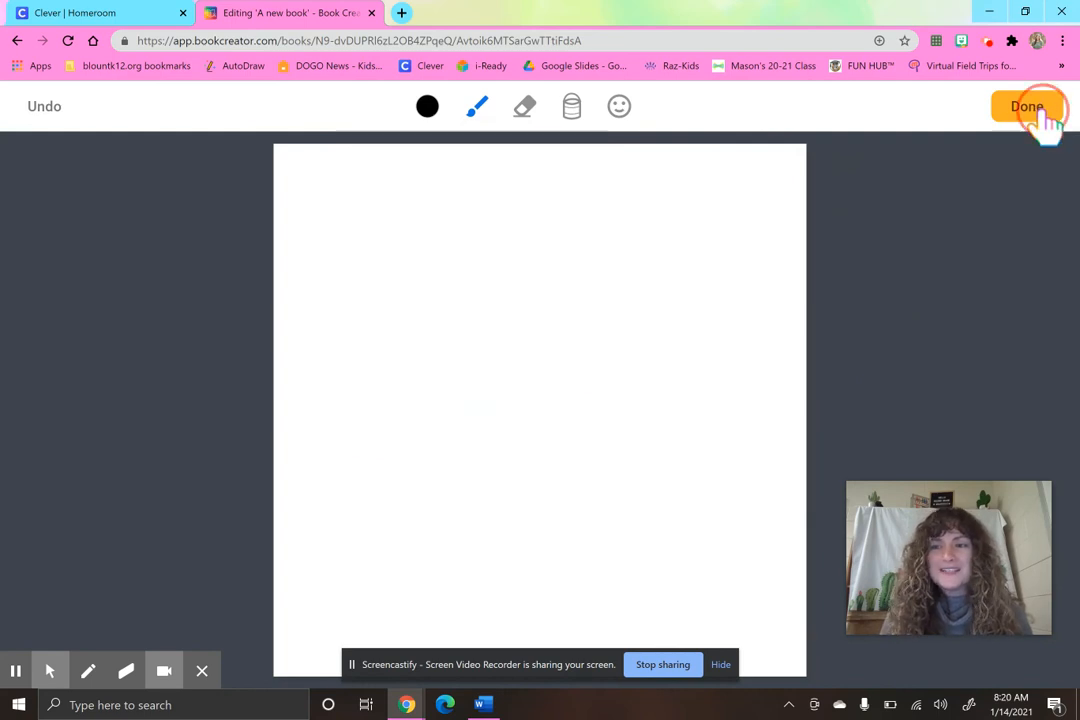
Begin a text on page 5 with "Finally, Johnny Appleseed gave the Indians herbs and seeds"
left_click(950, 110)
left_click(938, 345)
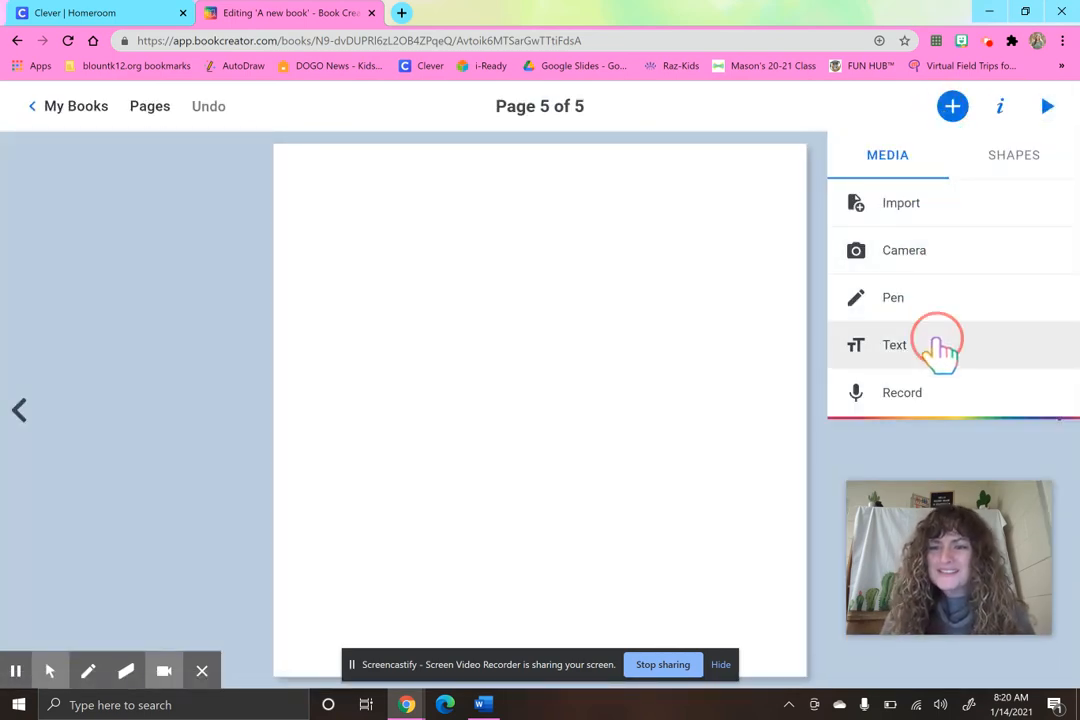
type("Finall")
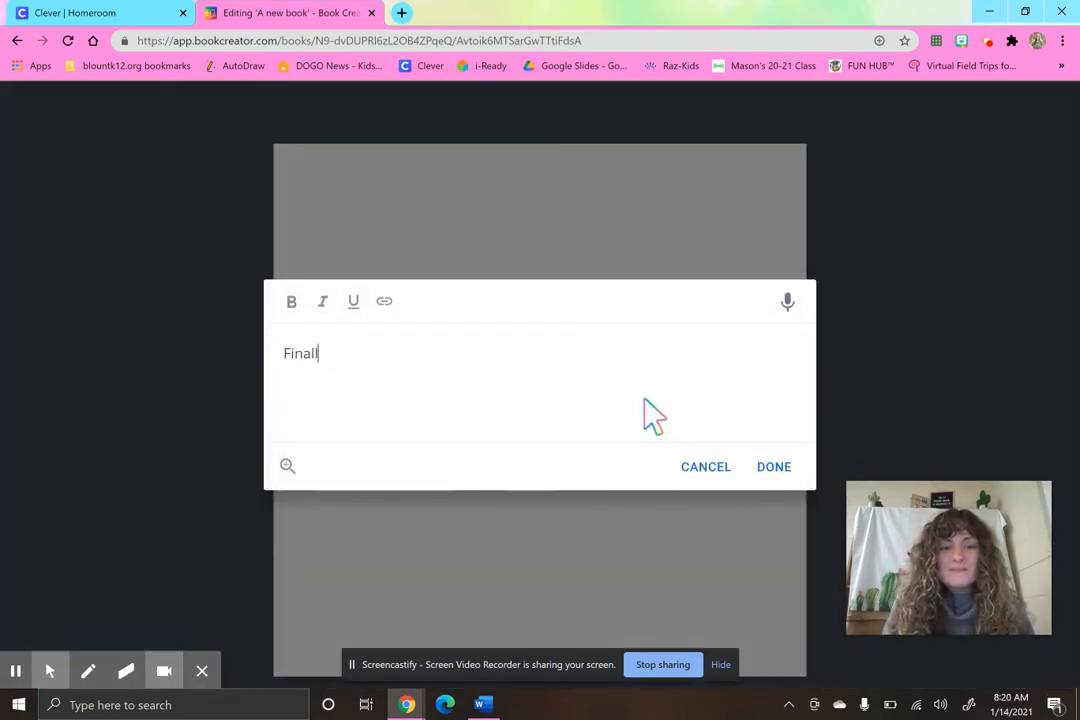
type("y, Johnny")
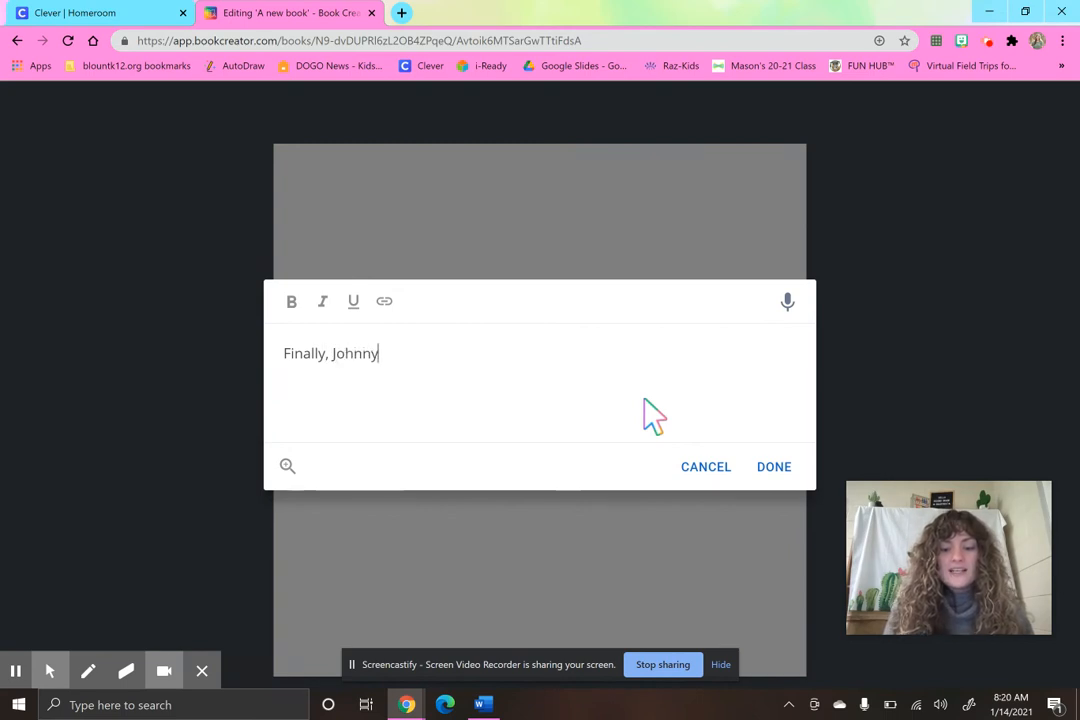
type(" Appleseed")
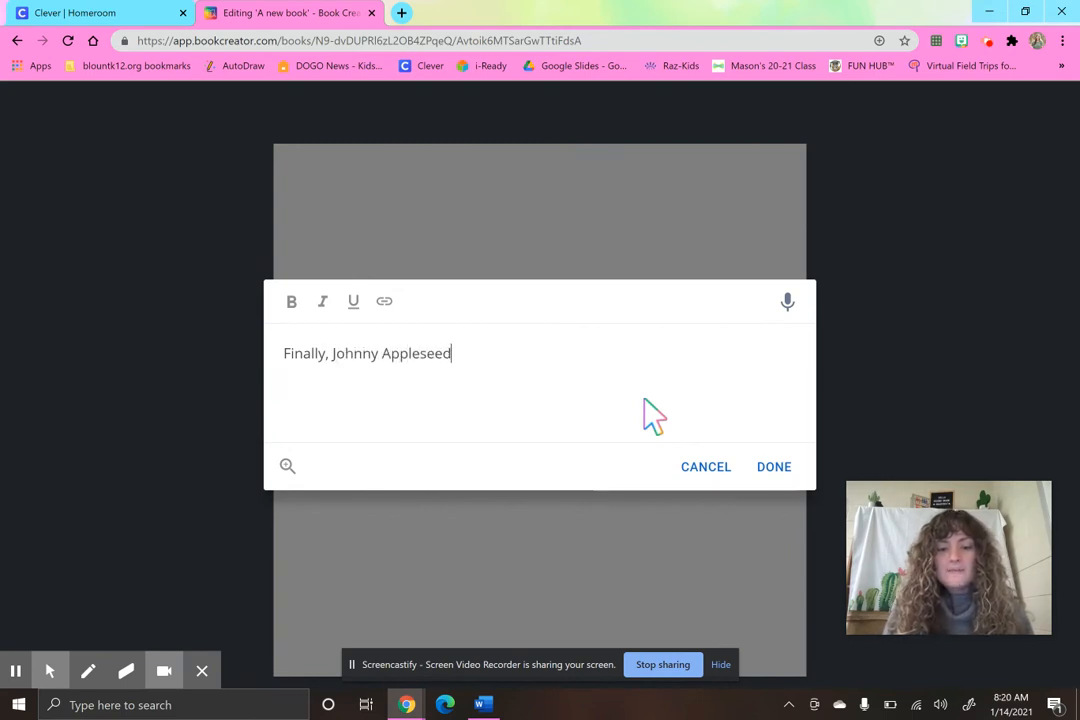
type(" gave the Ind")
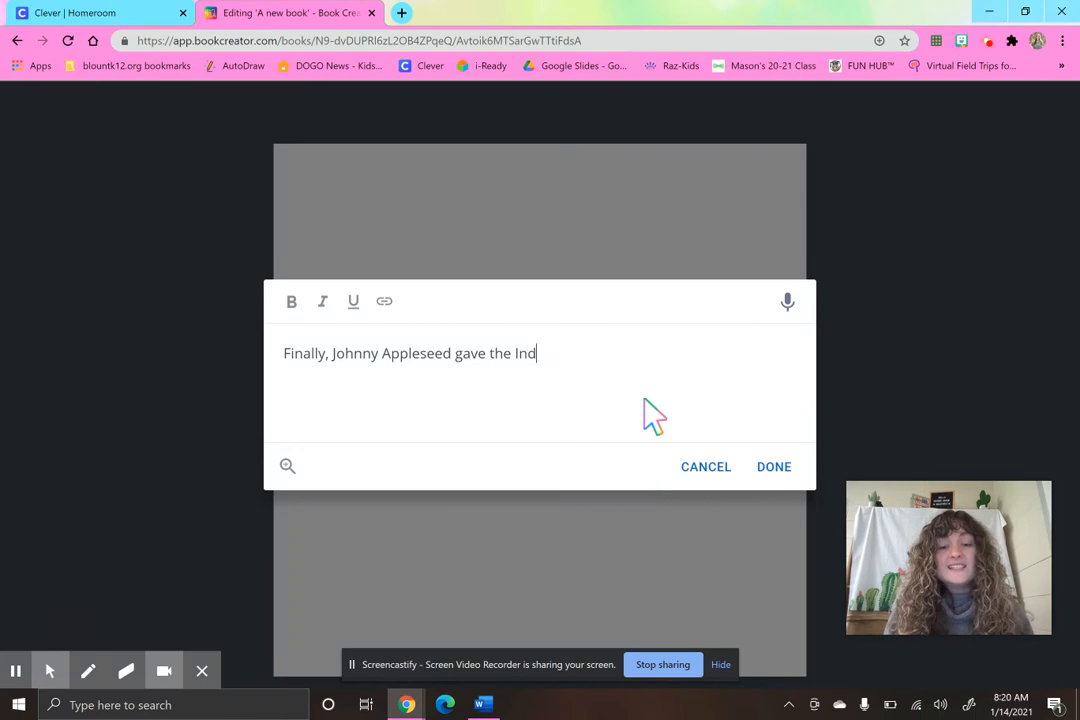
type("ians herbs ")
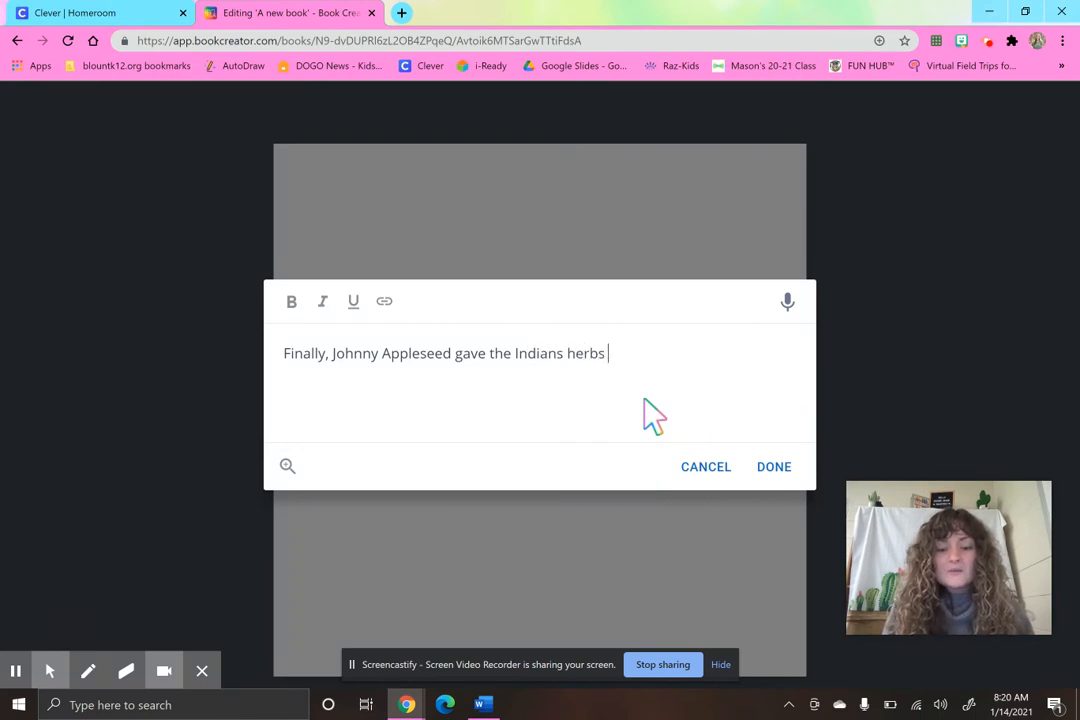
type("and seeds")
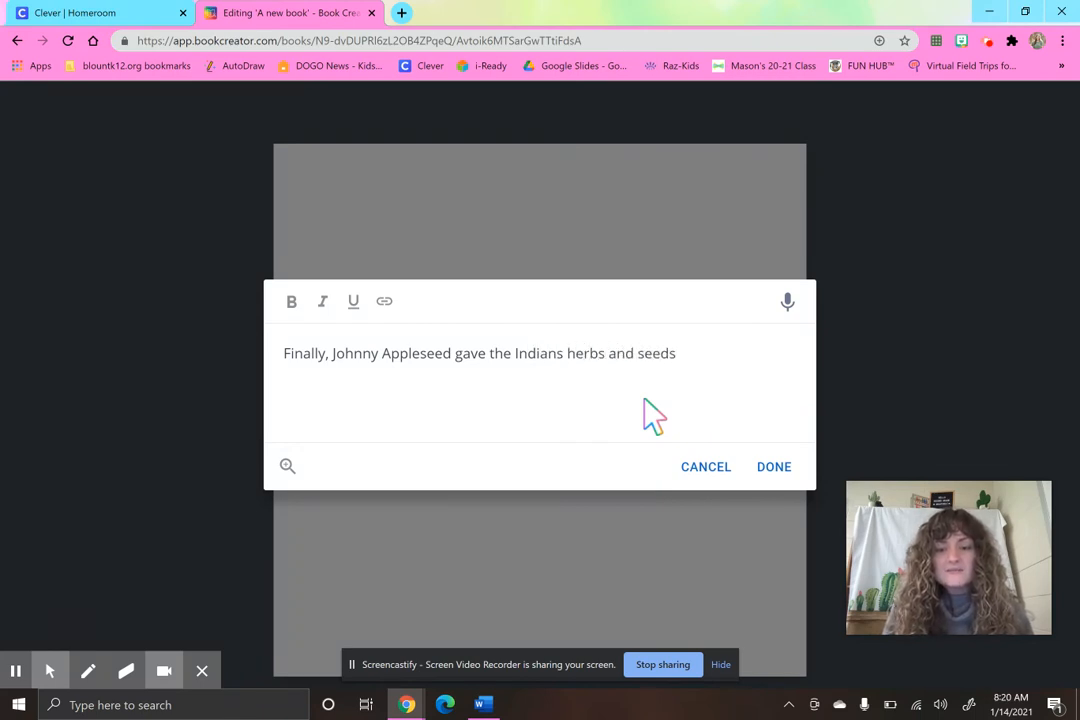
Complete the page 5 sentence with "to use for medicine." and move it to the lower part of the page
type(" to use for meduca")
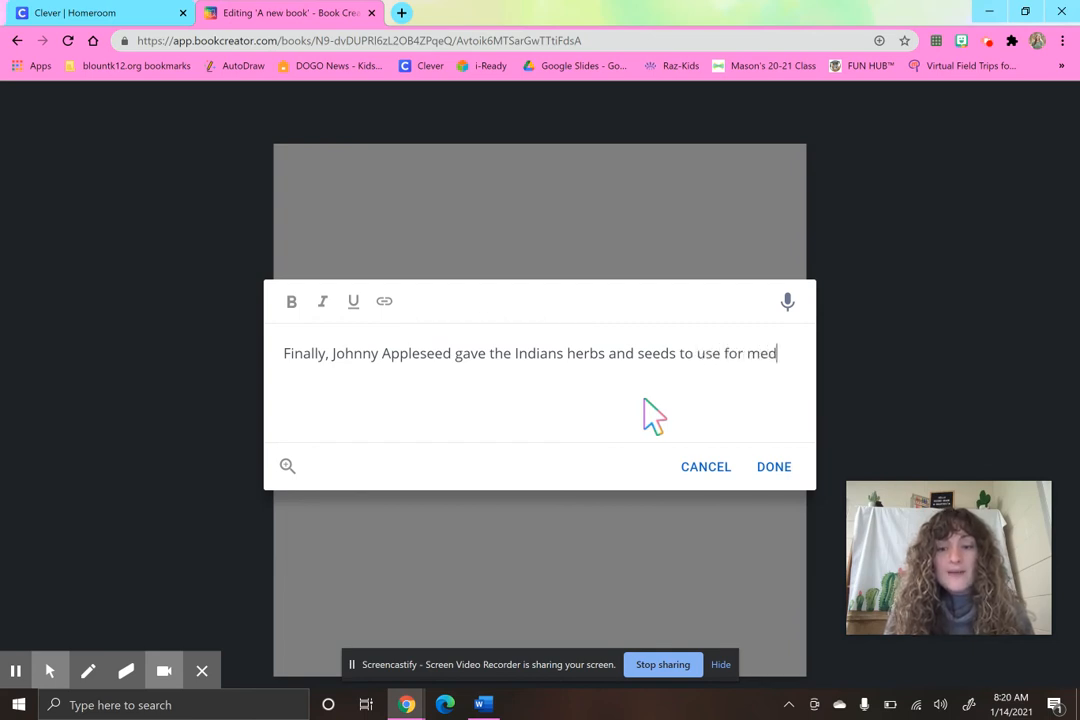
key("BackSpace")
key("BackSpace")
key("BackSpace")
type("icine.")
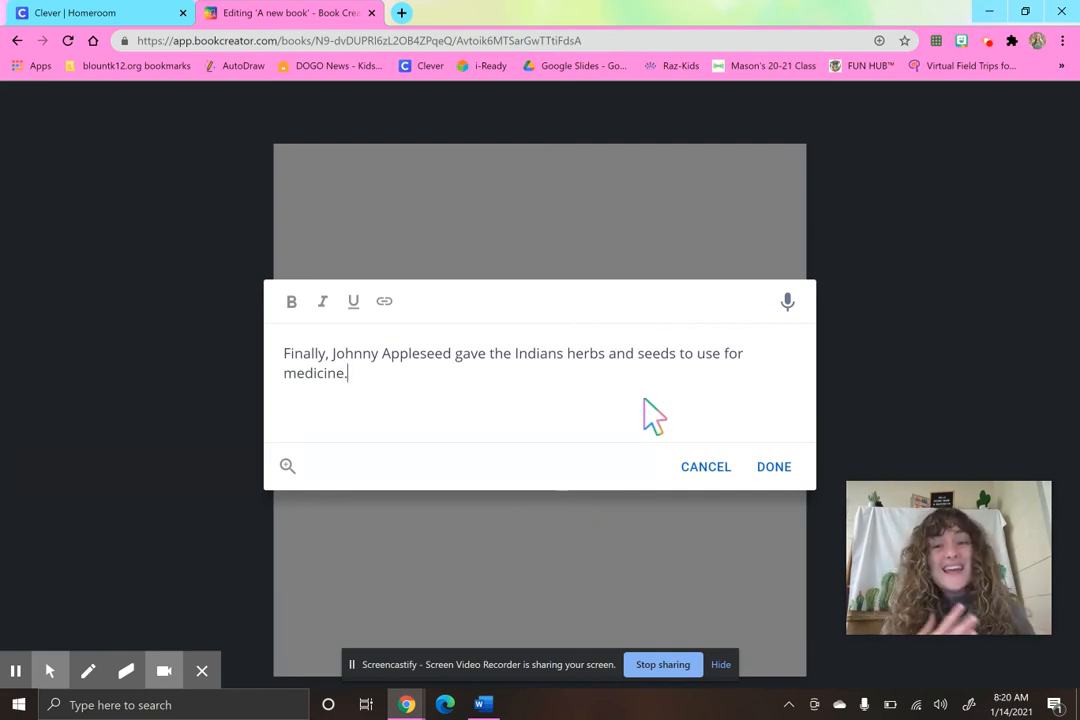
left_click(779, 470)
left_click_drag(590, 250, 547, 509)
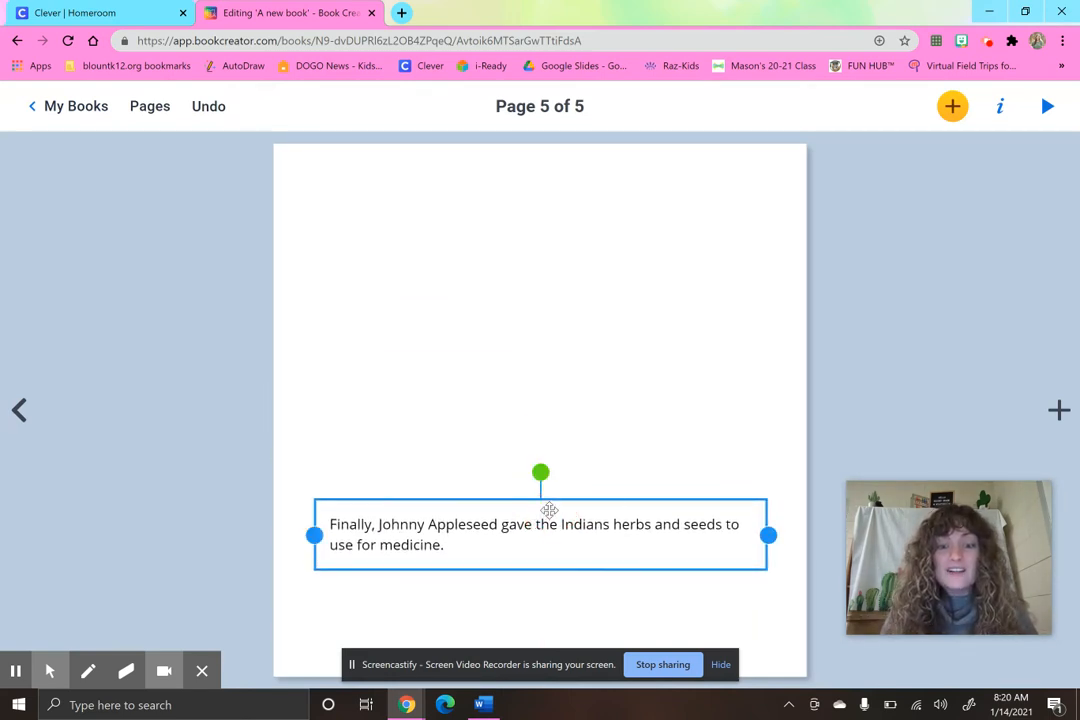
Add a sixth page with the text "Johnny Appleseed teaches us to be kind and generous to everyone."
left_click(1059, 412)
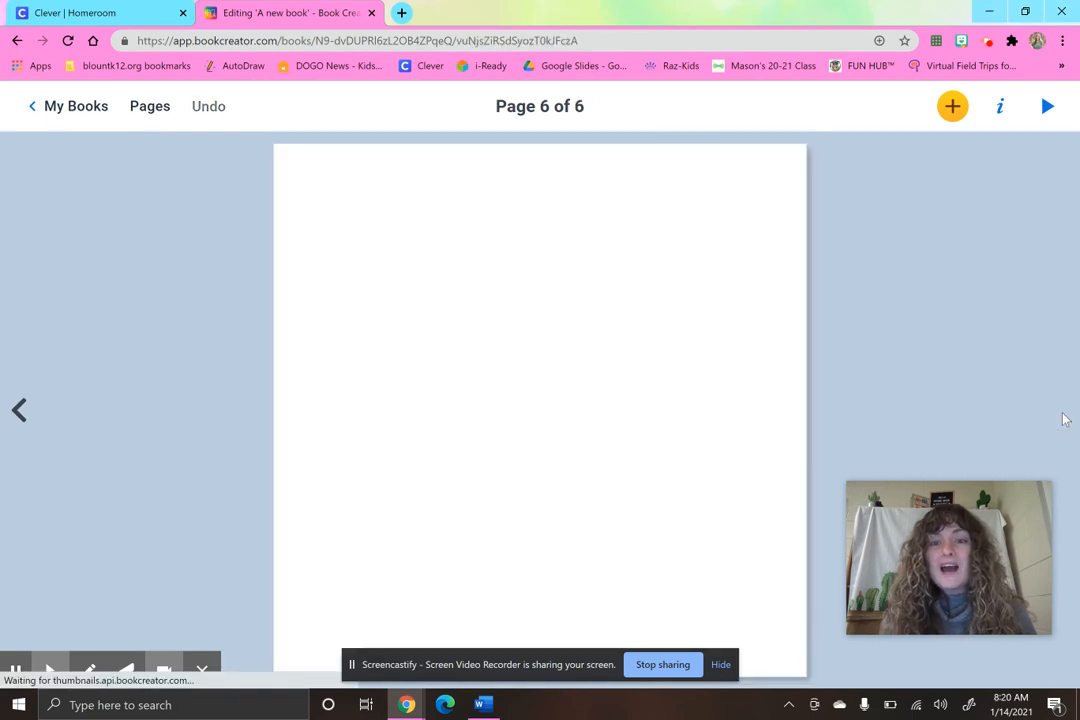
left_click(955, 108)
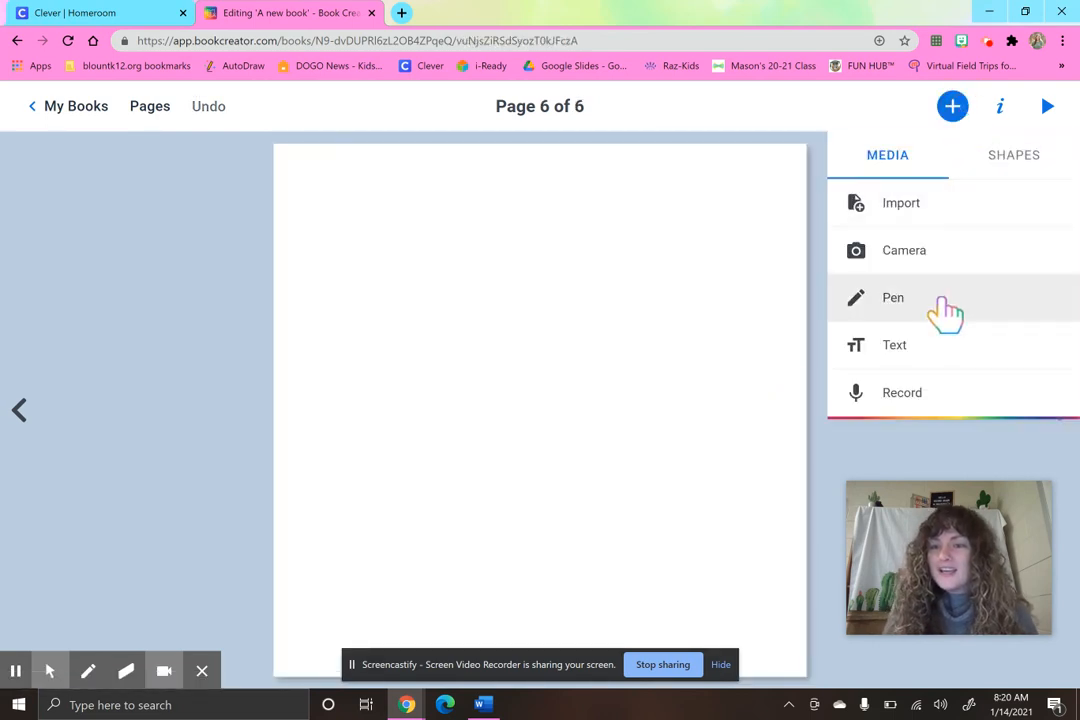
left_click(945, 355)
type("Johnny Appleseed teachus")
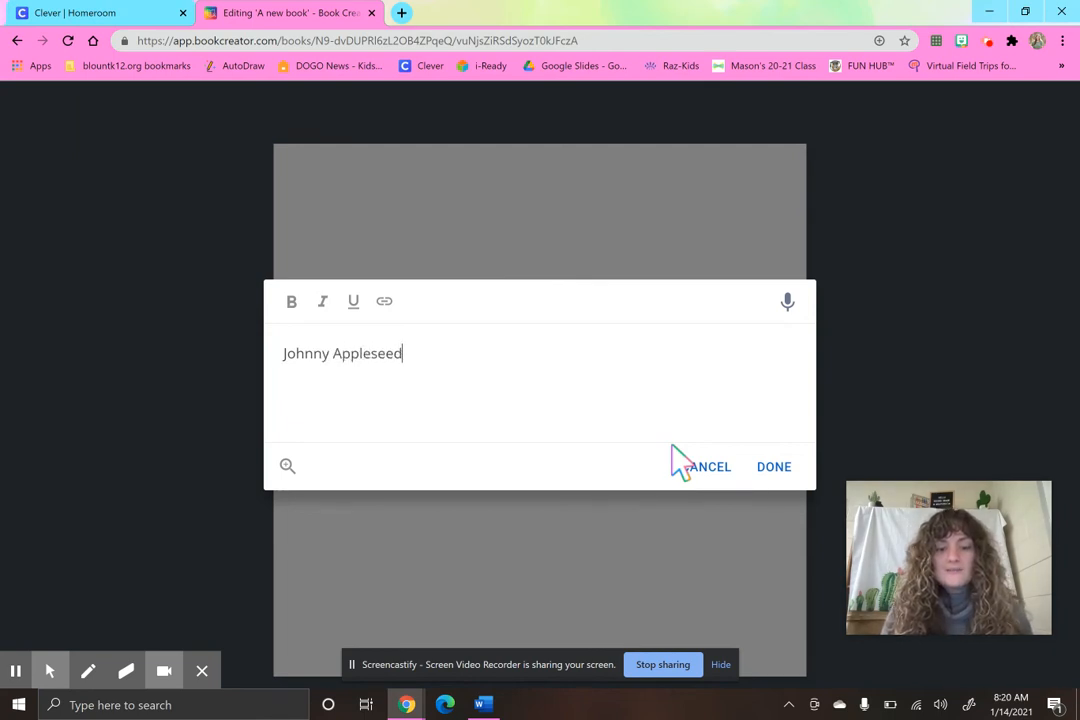
key("BackSpace")
key("BackSpace")
type("e")
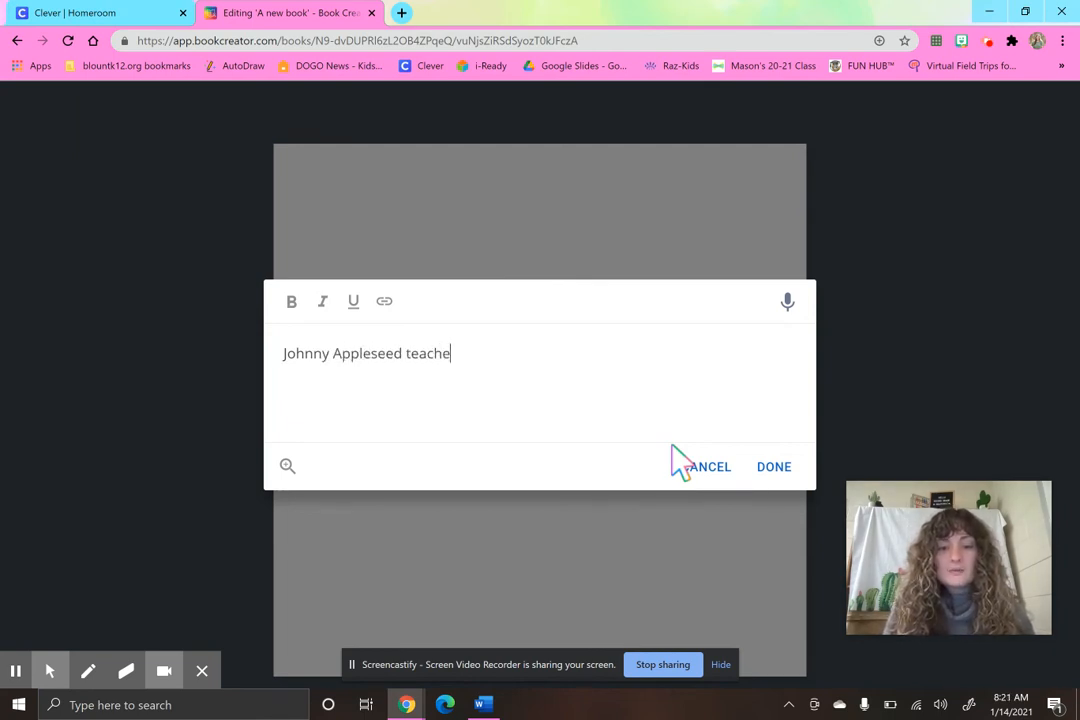
type("s us to be kind and gen")
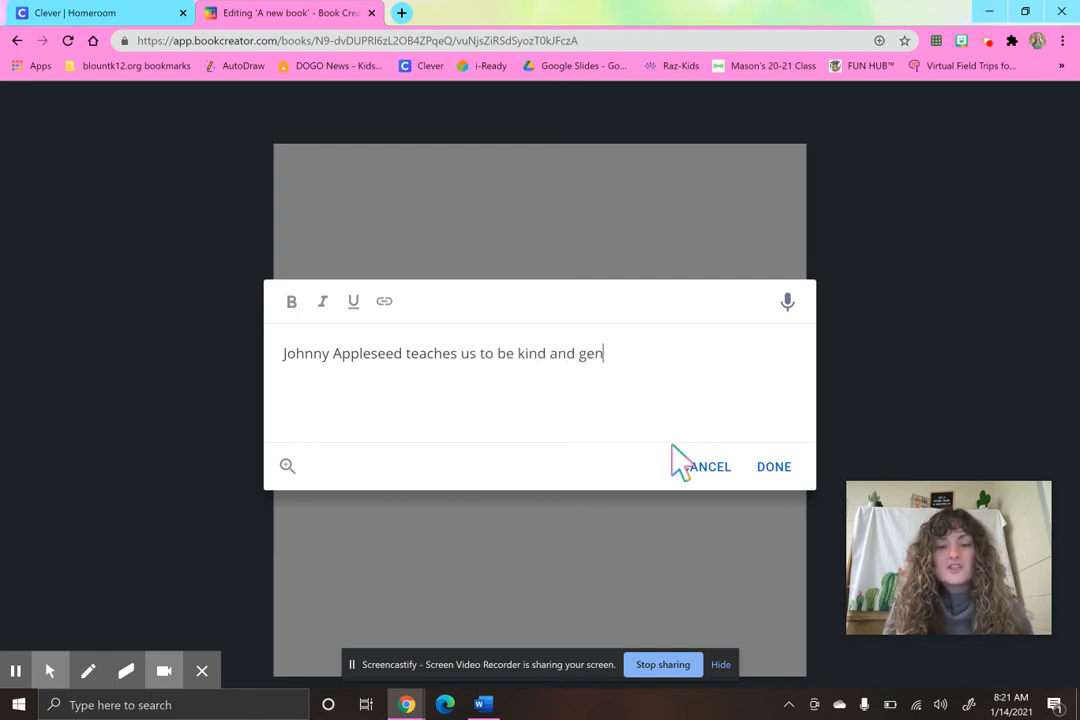
type("erous to ever")
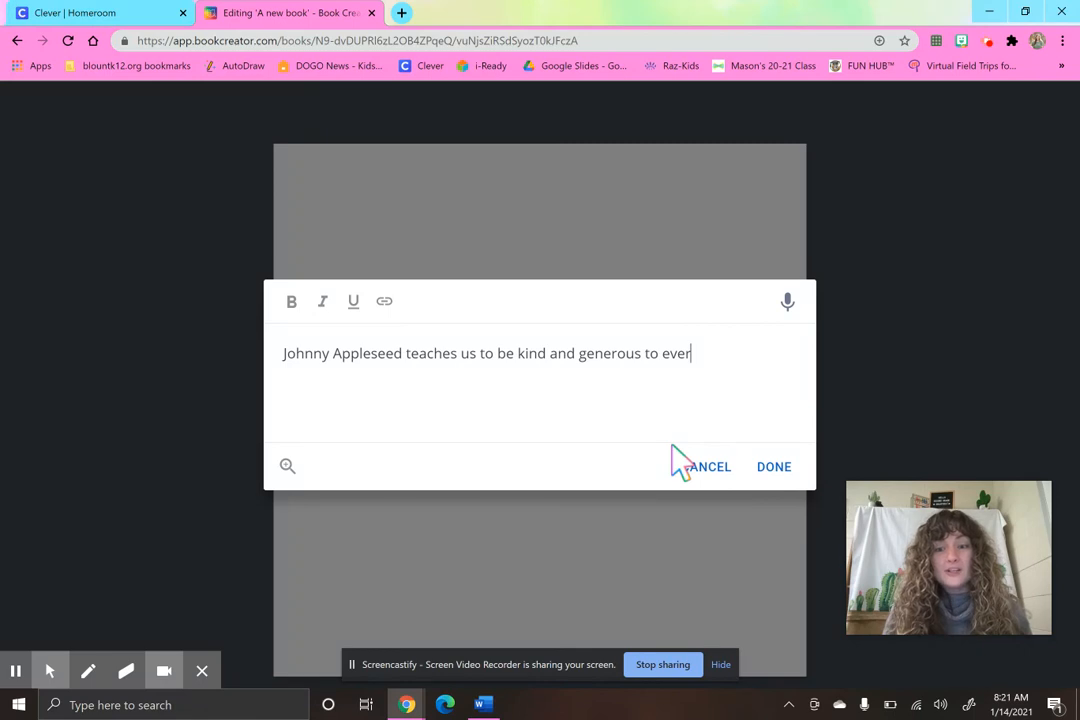
type("yone.")
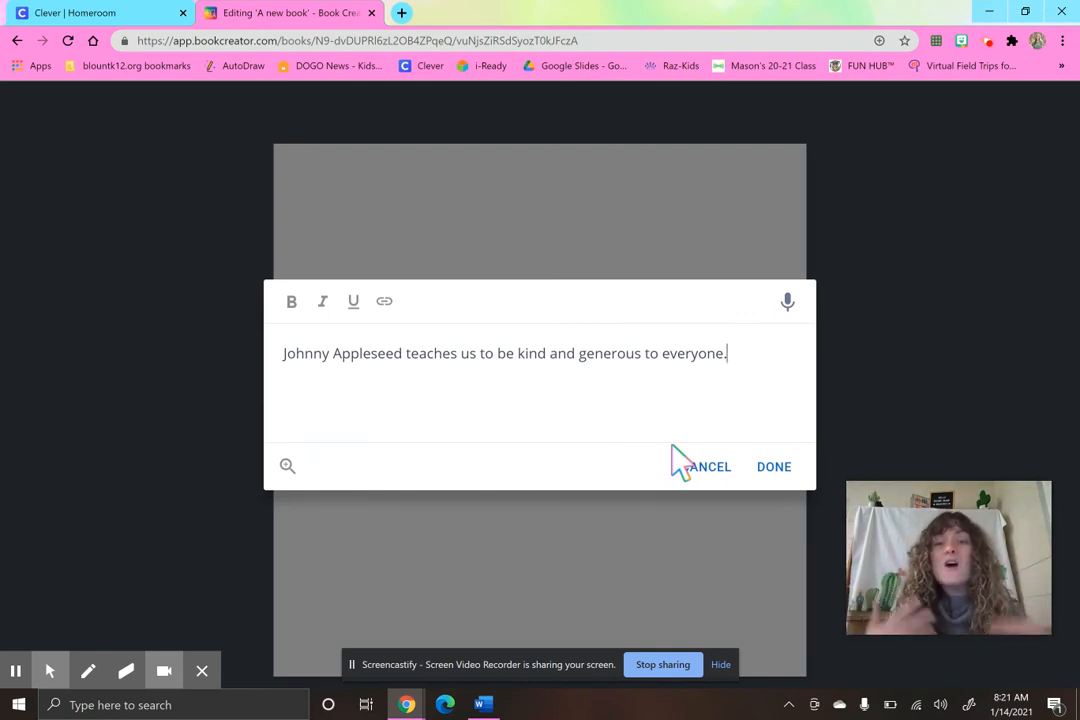
left_click(776, 468)
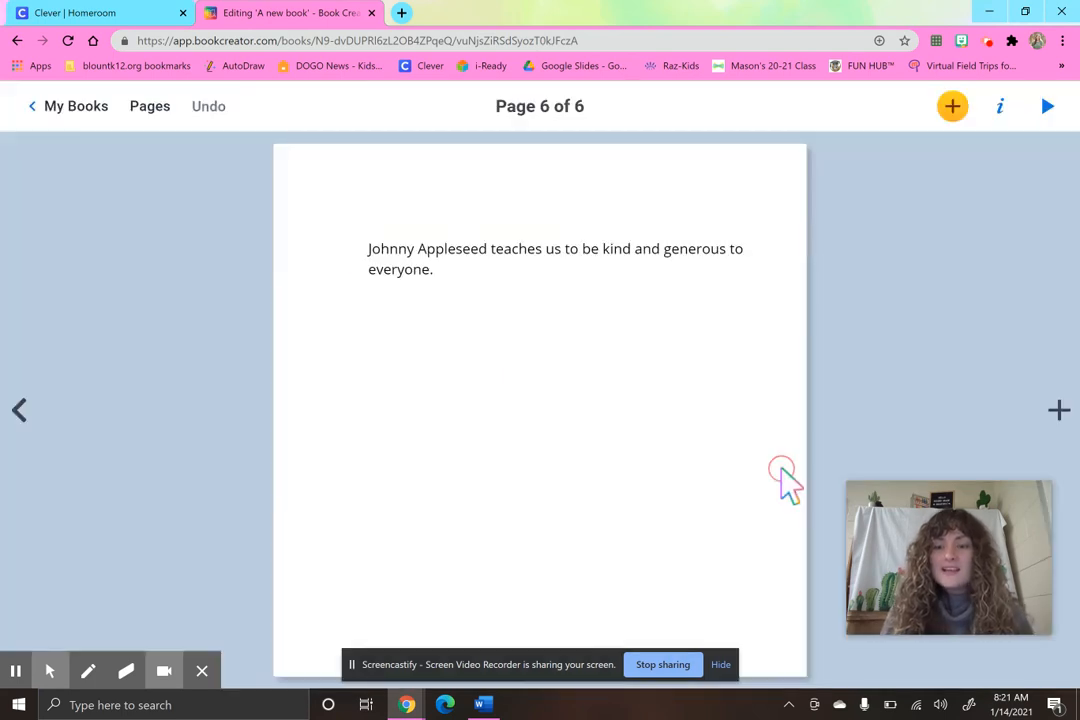
Move the page 6 lesson text to the middle of the page and enlarge it to size 39
left_click_drag(594, 225, 555, 360)
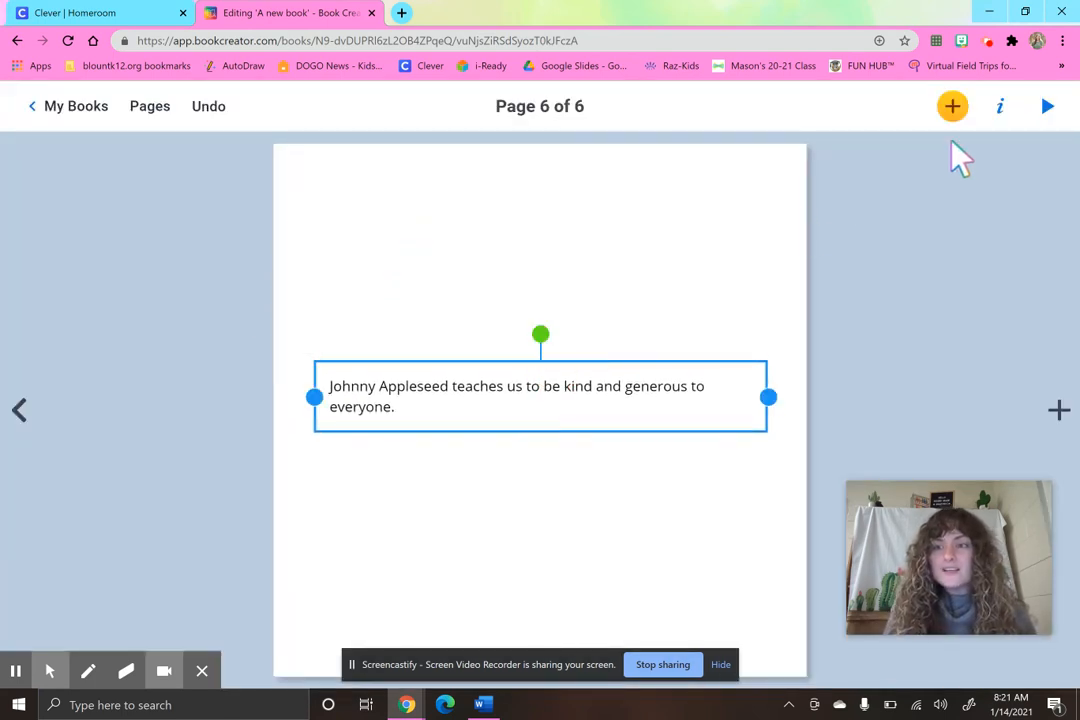
left_click(1000, 110)
mouse_move(885, 221)
left_mouse_down()
mouse_move(923, 221)
mouse_move(900, 222)
left_mouse_up()
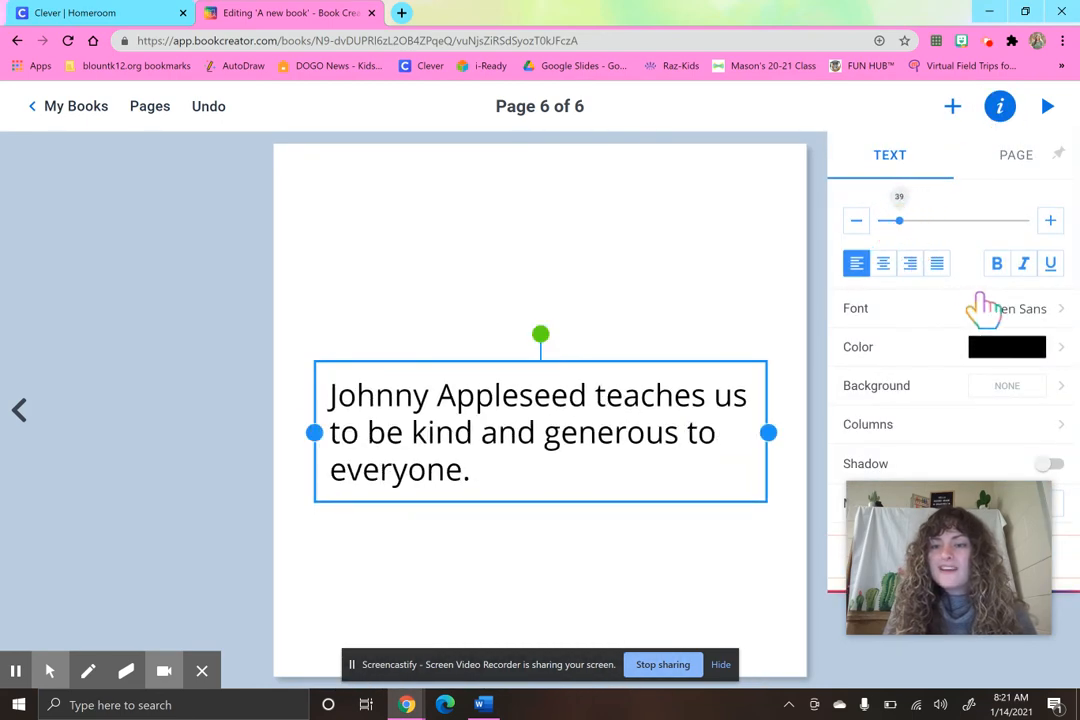
Set the page 6 lesson text in the Alfa Slab One font and color it purple
left_click(1061, 313)
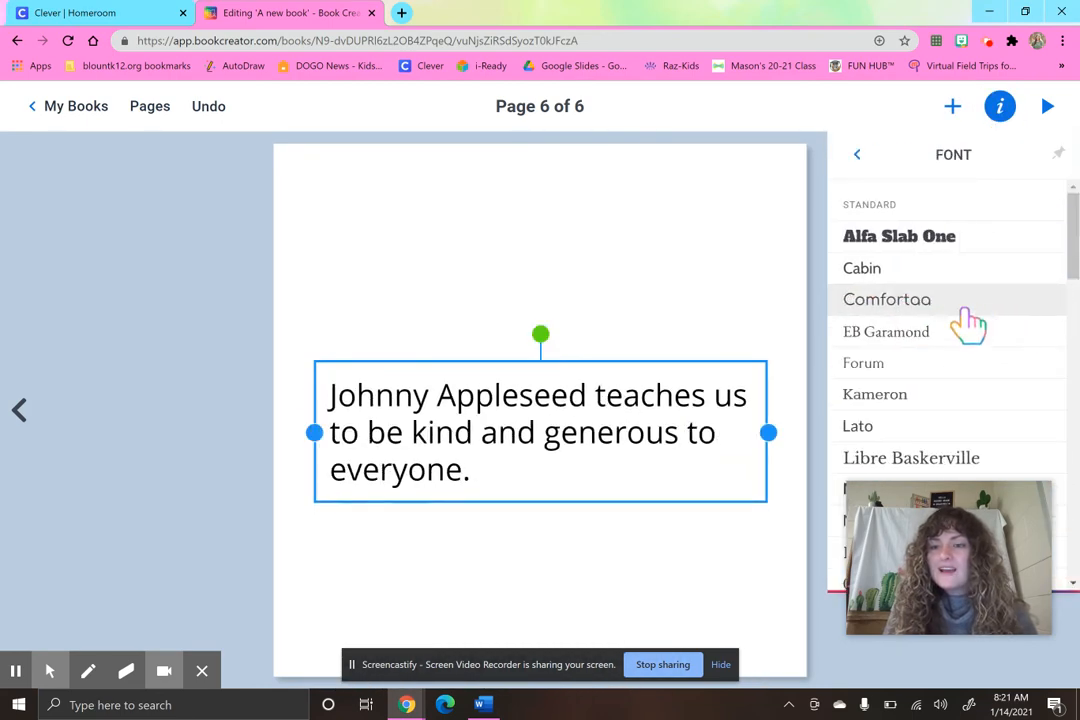
left_click(938, 250)
left_click(857, 157)
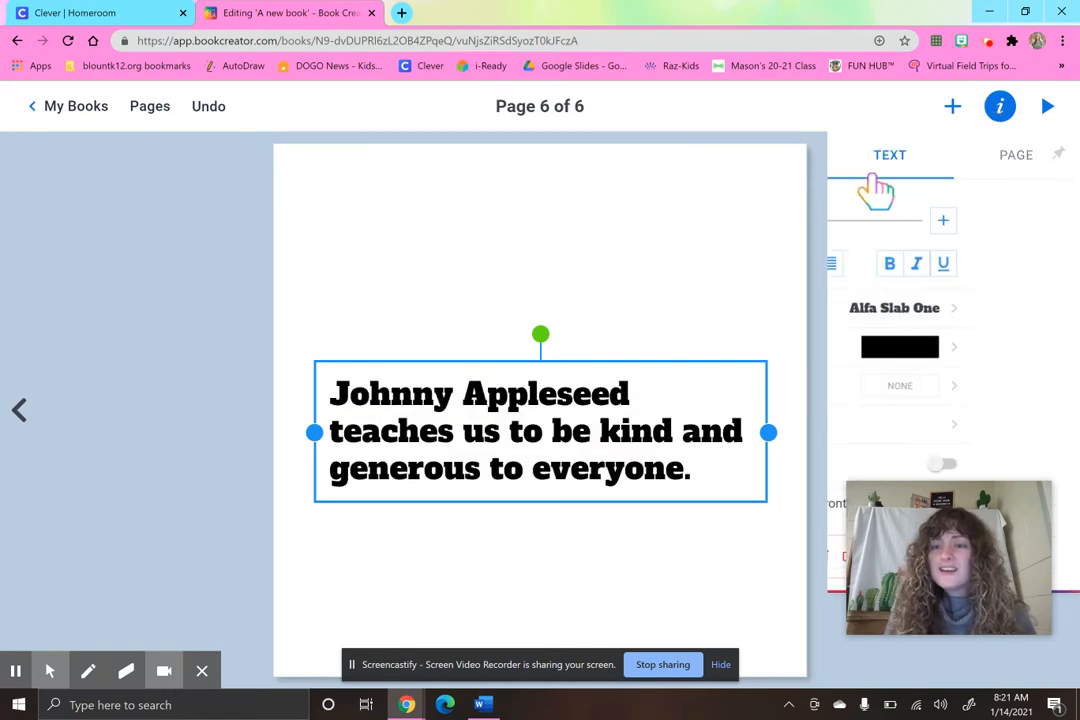
left_click(1032, 349)
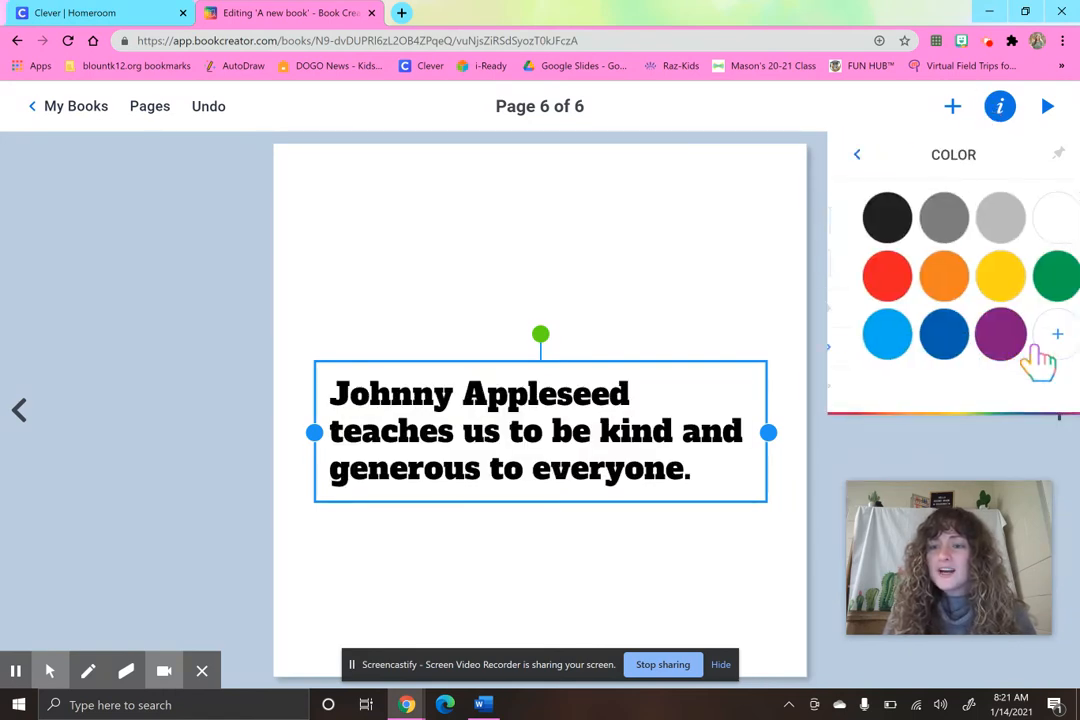
left_click(972, 335)
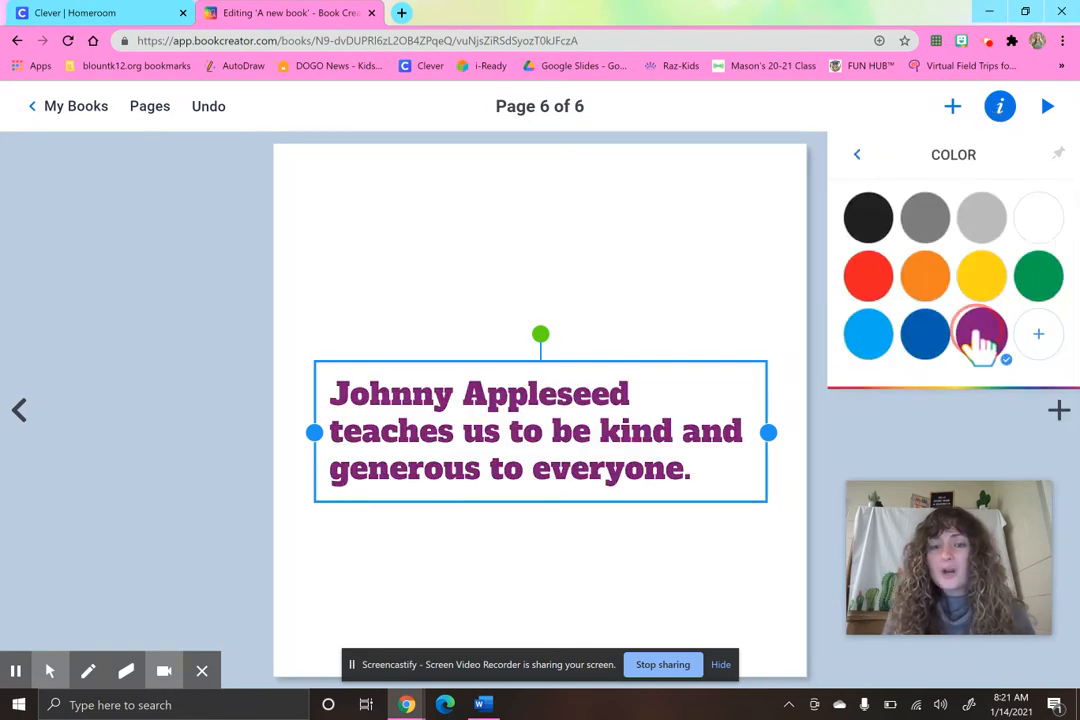
left_click(873, 447)
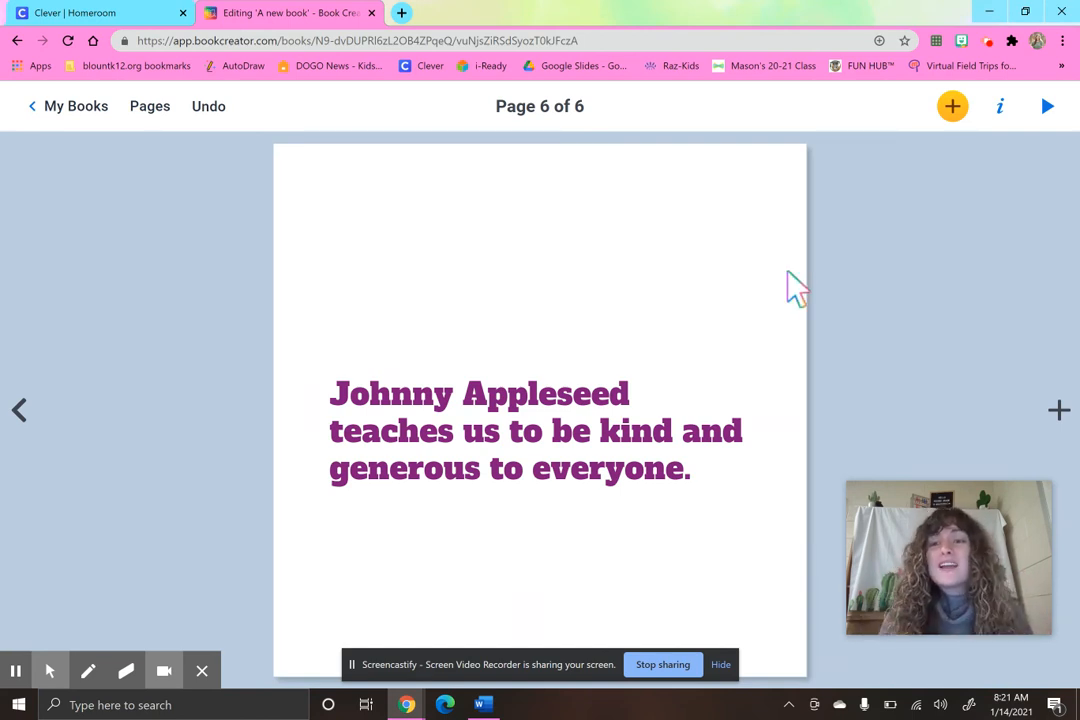
Open the image import for adding a picture to page 6
left_click(952, 107)
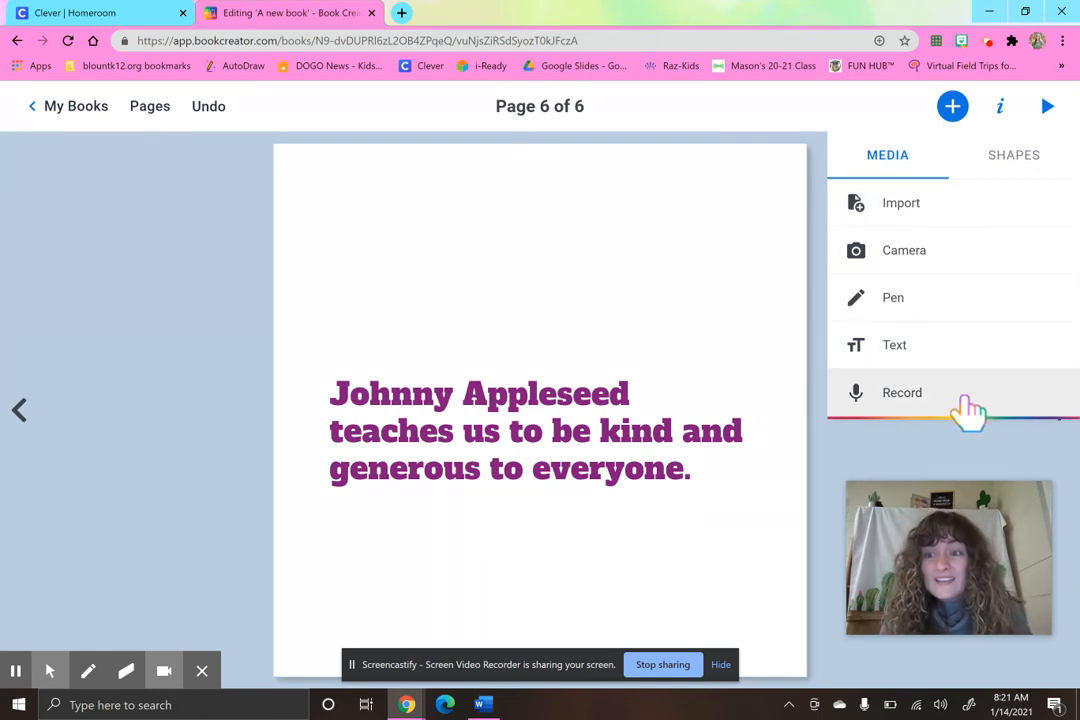
left_click(1034, 162)
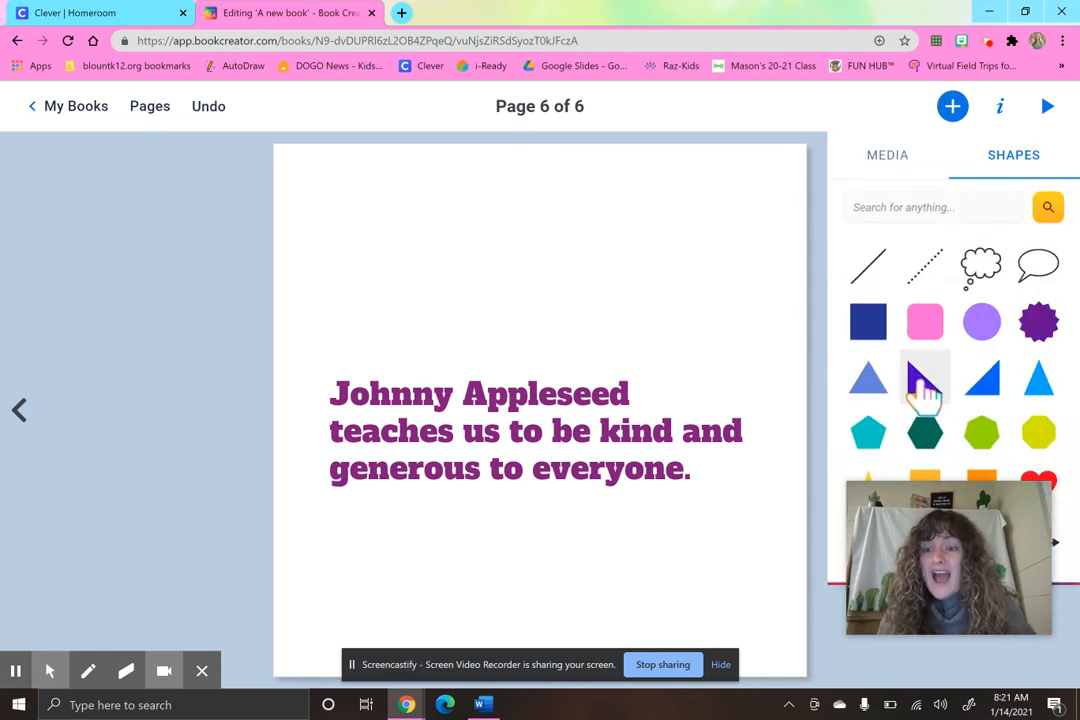
left_click(877, 160)
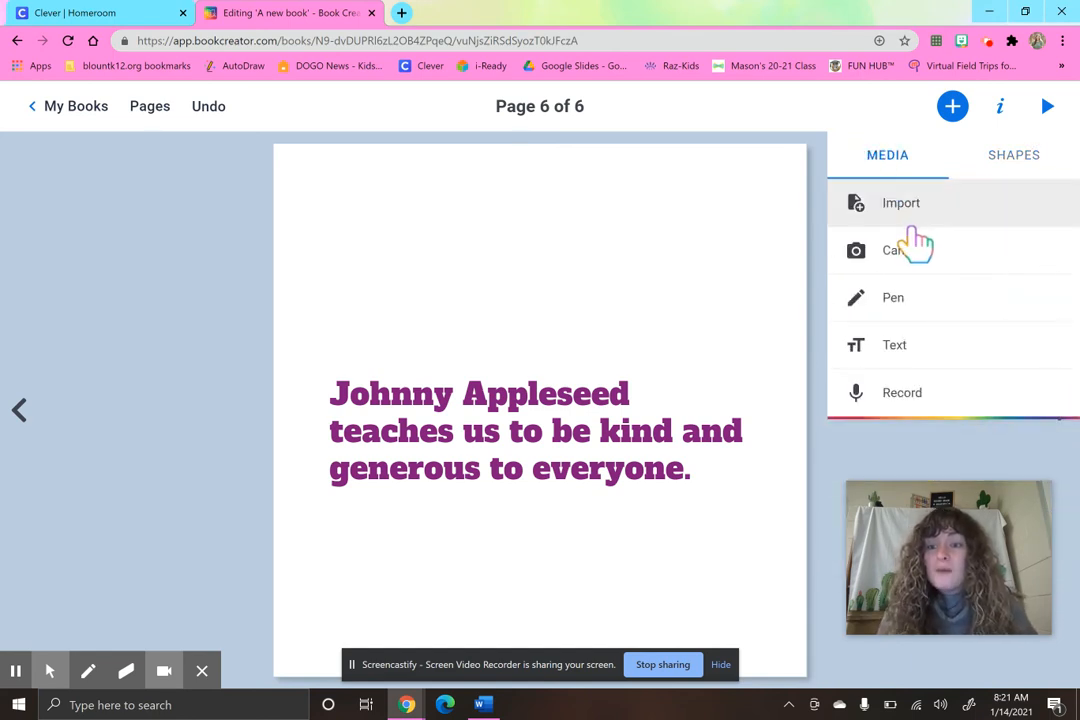
left_click(920, 210)
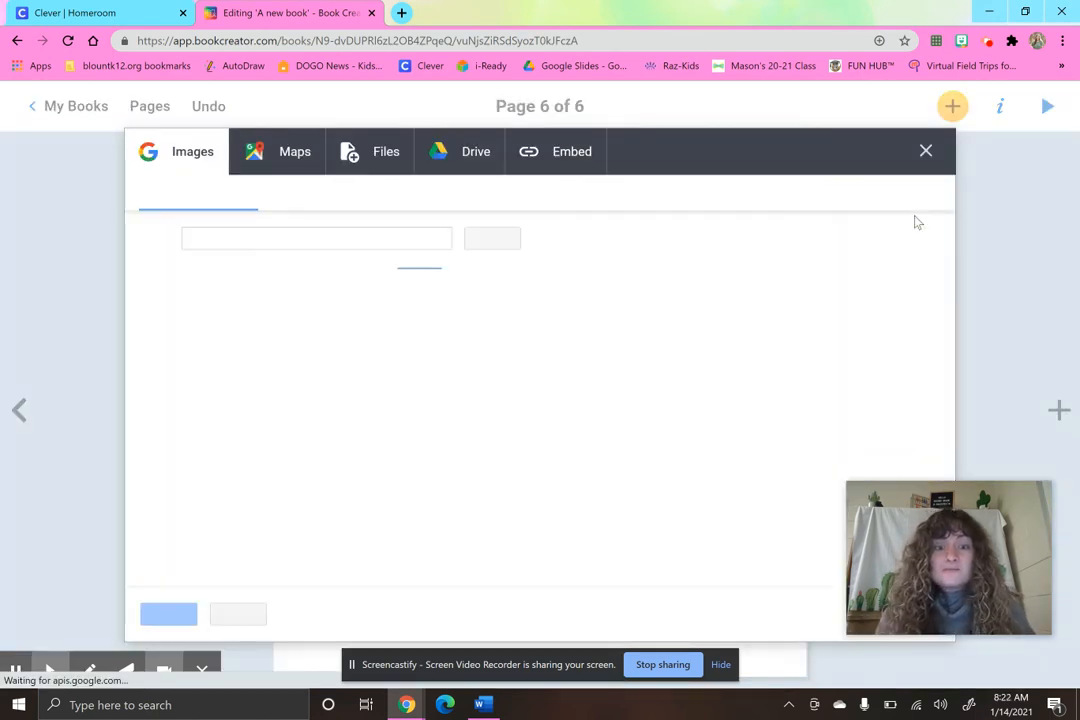